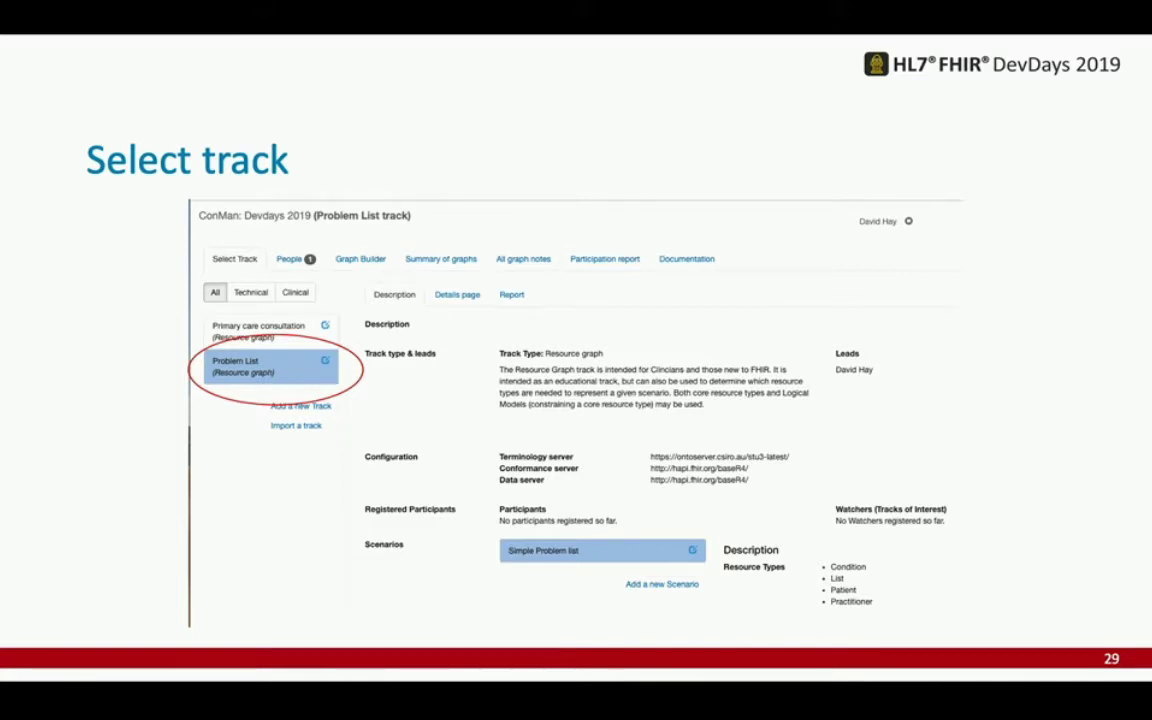
key("Right")
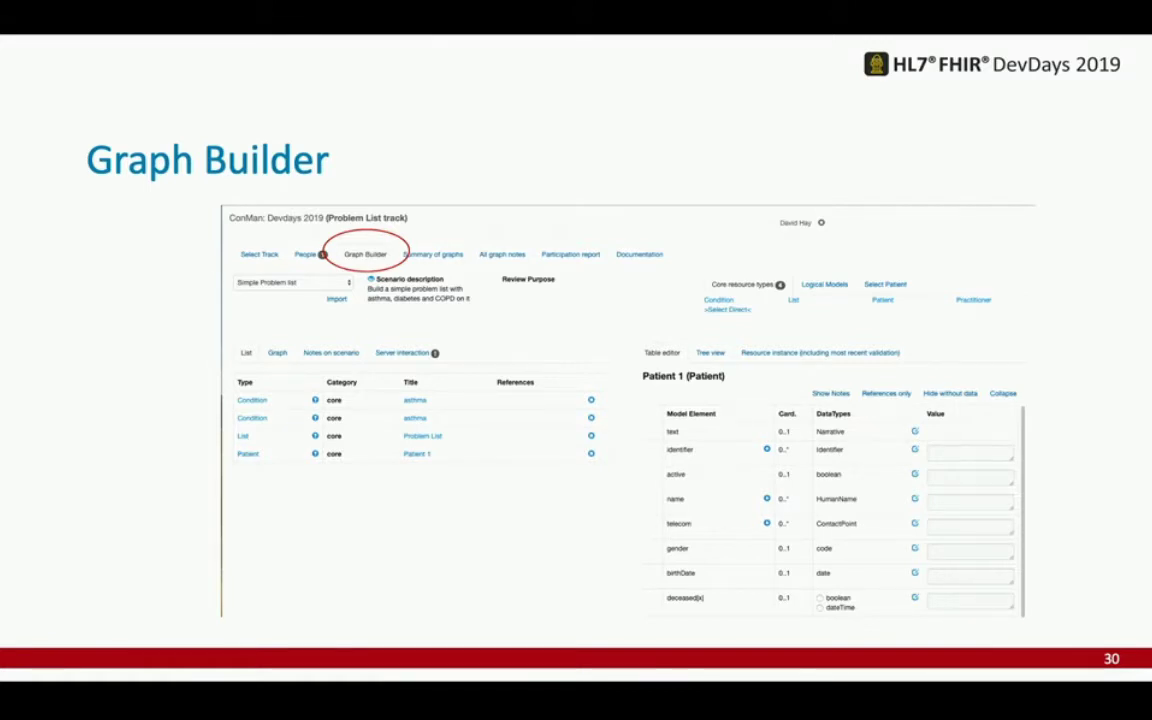
key("Right")
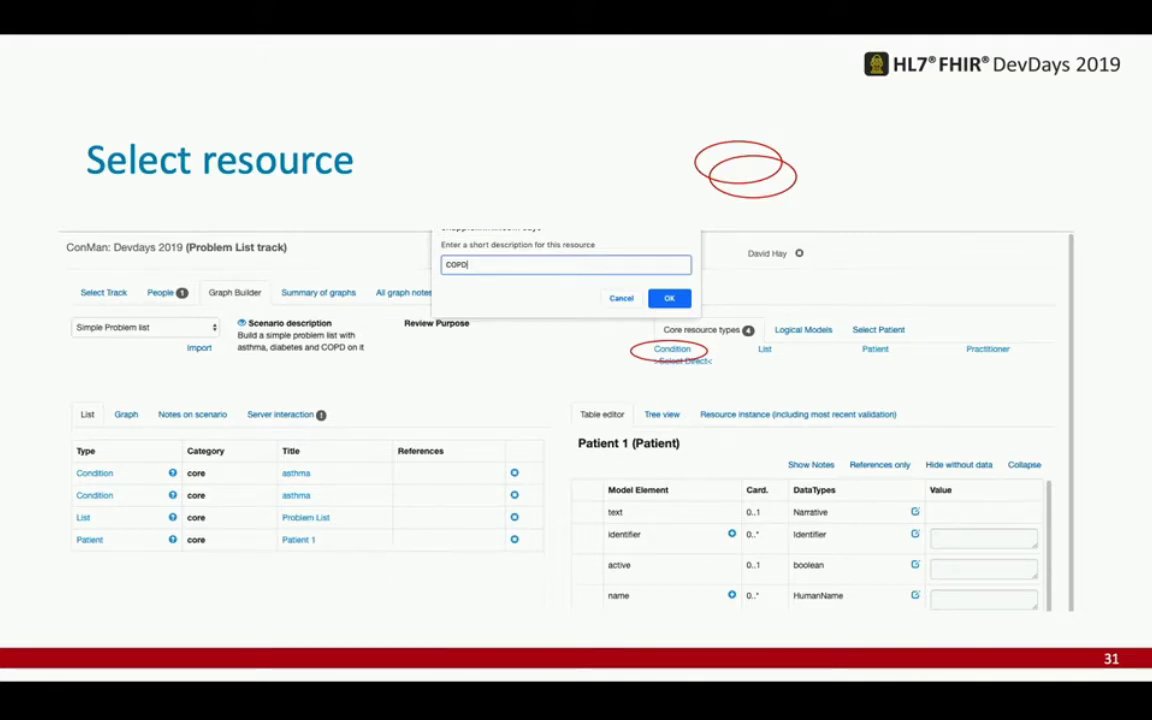
key("Right")
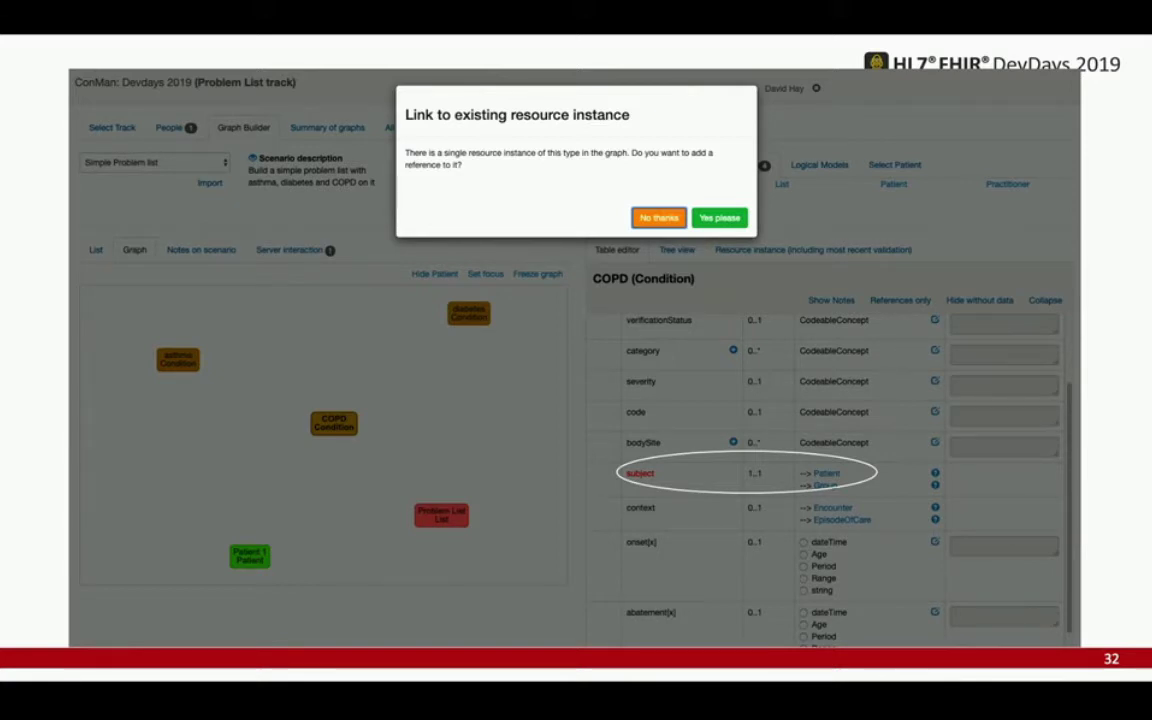
key("Right")
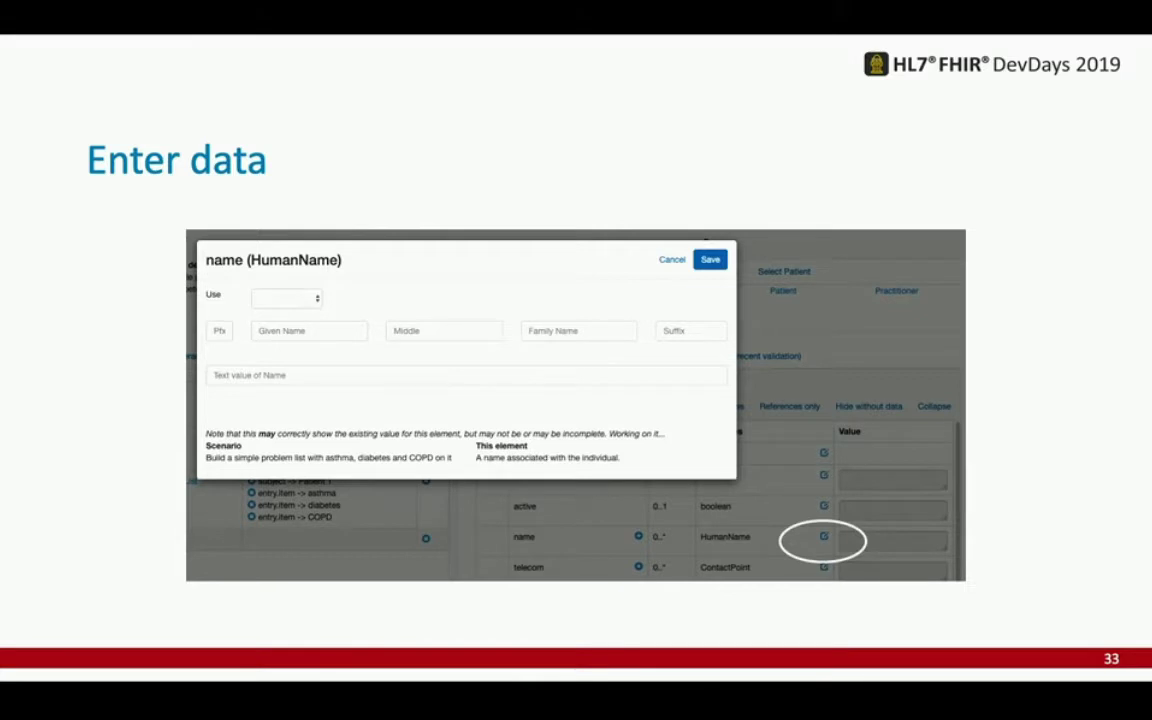
key("Right")
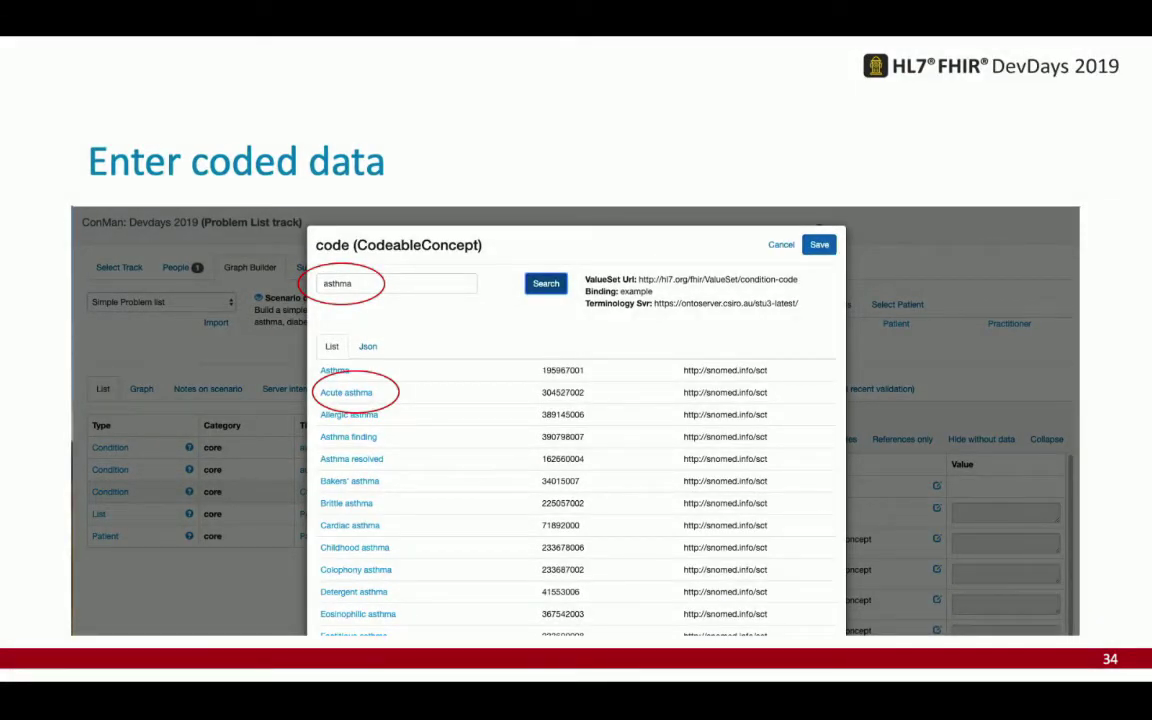
key("Right")
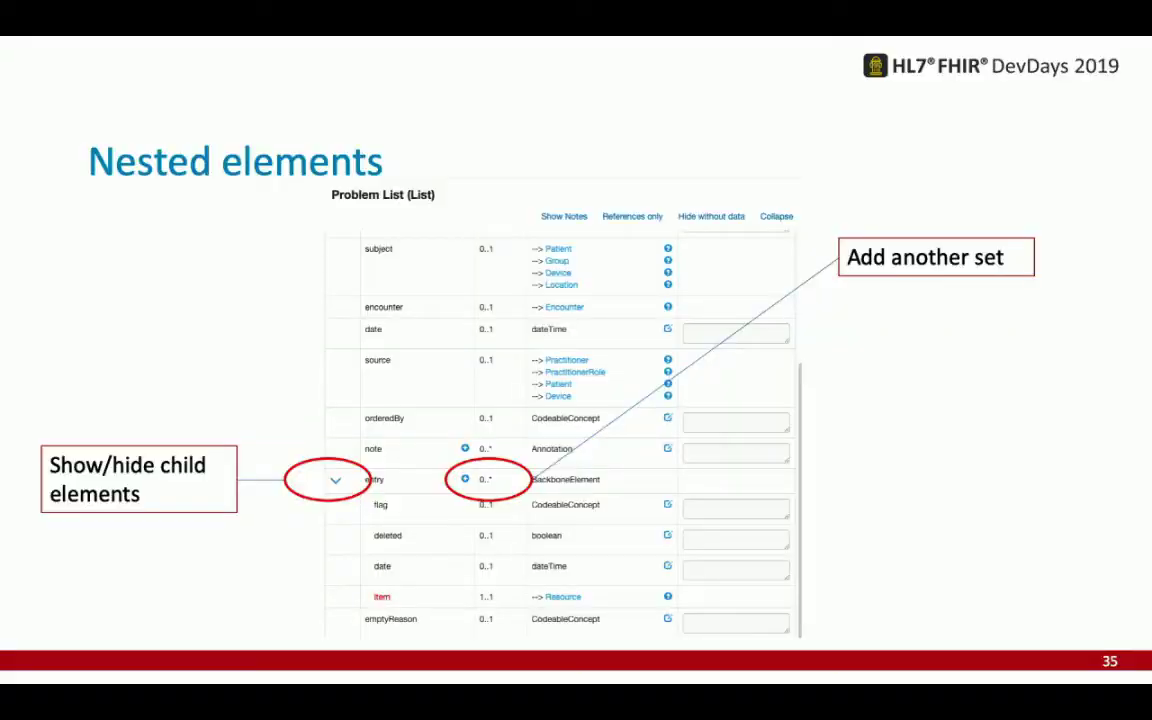
key("Right")
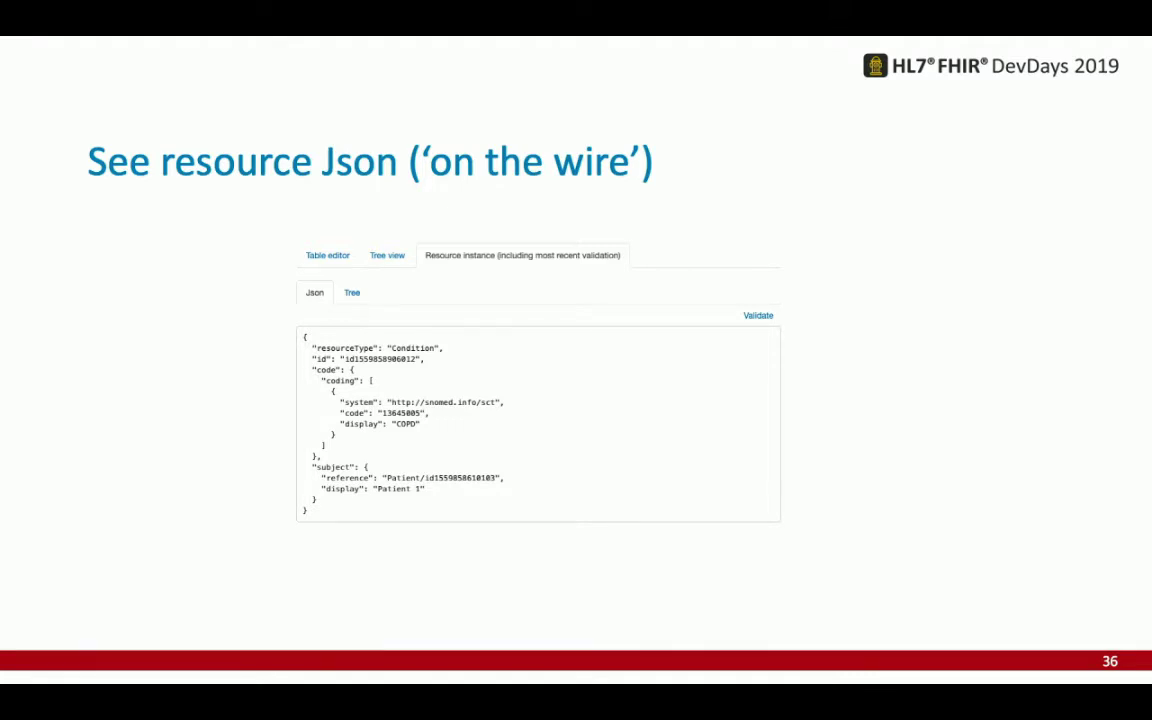
key("Right")
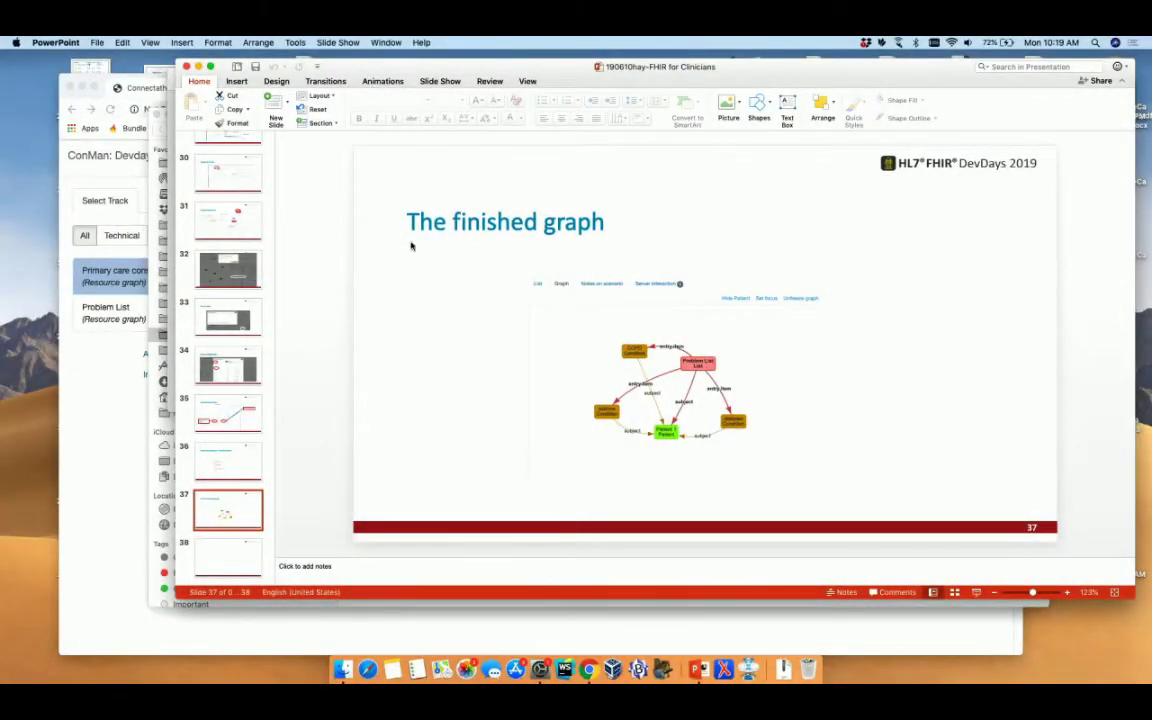
- Switch to the ConMan Devdays 2019 page in Chrome and highlight its full web address
left_click_drag(608, 70, 598, 279)
key("super+Tab")
key("super+Tab")
key("super+Tab")
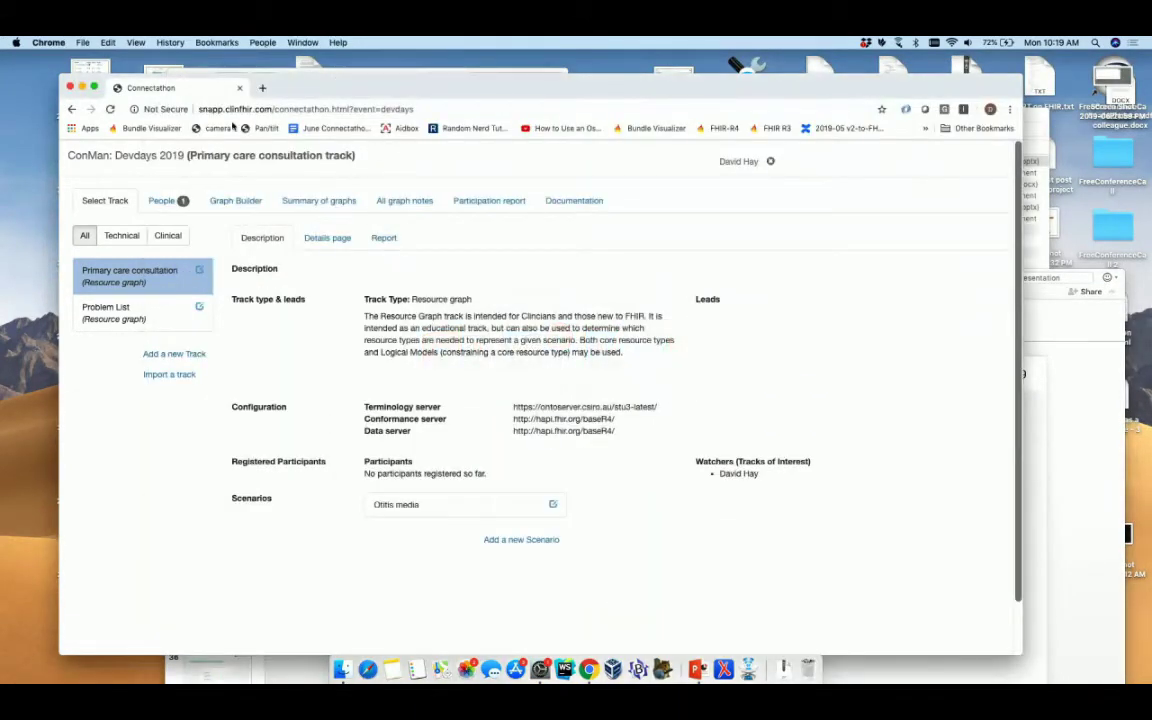
left_click_drag(658, 82, 624, 60)
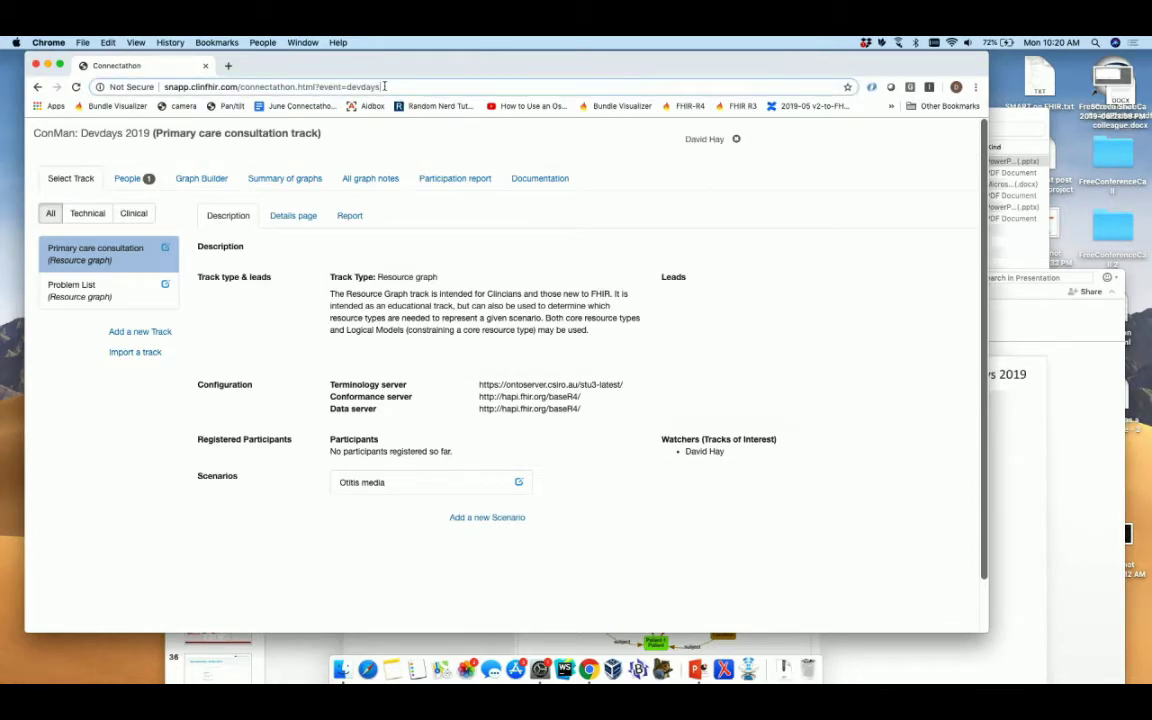
left_click_drag(391, 86, 162, 88)
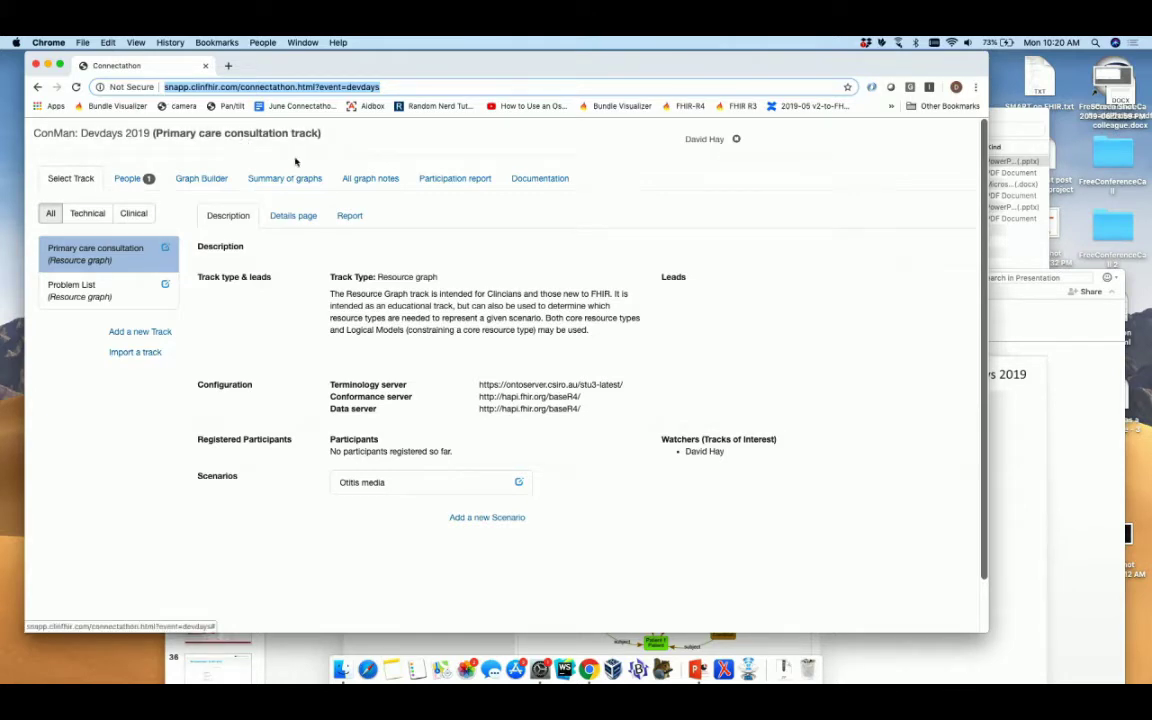
key("super+equal")
key("super+equal")
key("super+equal")
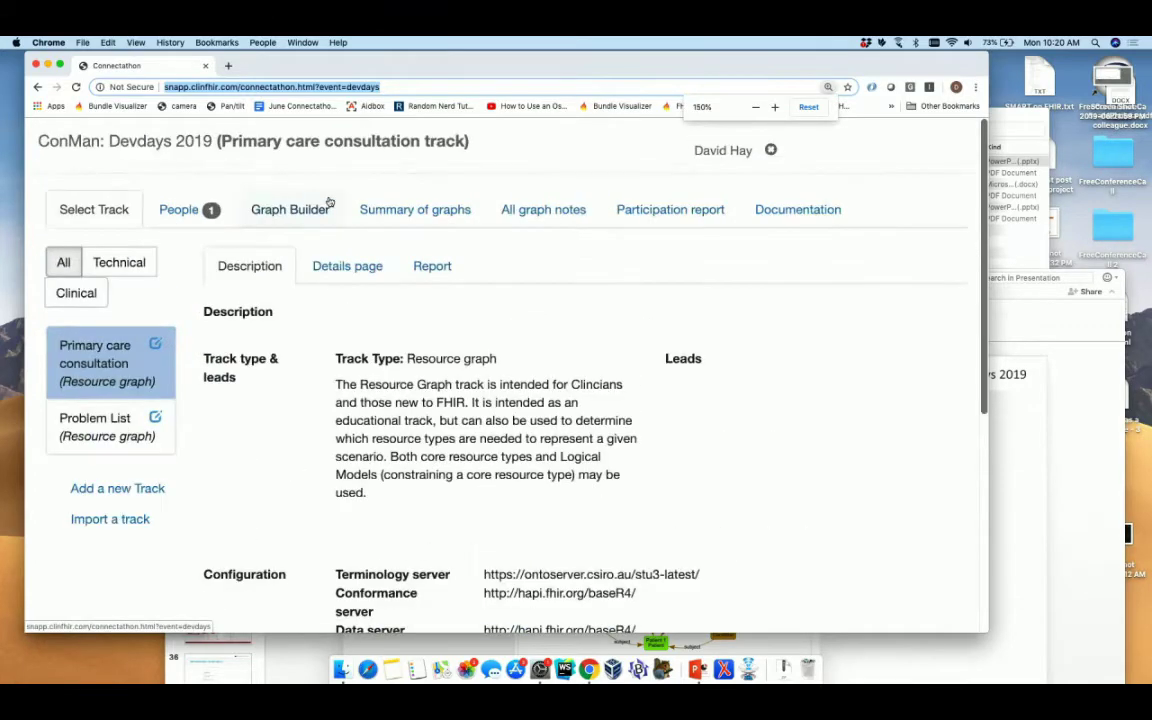
key("super+0")
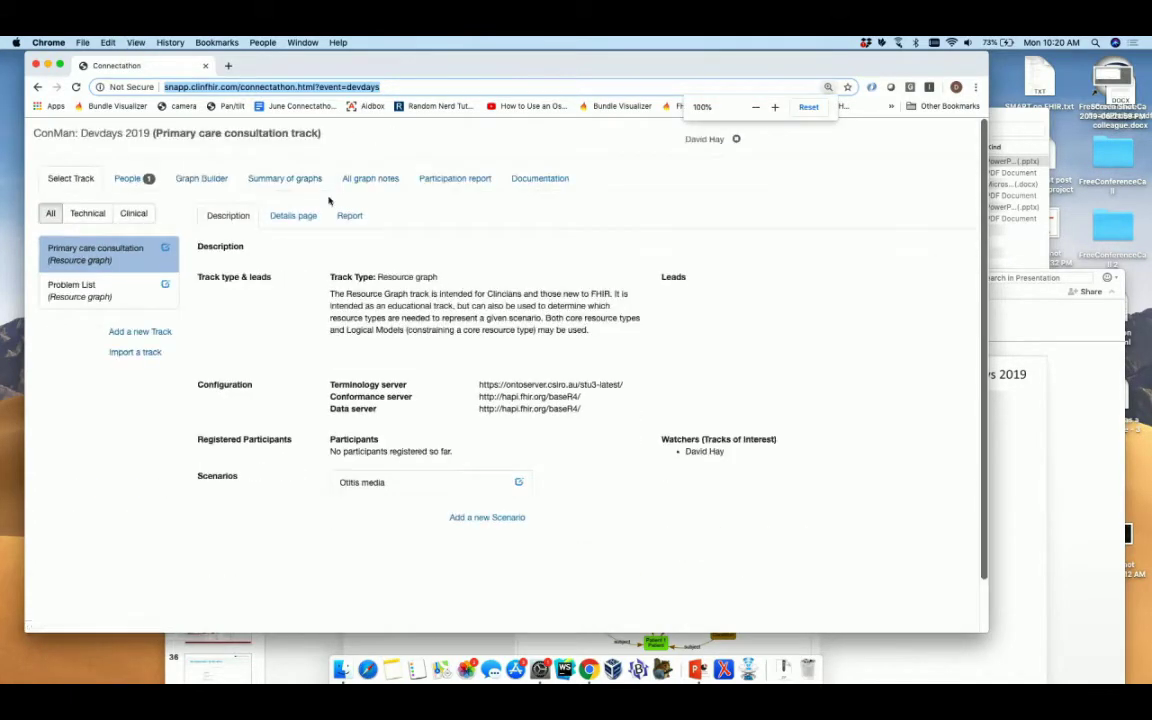
- Switch to PowerPoint and show slide 27, ConMan, with the connectathon link at its foot in view
key("super+Tab")
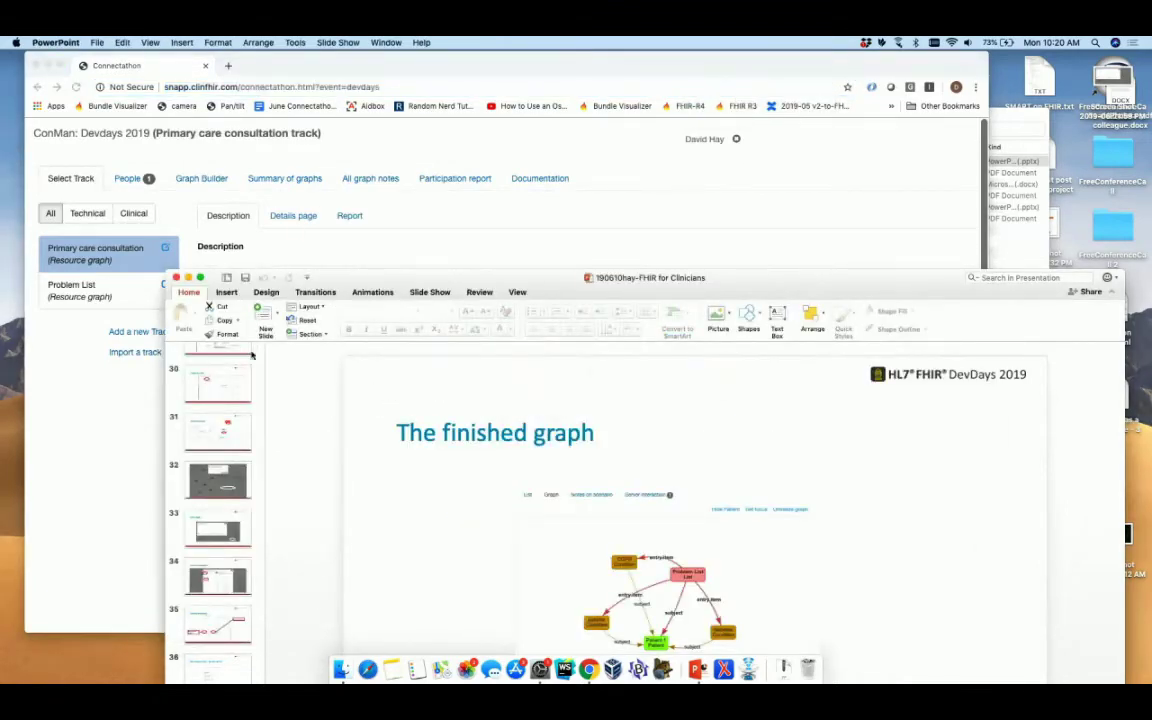
scroll(238, 432, "down", 5)
scroll(238, 432, "up", 2)
left_click(222, 510)
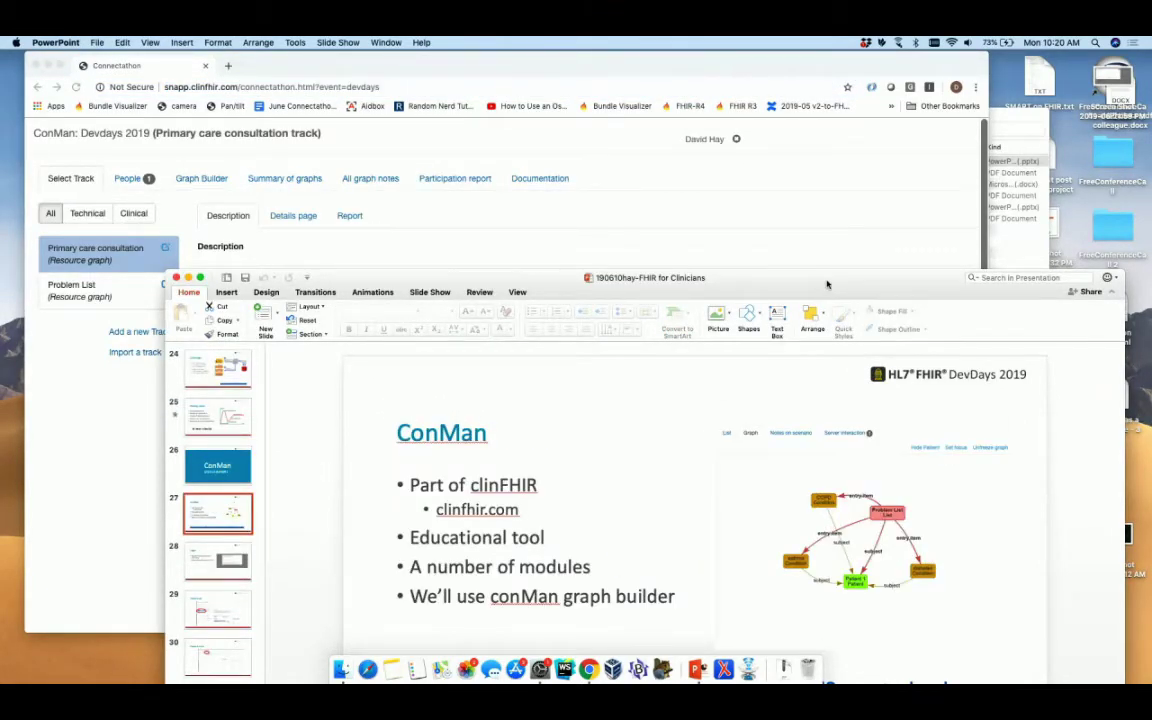
left_click_drag(740, 277, 706, 133)
left_click(673, 548)
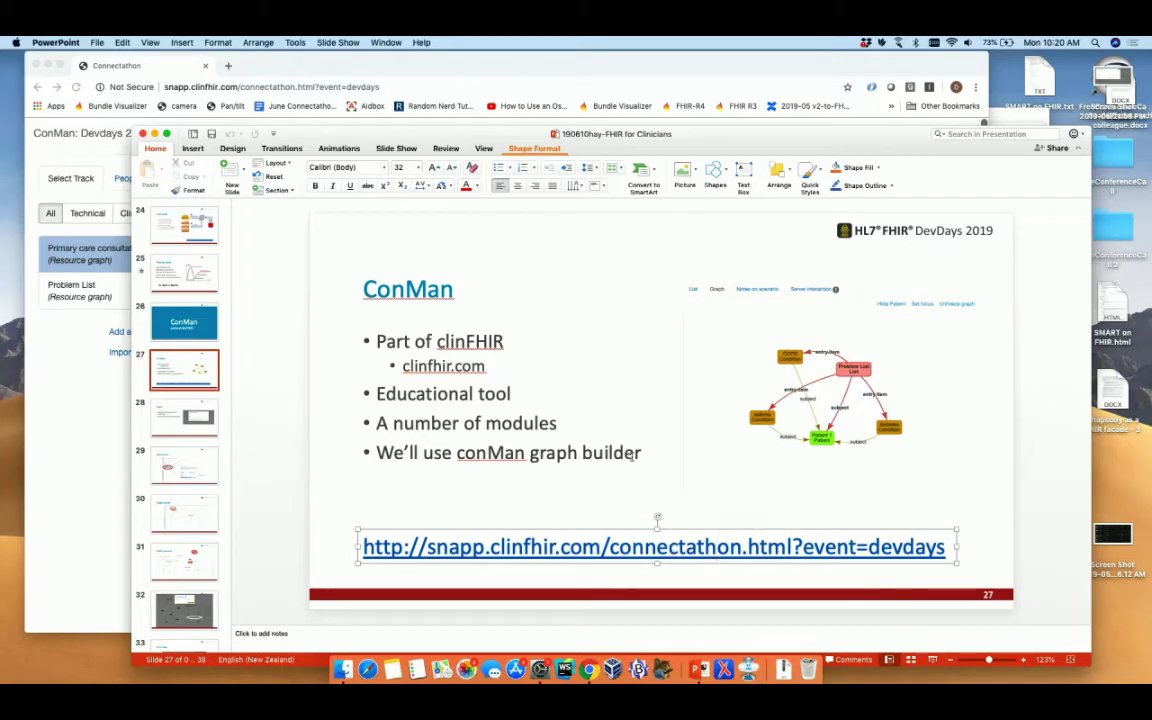
- Switch to Chrome and open snapp.clinfhir.com/connectathon.html?event=devdays in a new tab
left_click(228, 66)
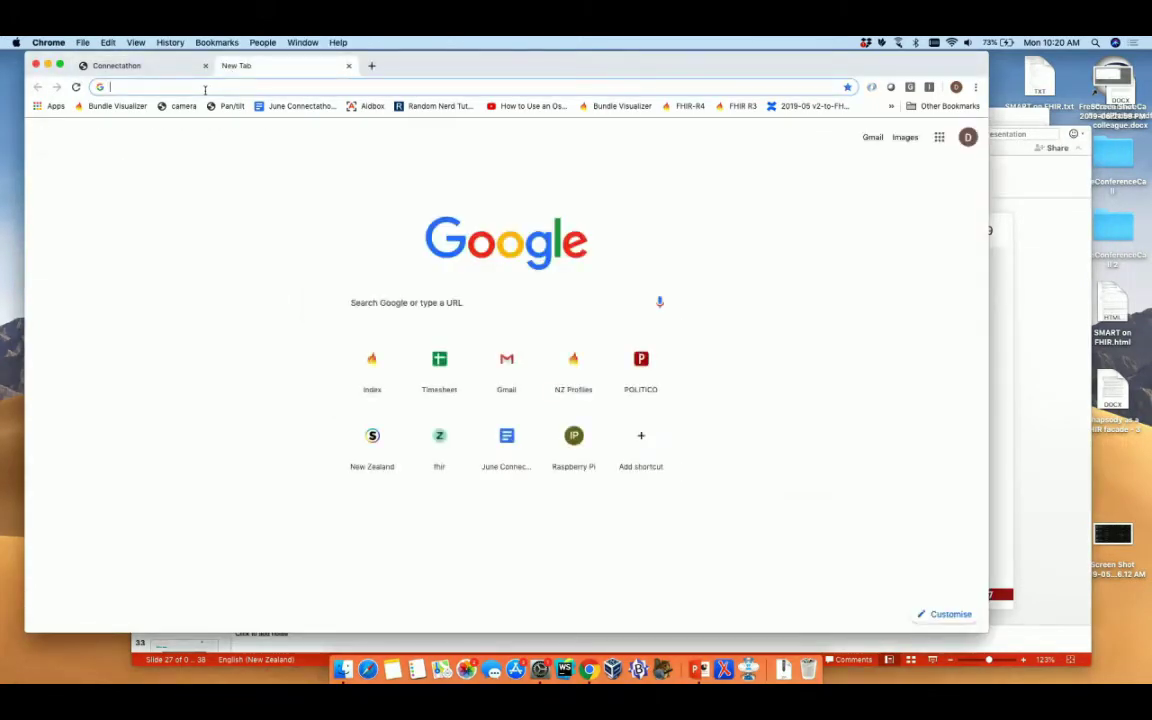
type("sn")
key("Return")
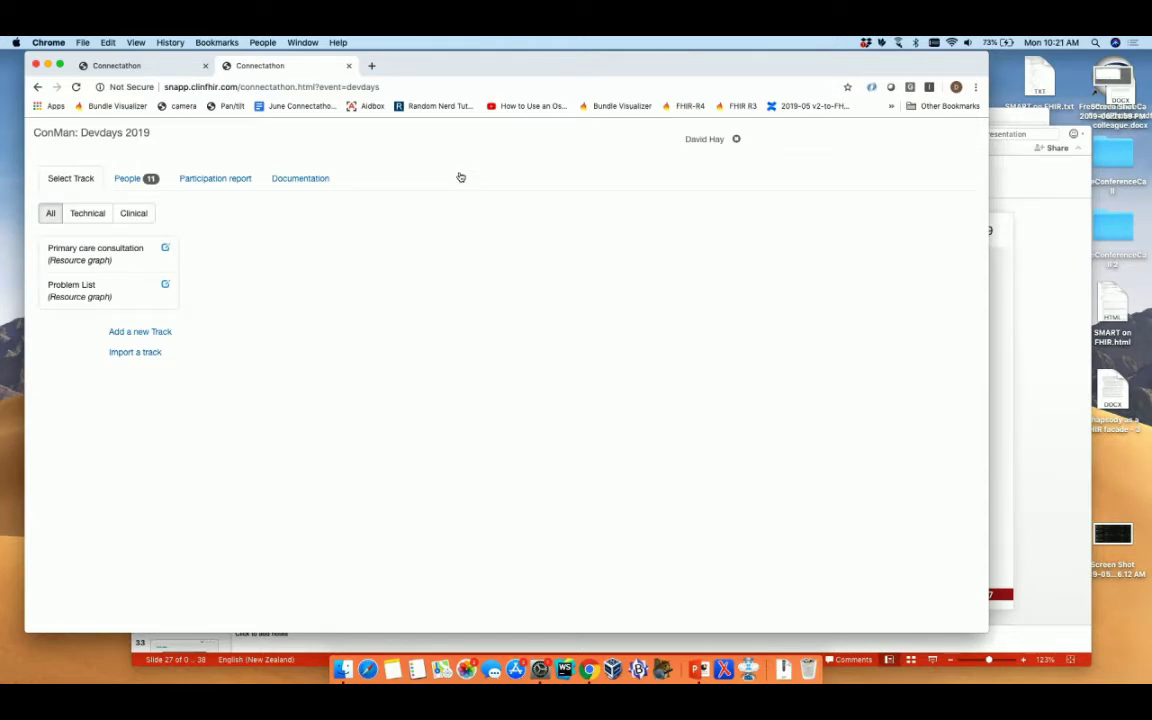
- Log out of the current account, then register and log in as a new person by entering the presenter's name
left_click(737, 140)
left_click(750, 136)
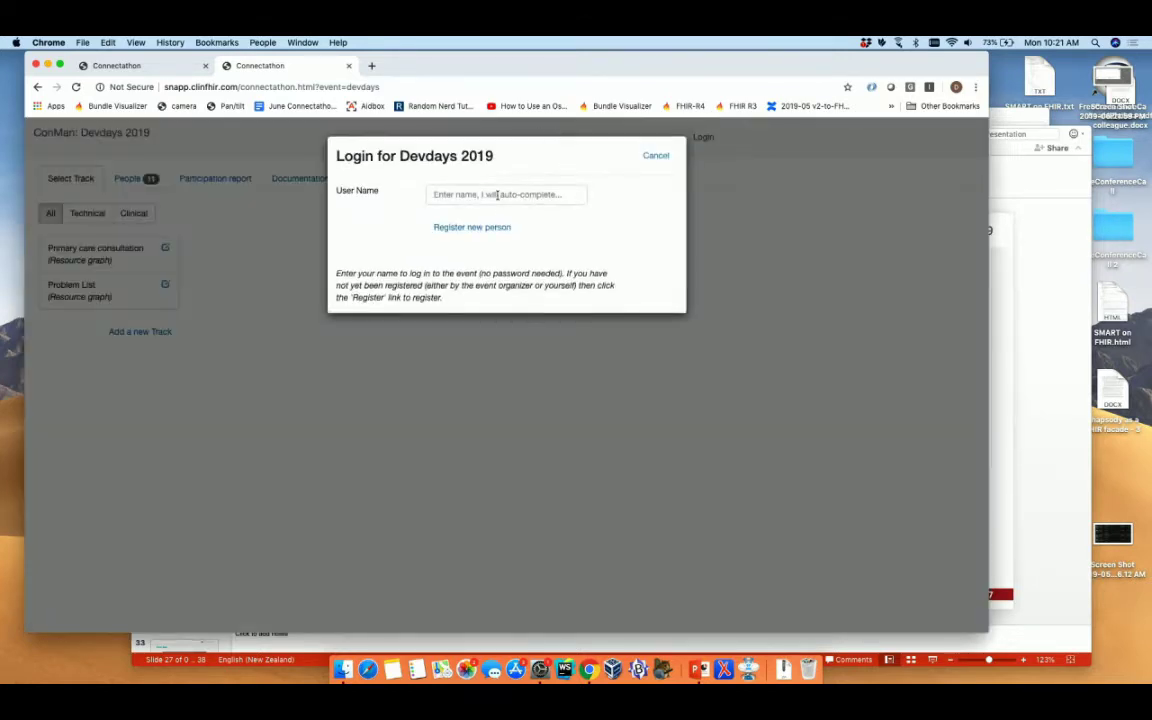
left_click(483, 229)
left_click(449, 219)
type("dave presenter")
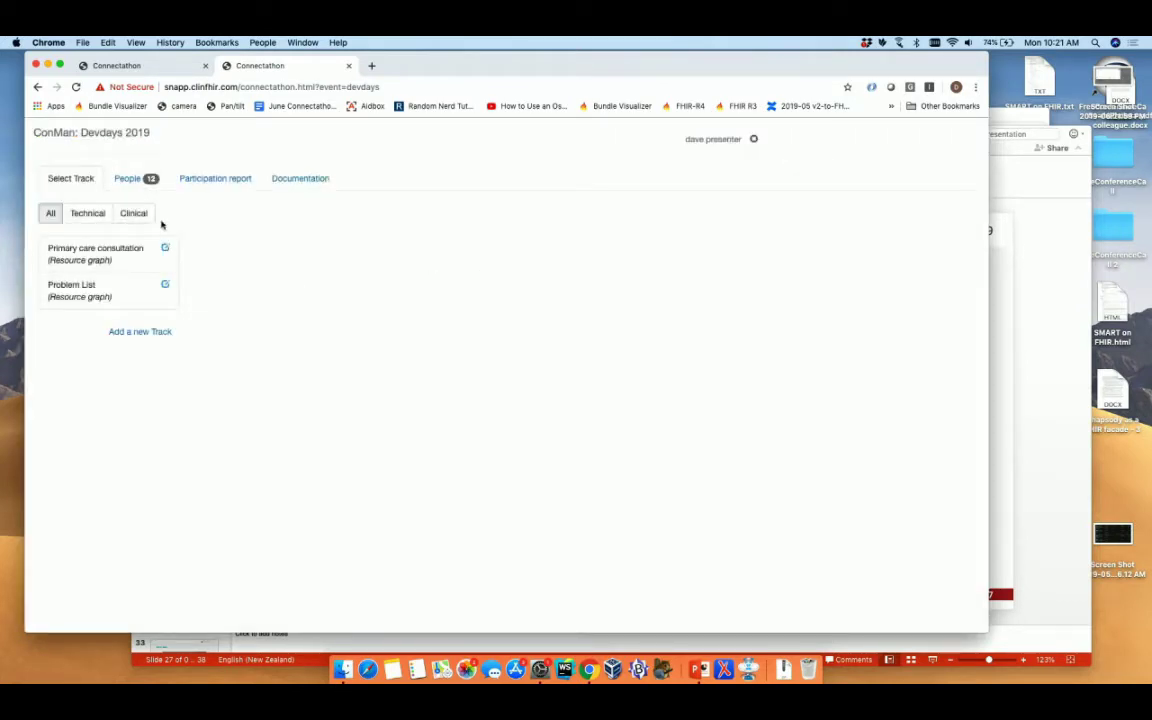
- Review the list of people registered for the Devdays 2019 event
left_click(128, 182)
scroll(183, 308, "down", 2)
scroll(183, 308, "up", 2)
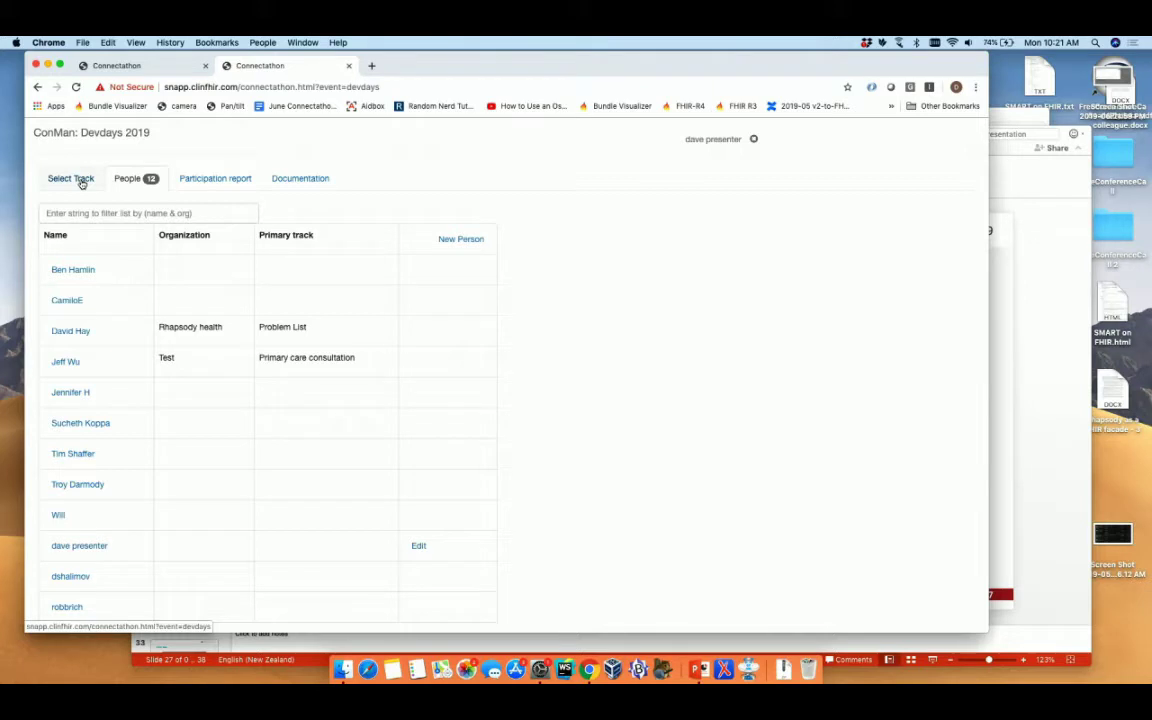
- Select the Problem List track and open its Simple Problem list scenario in the Graph Builder
left_click(82, 180)
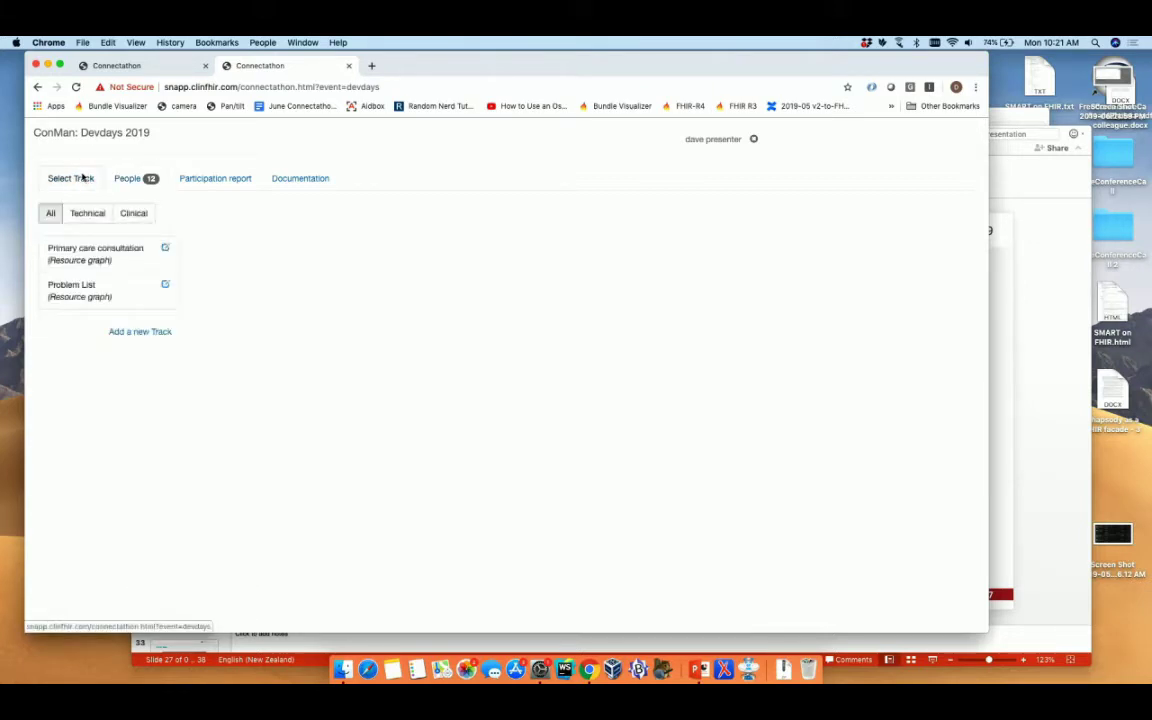
left_click(72, 288)
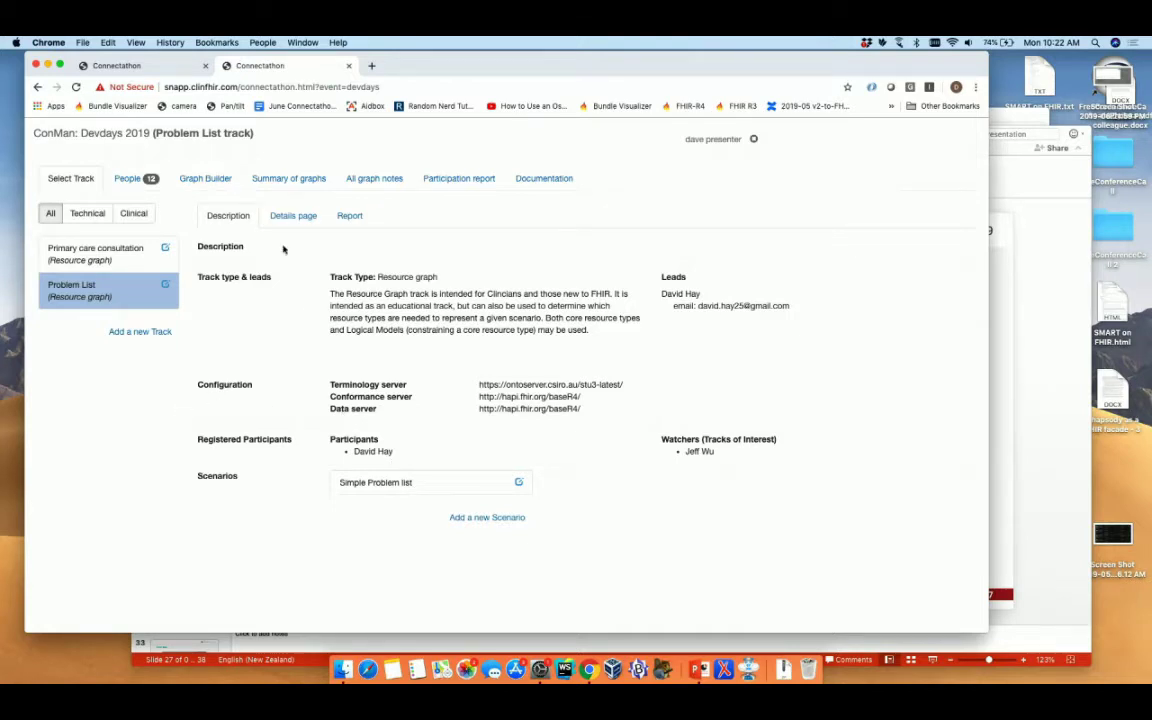
left_click(207, 180)
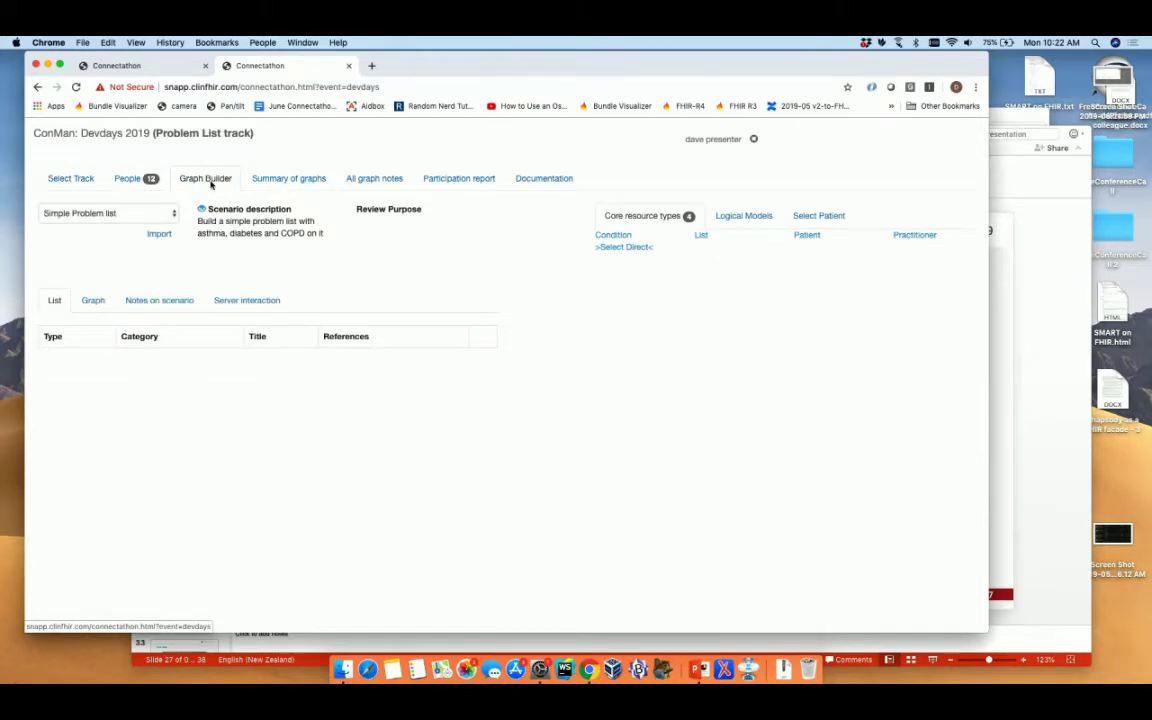
left_click(174, 214)
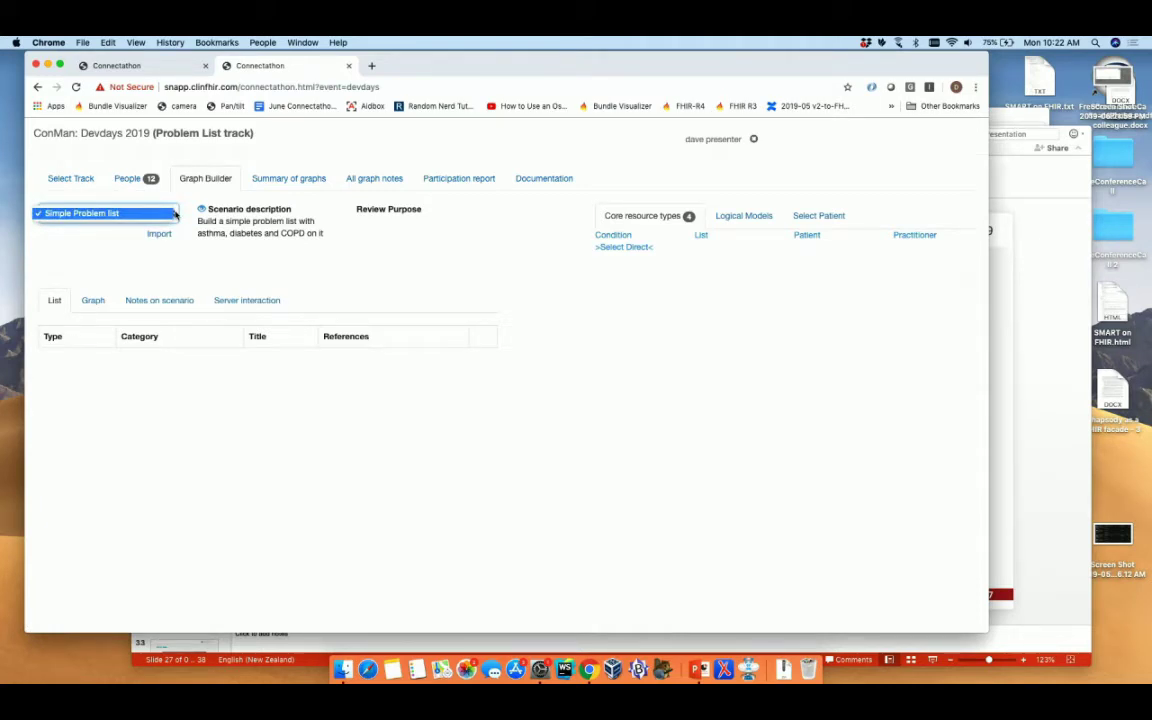
left_click(263, 233)
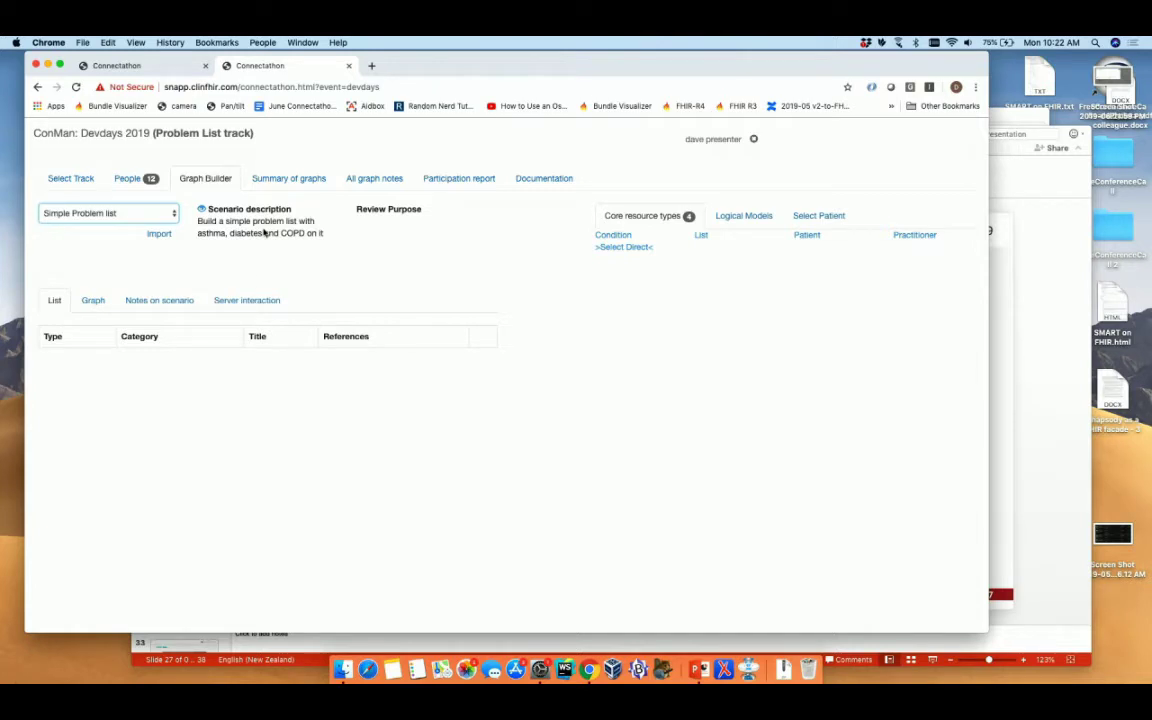
- Add a core Patient resource to the scenario, using the patient's name as its short description
key("super+plus")
key("super+plus")
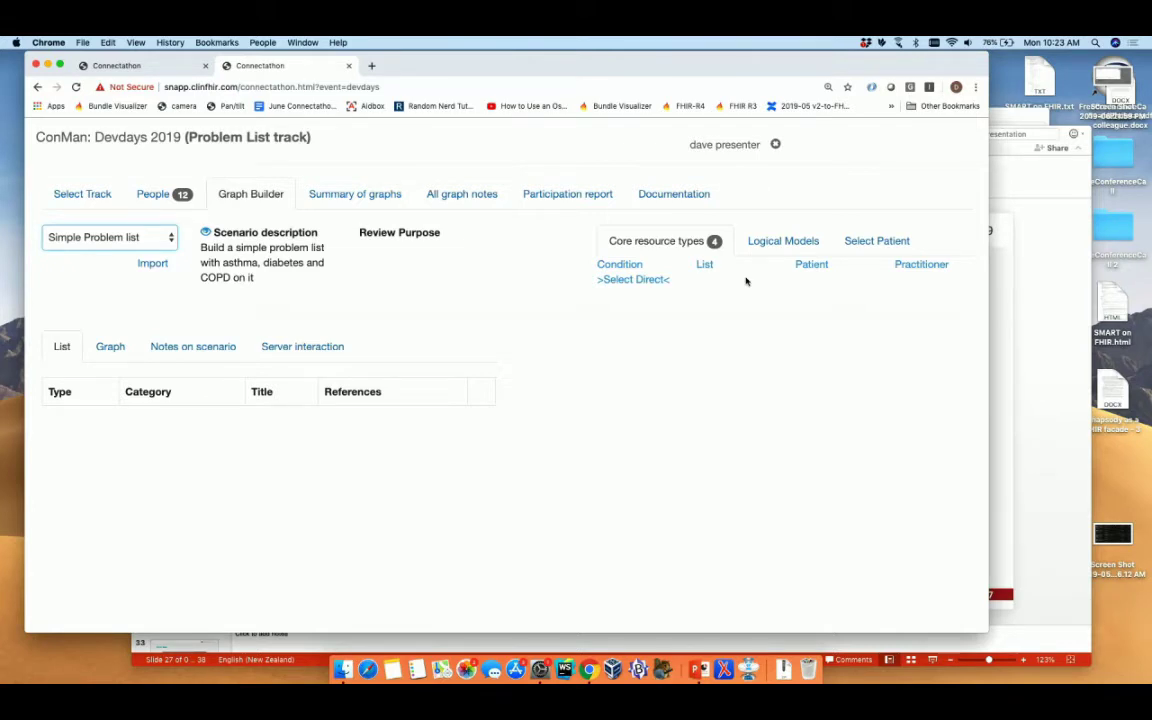
left_click(811, 266)
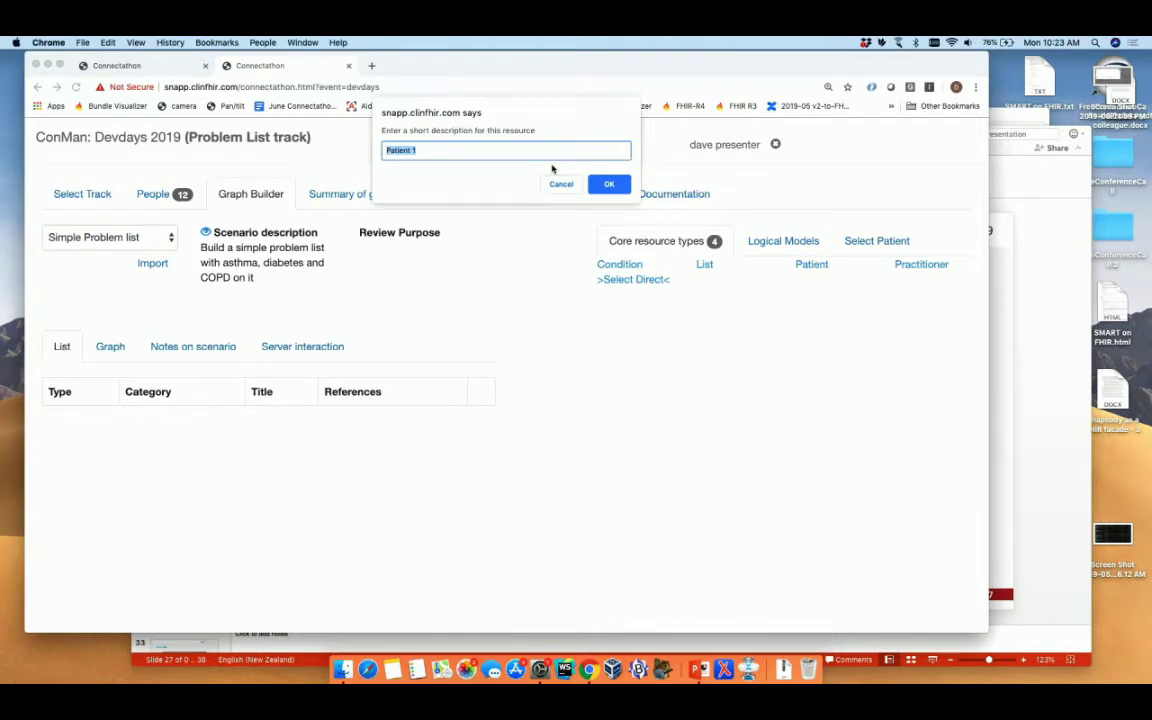
type("John doe")
left_click(608, 186)
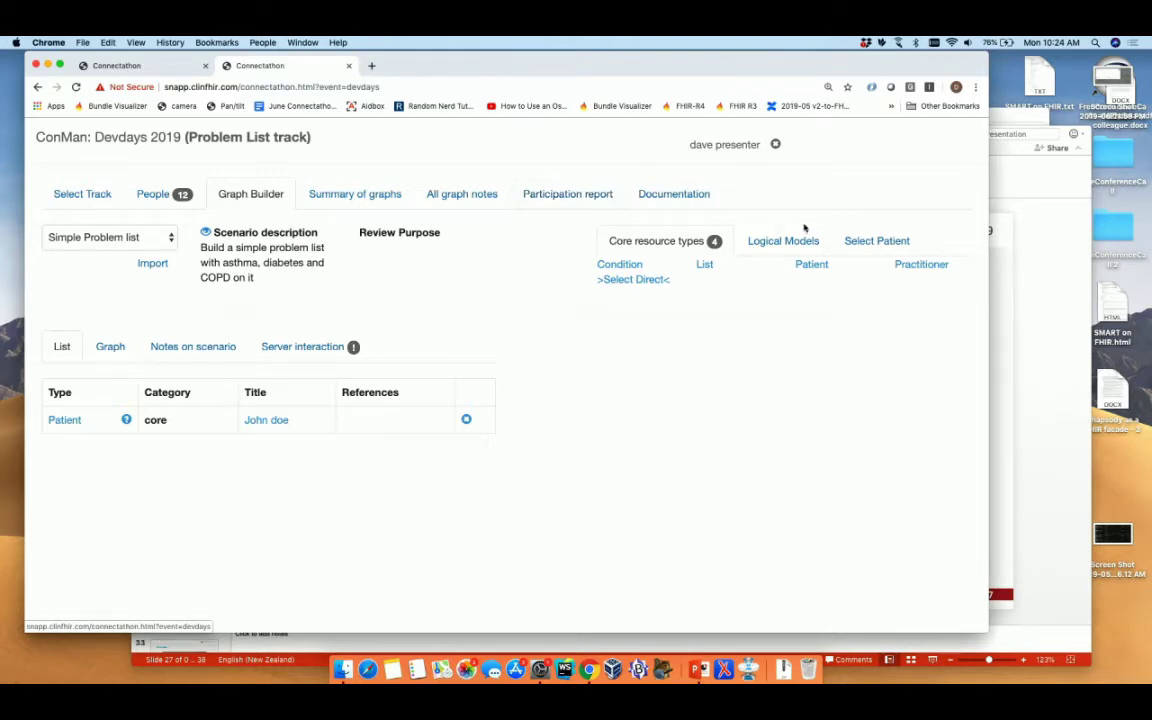
- Add a core Condition resource to the scenario with the short description asthma
left_click(627, 266)
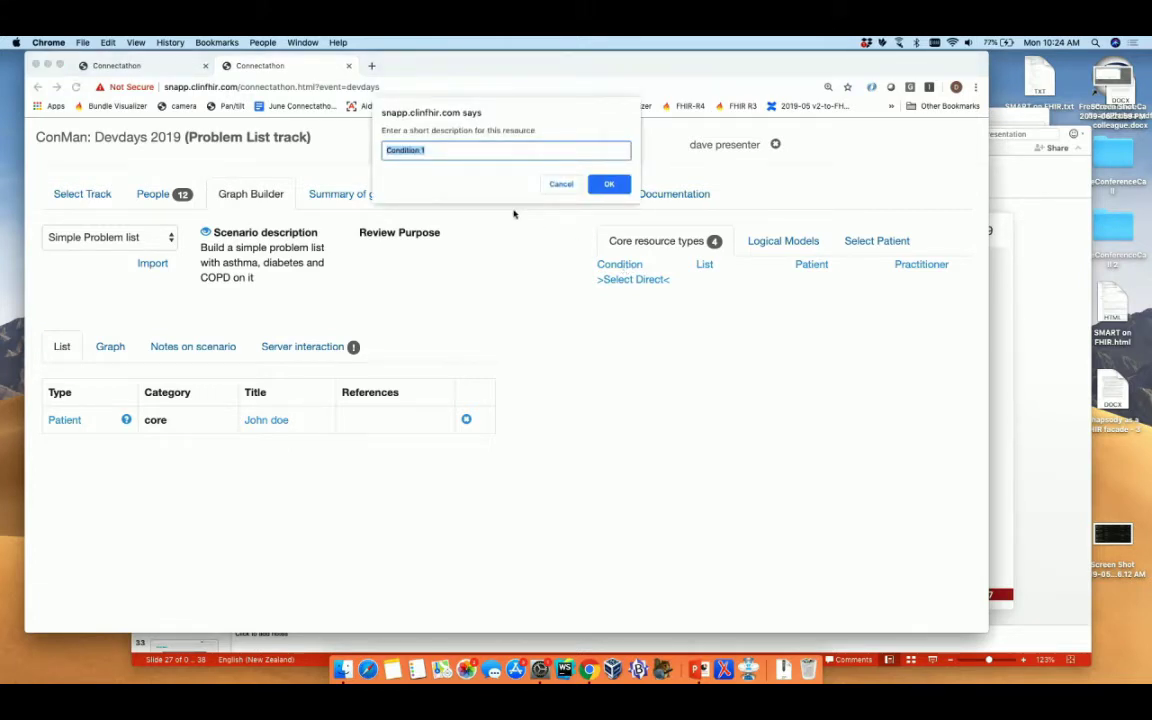
type("asthma")
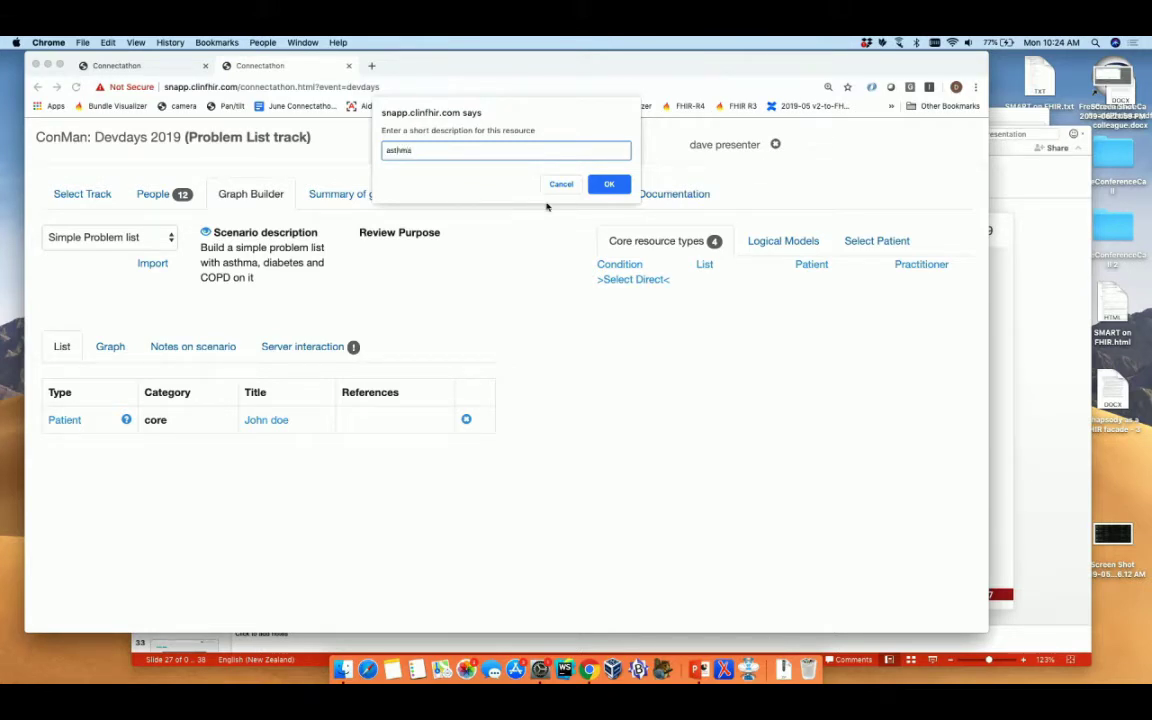
left_click(604, 186)
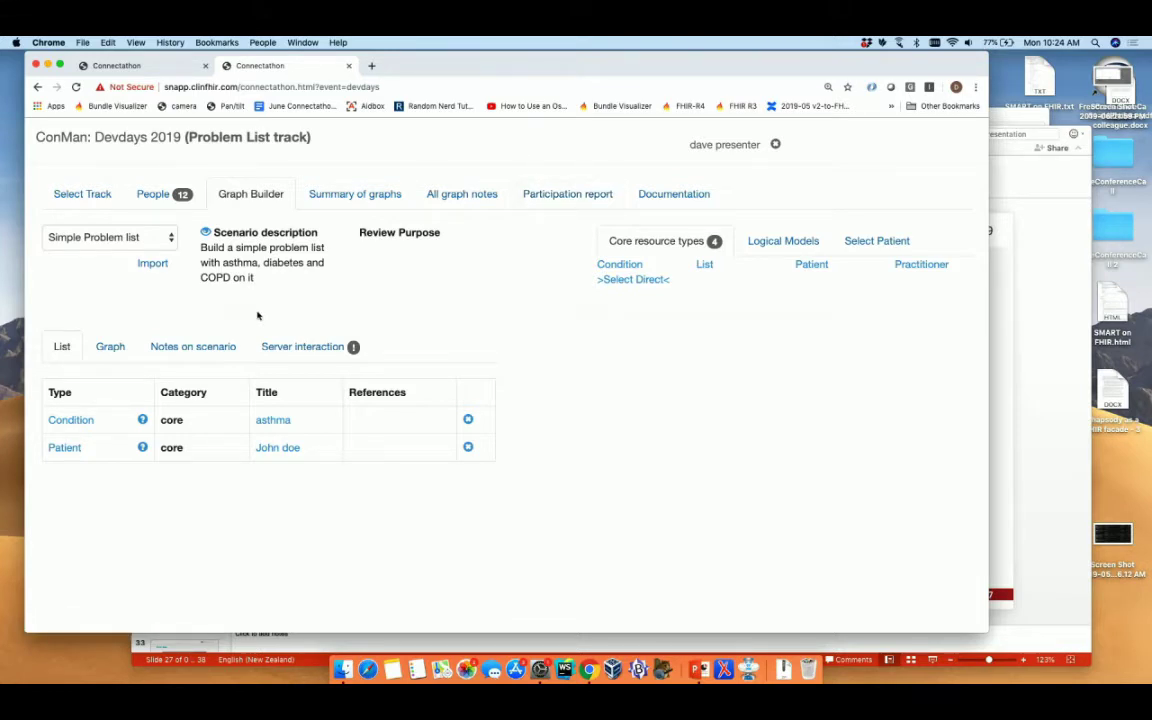
- Show the scenario's resources as a graph and open the asthma Condition's elements, including its subject reference, in the table editor
left_click(122, 349)
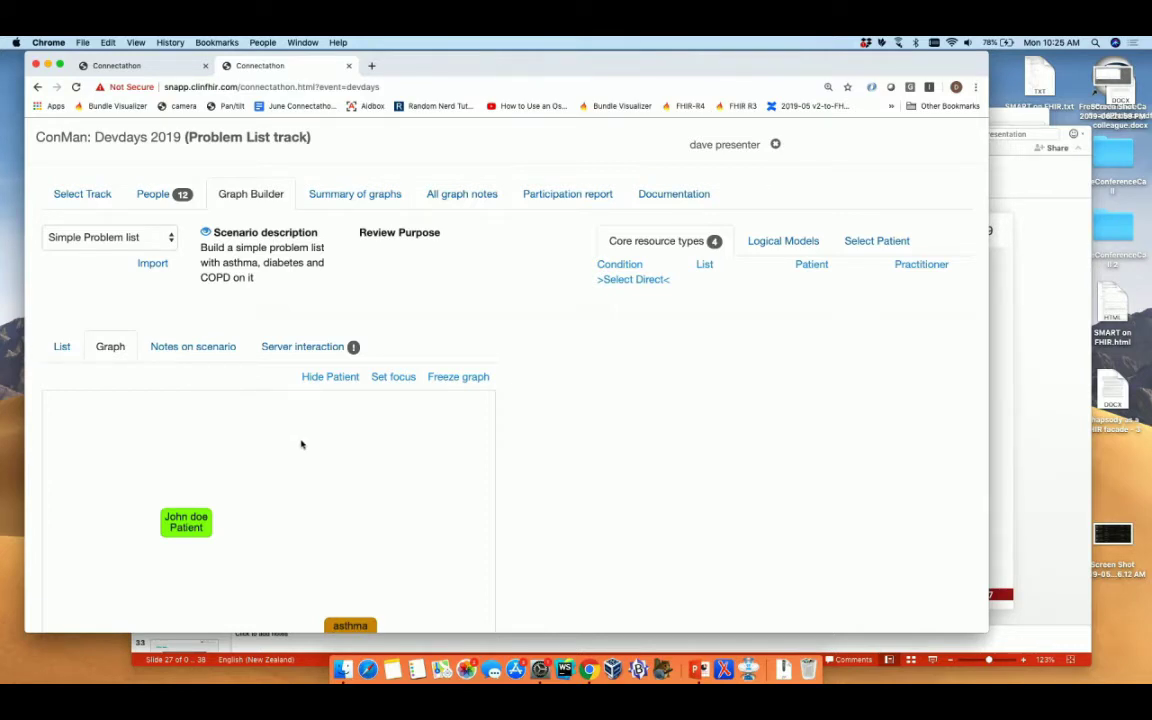
left_click(349, 626)
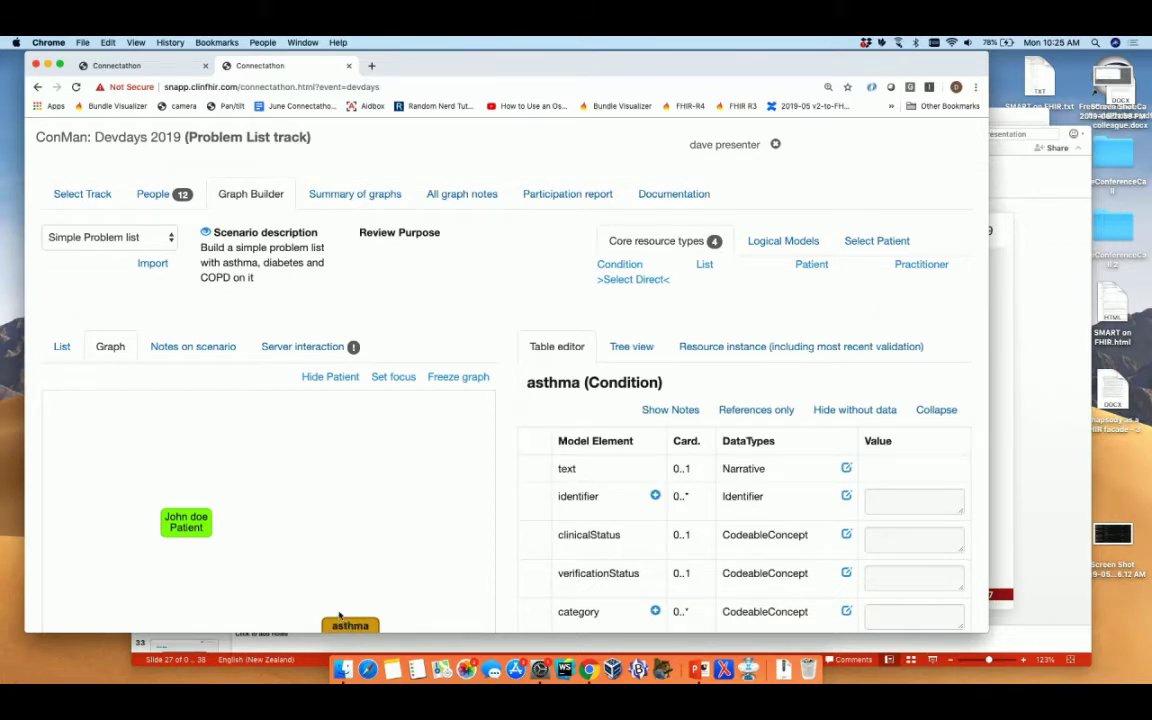
scroll(505, 462, "down", 5)
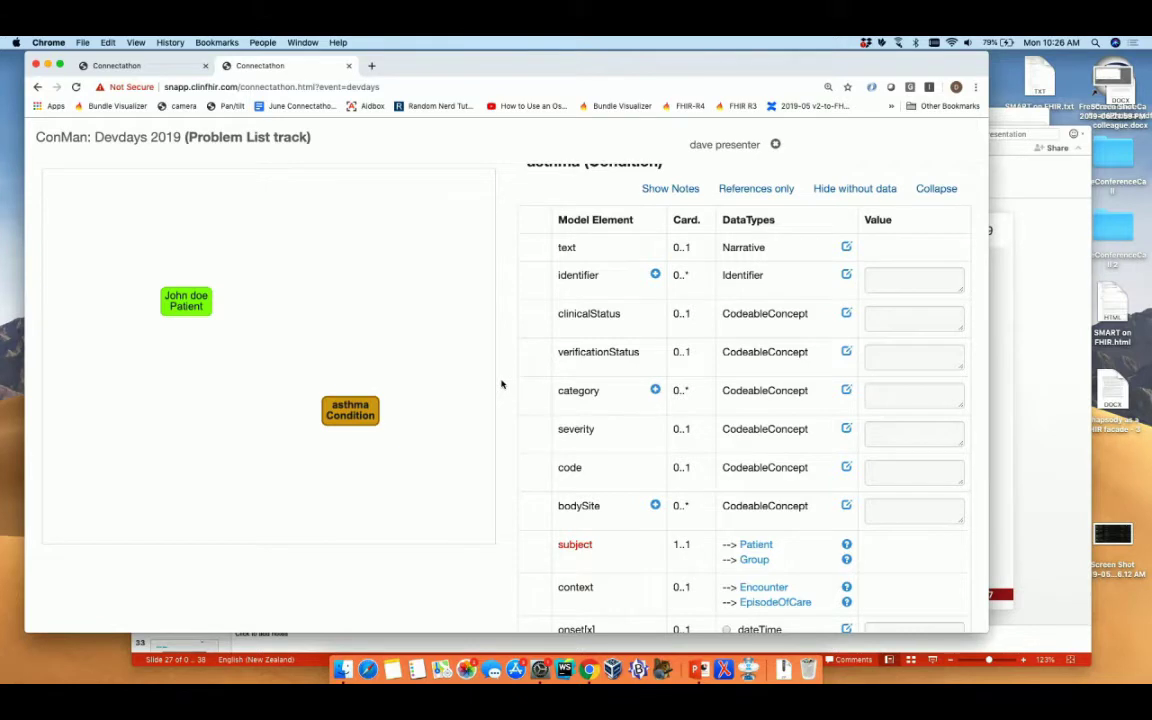
- Link the asthma Condition's subject to the existing Patient resource in the graph
scroll(505, 388, "down", 5)
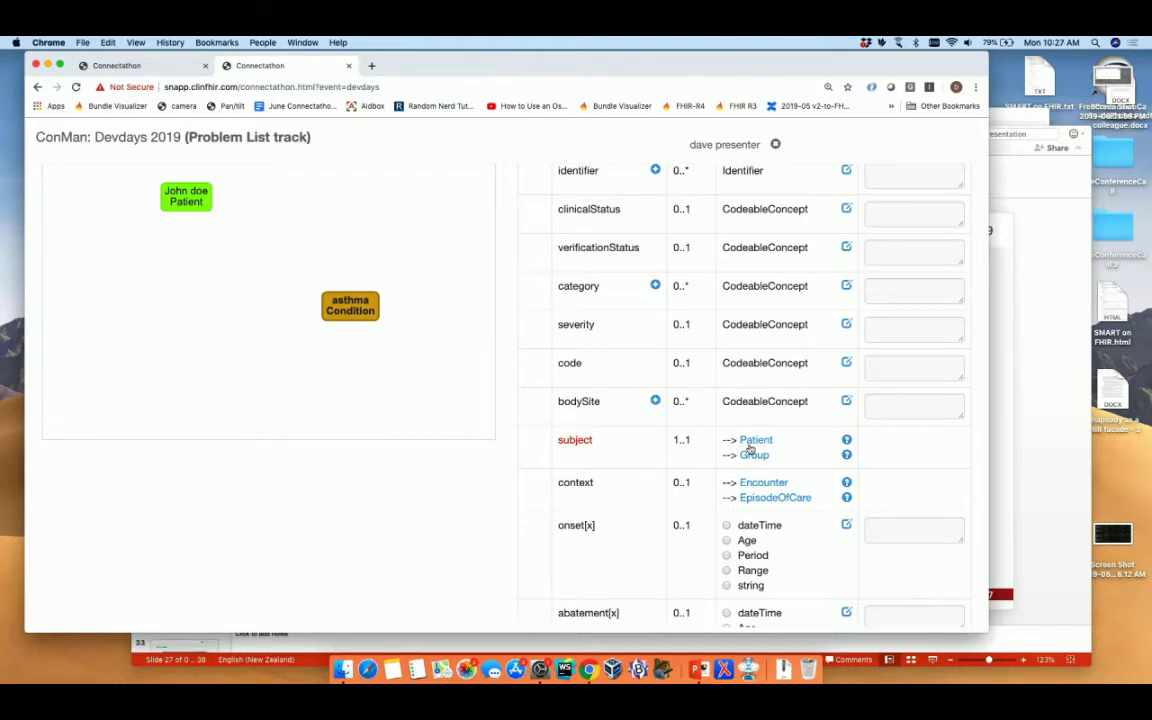
left_click(753, 445)
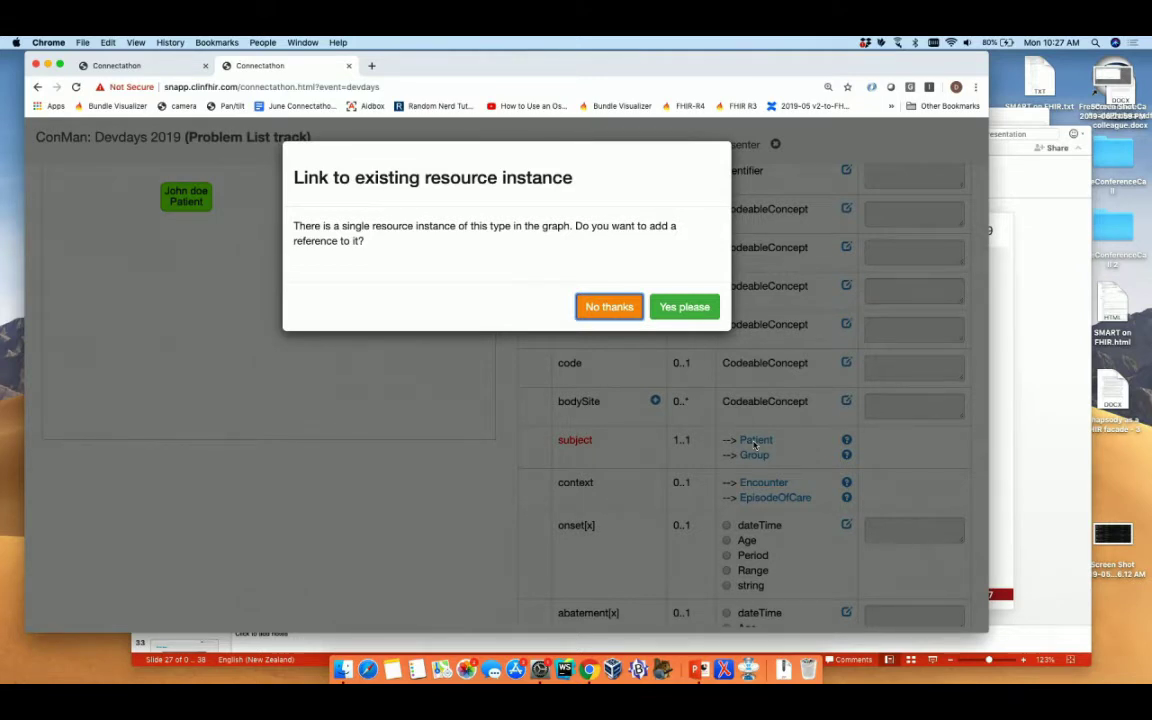
left_click(686, 309)
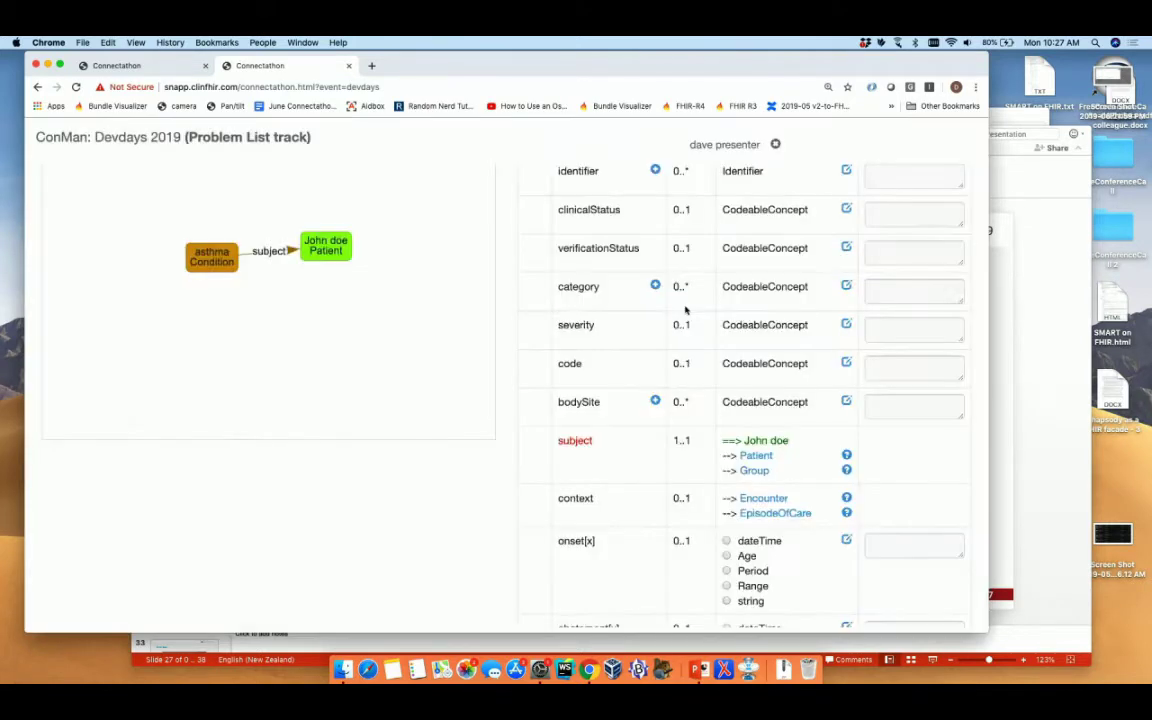
- Inspect the elements of the Patient and the asthma Condition from the graph, and move the Condition node below the Patient
left_click(326, 242)
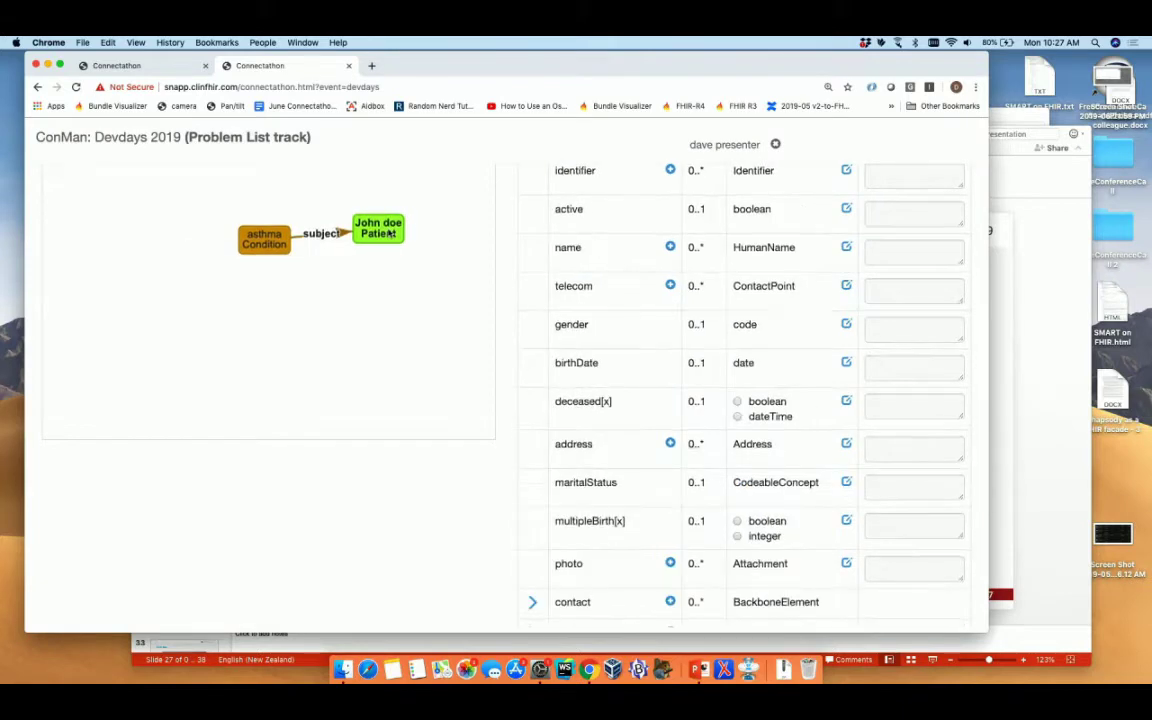
left_click(250, 240)
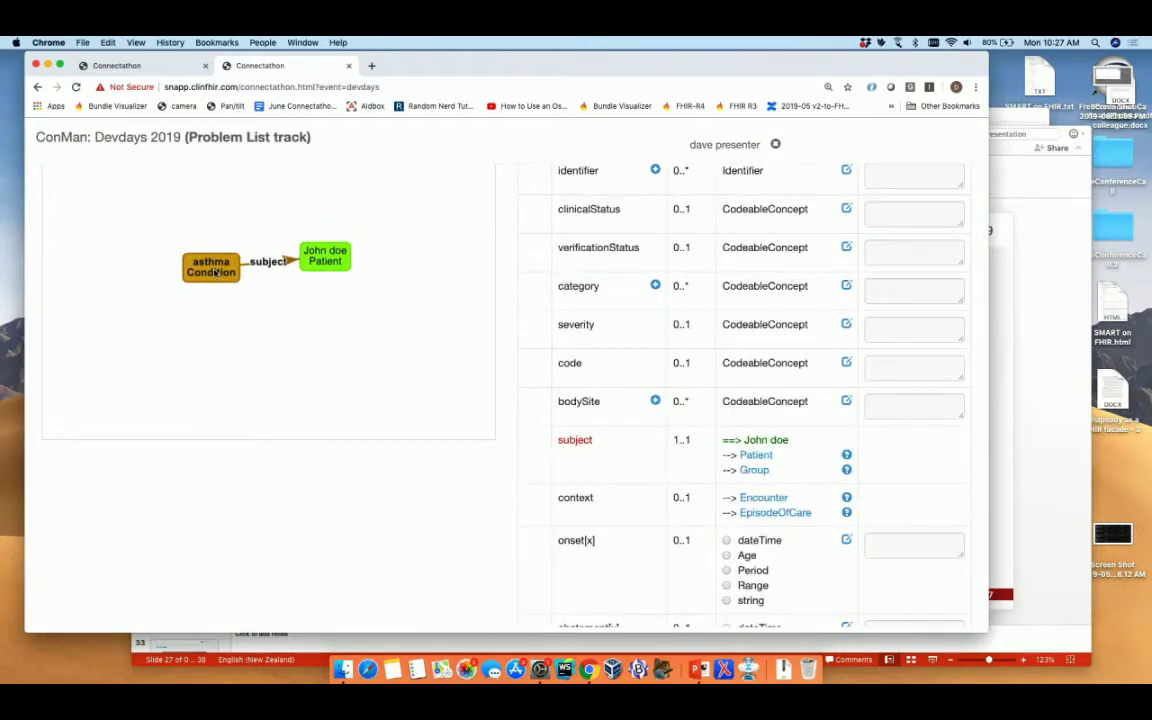
left_click_drag(215, 272, 190, 335)
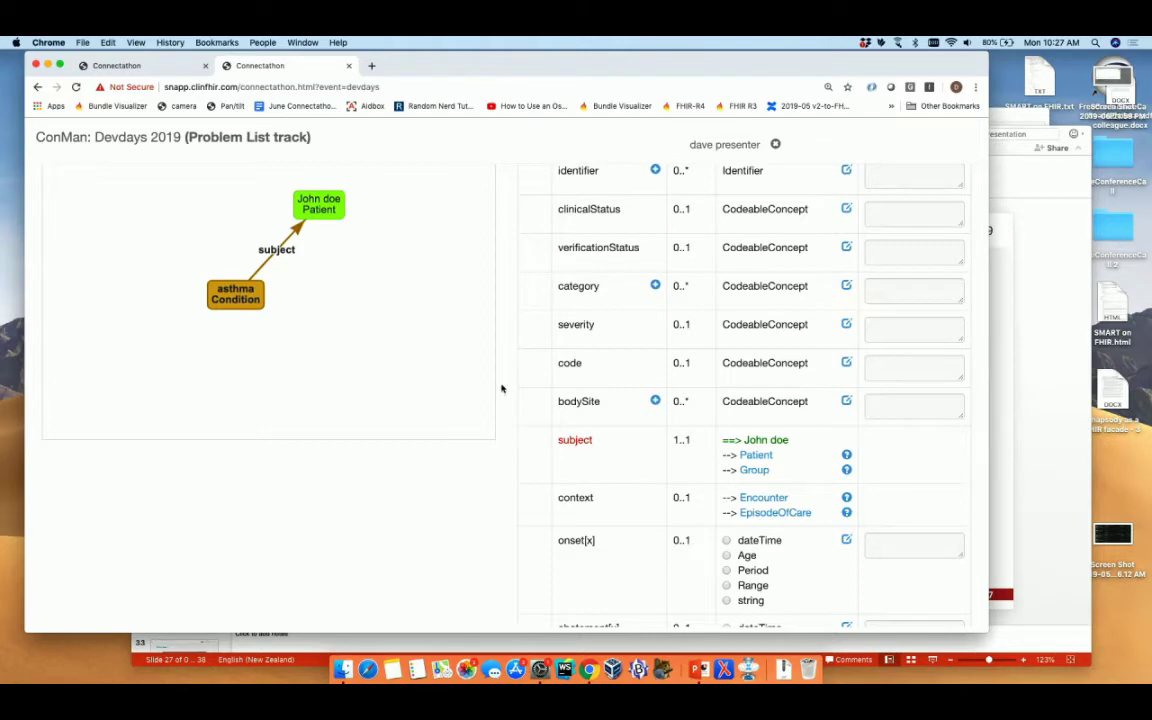
- Add a core Condition resource to the scenario with the short description diabetes
scroll(500, 387, "up", 2)
scroll(502, 387, "up", 6)
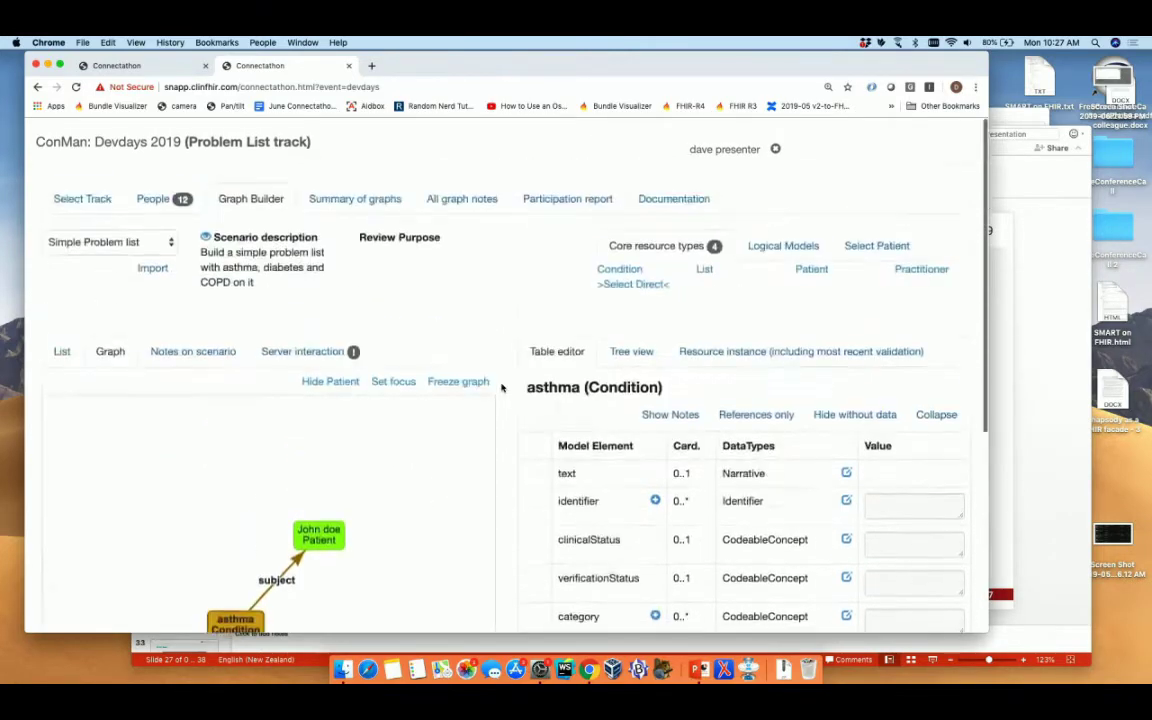
left_click(620, 264)
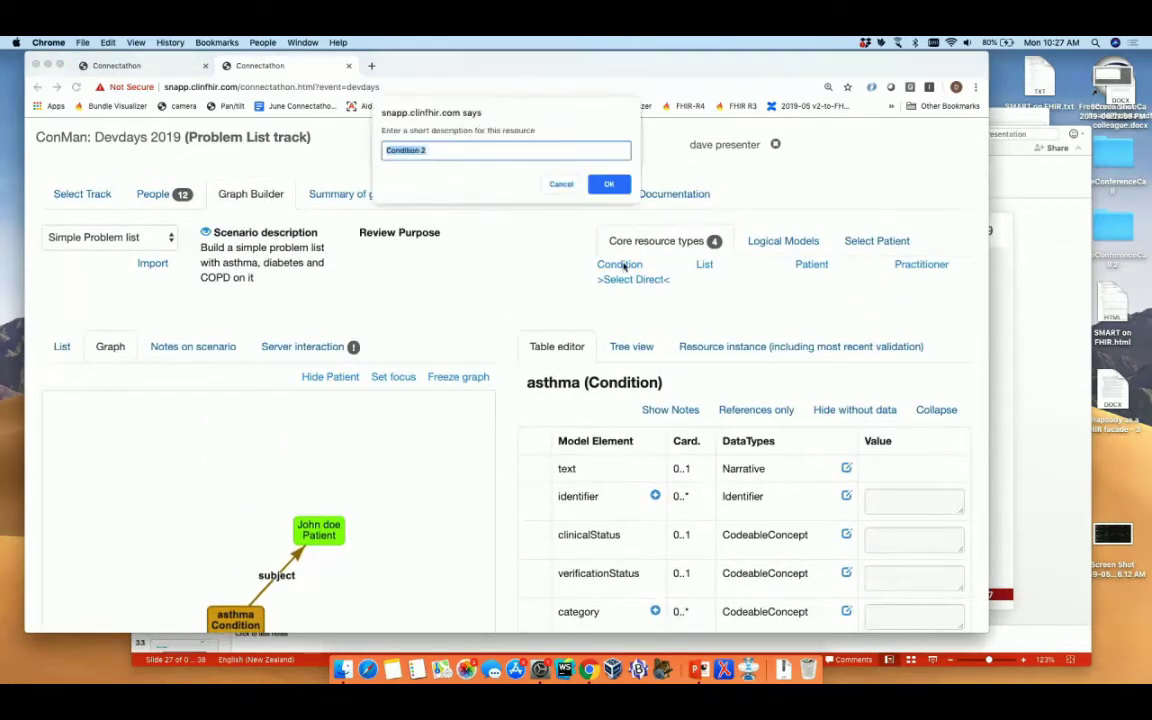
type("diabets")
key("BackSpace")
type("es")
left_click(610, 185)
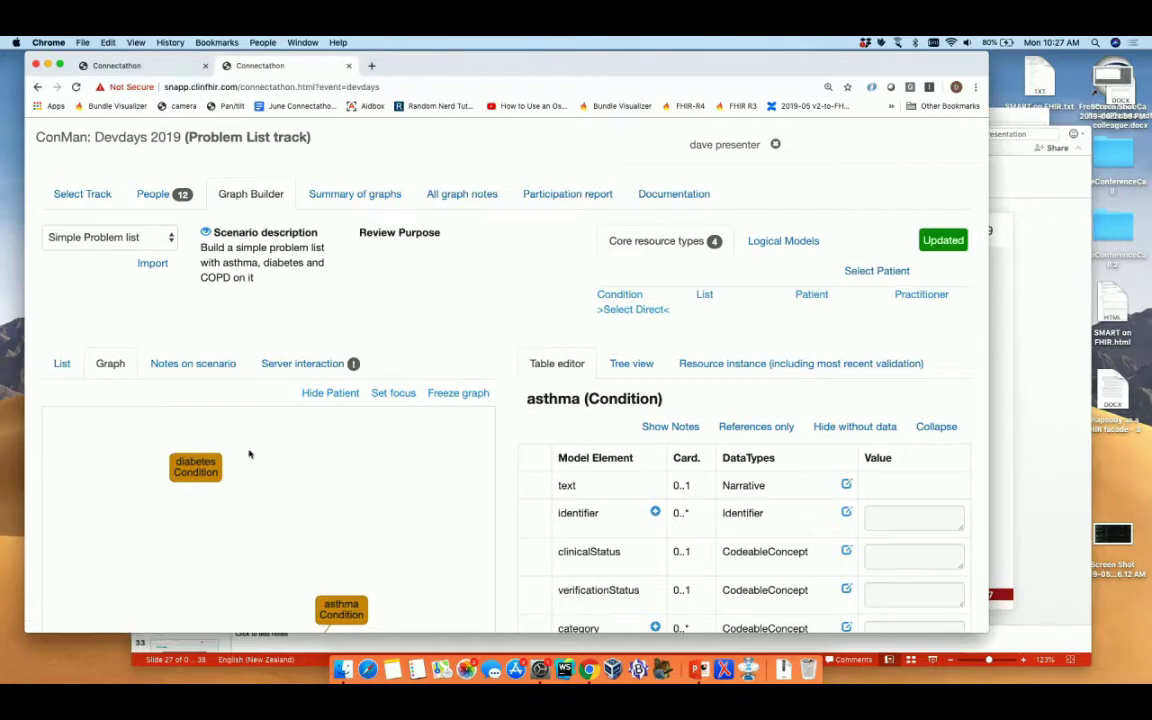
- Open the diabetes Condition's elements and link its subject to the existing Patient resource
left_click(203, 464)
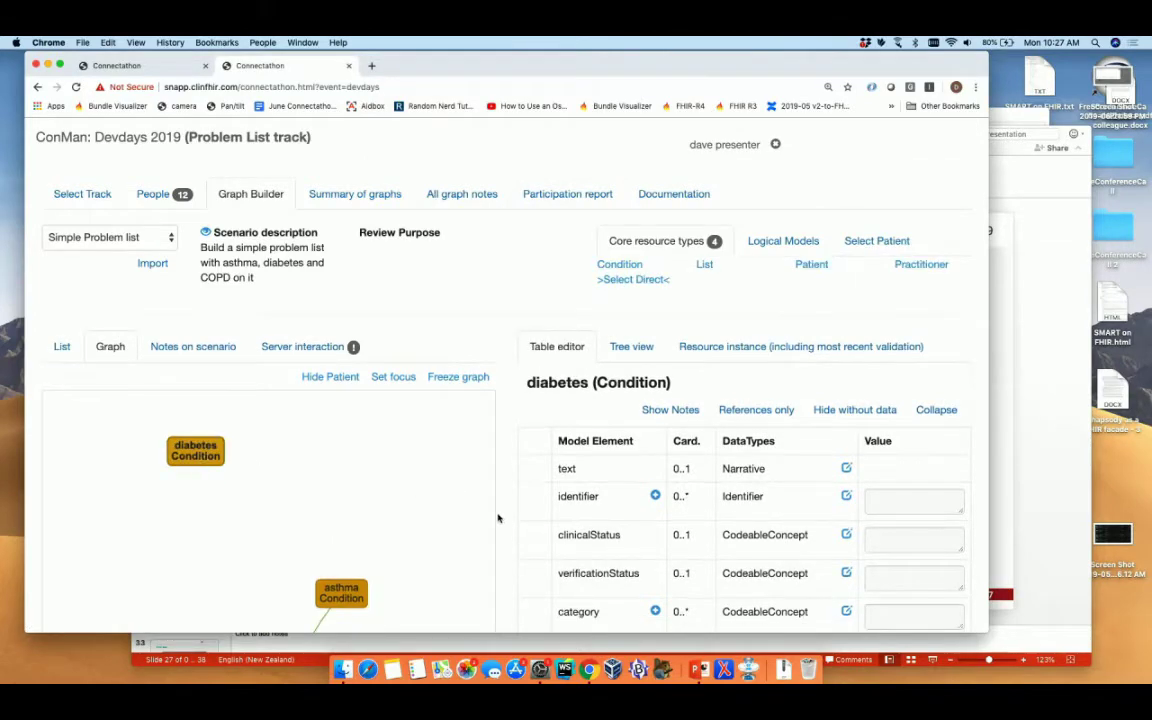
scroll(497, 517, "down", 6)
left_click(756, 465)
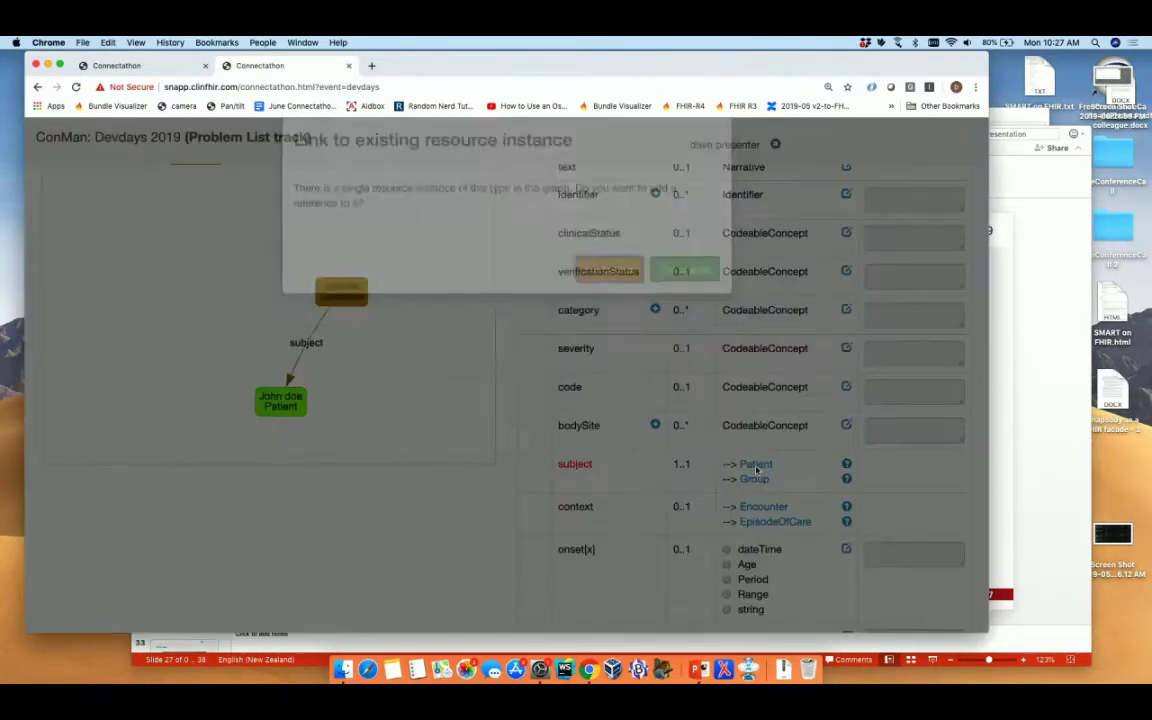
left_click(683, 307)
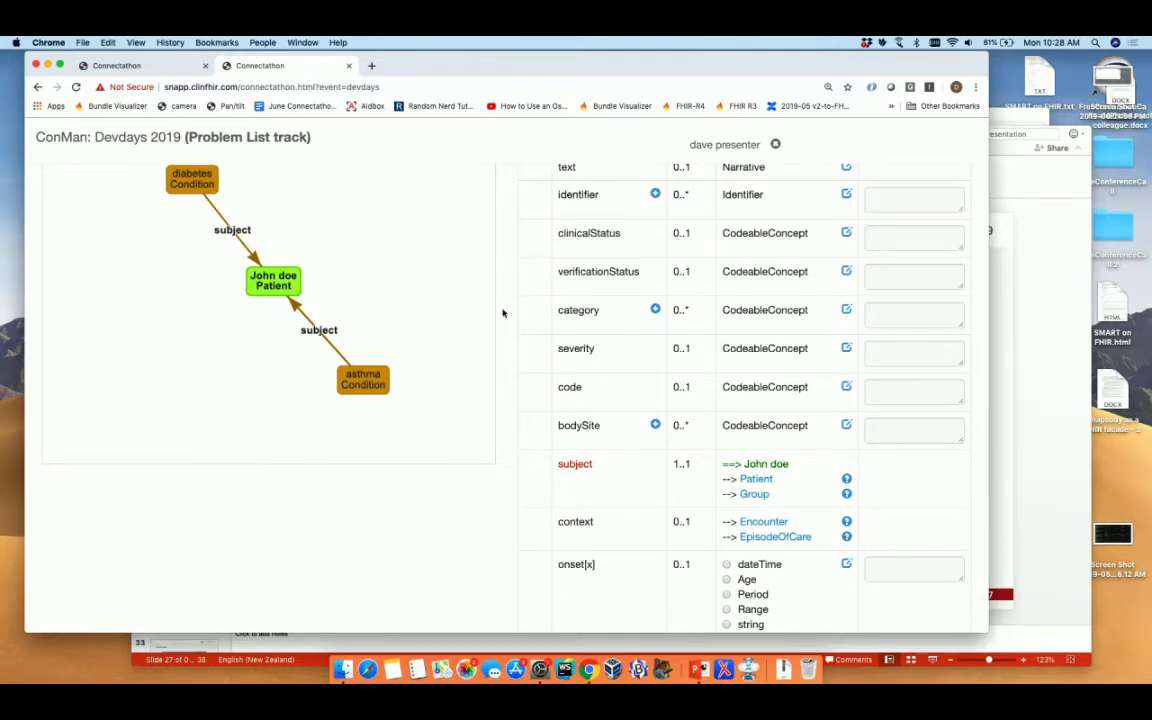
- Open the FHIR R4 specification in a new browser tab and go to its resource index
scroll(501, 310, "up", 4)
scroll(503, 313, "up", 1)
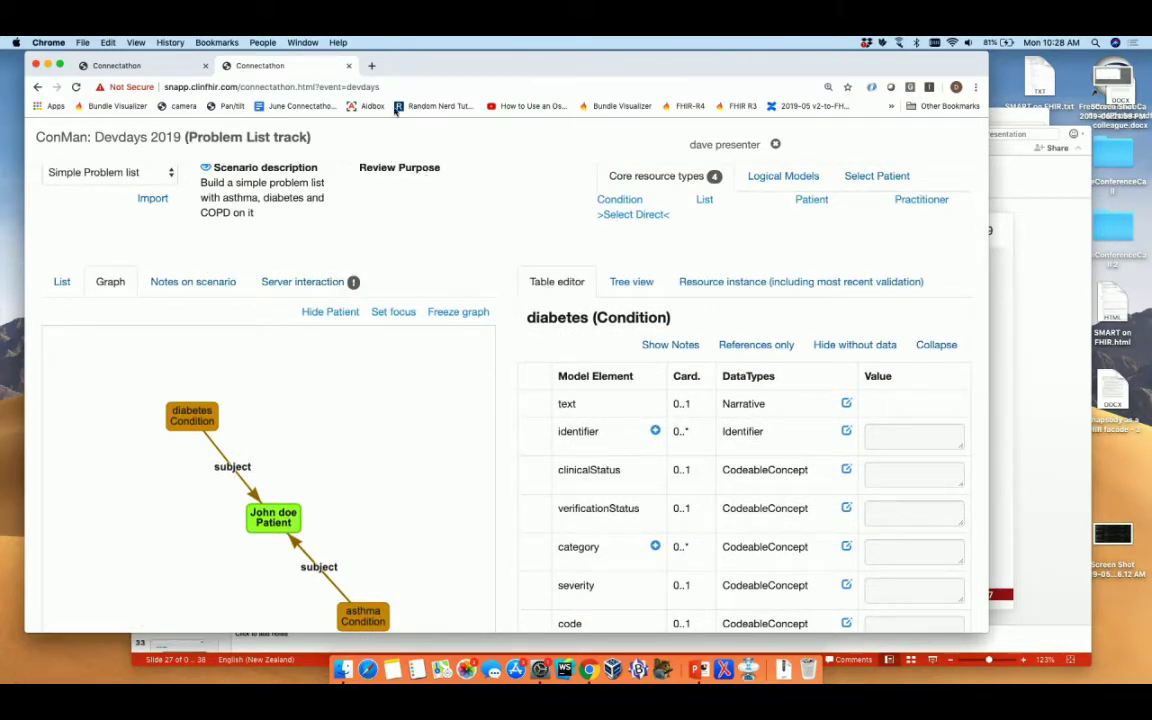
left_click(372, 66)
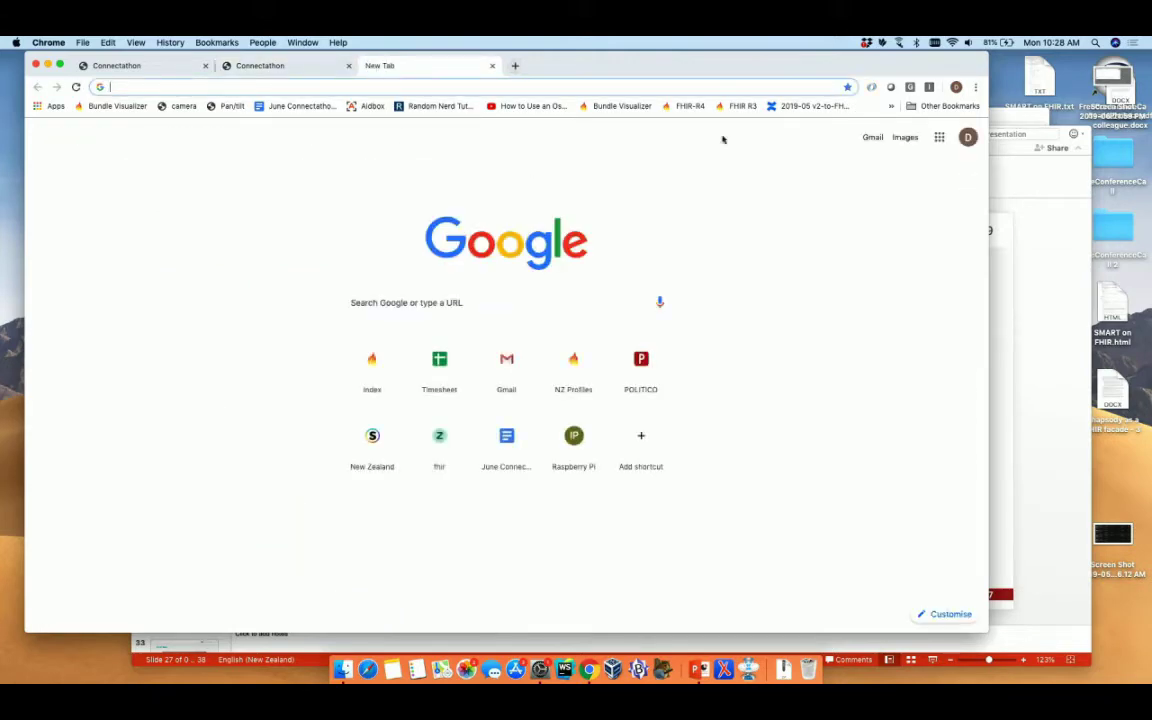
left_click(693, 107)
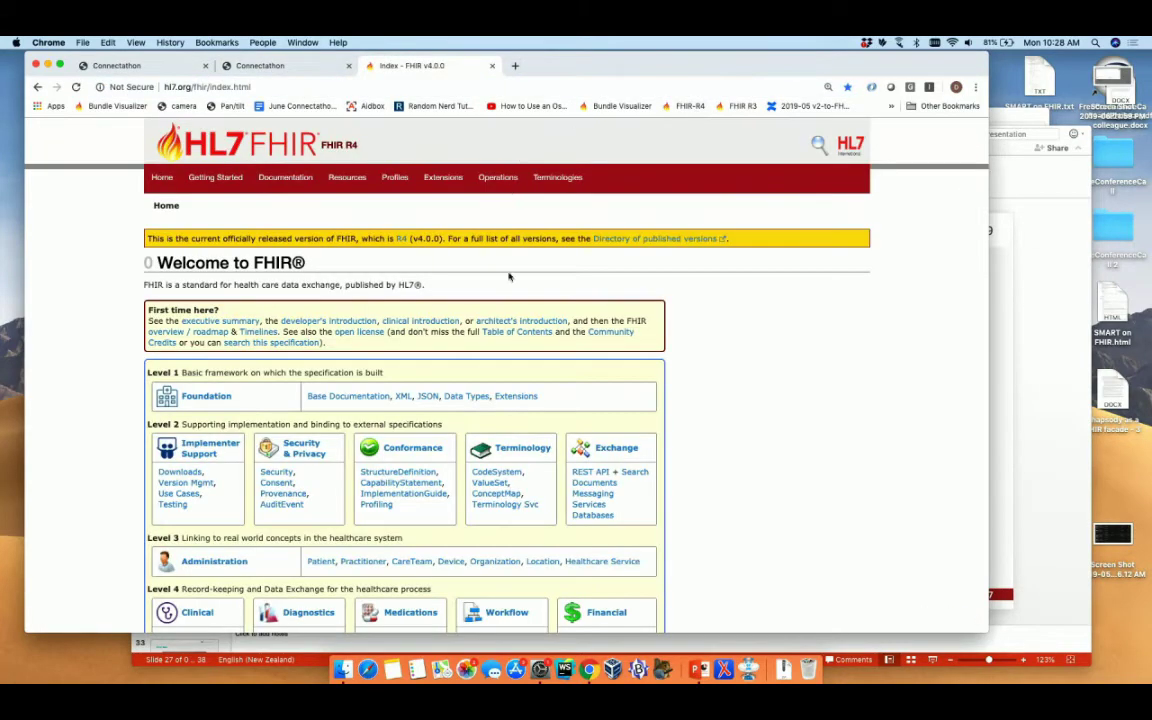
left_click(348, 178)
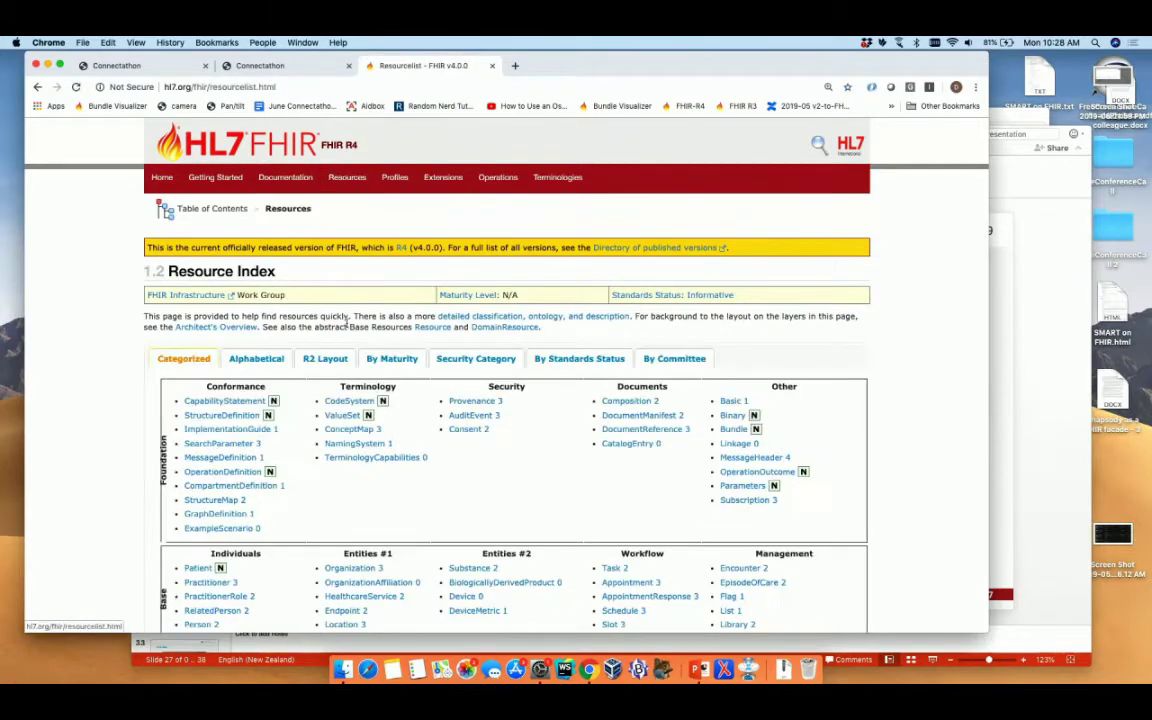
- Compare the categorized and alphabetical views of the FHIR resource index, ending on the alphabetical one
scroll(96, 397, "down", 3)
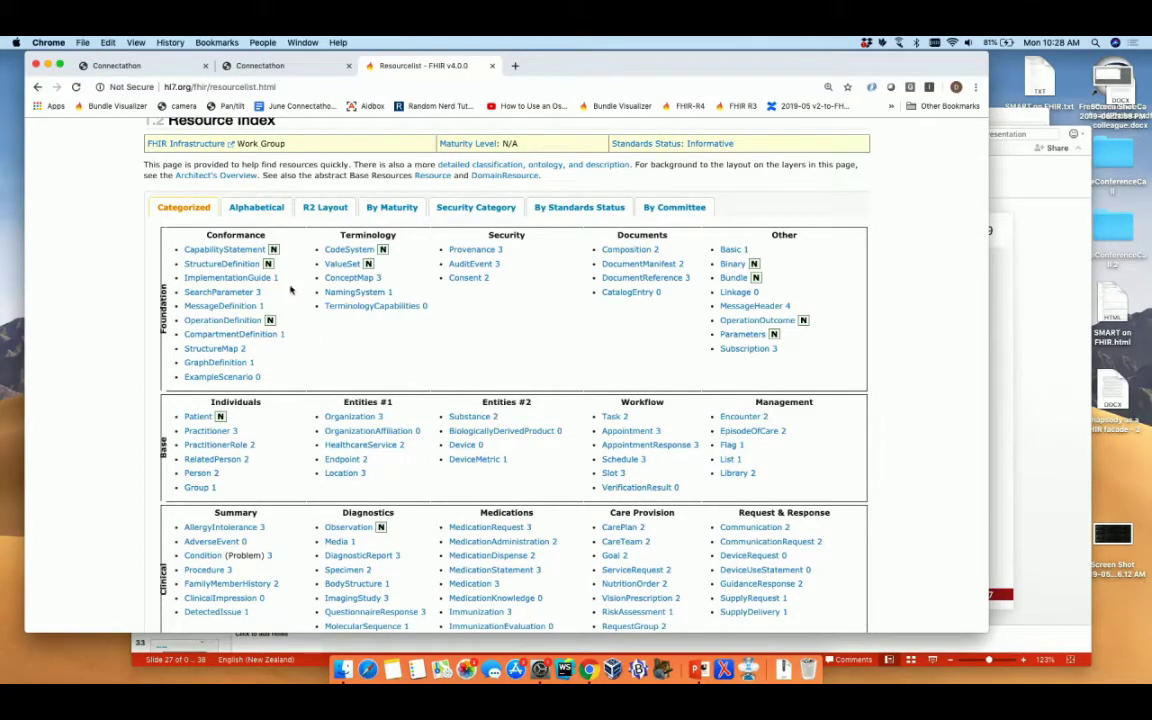
left_click(257, 207)
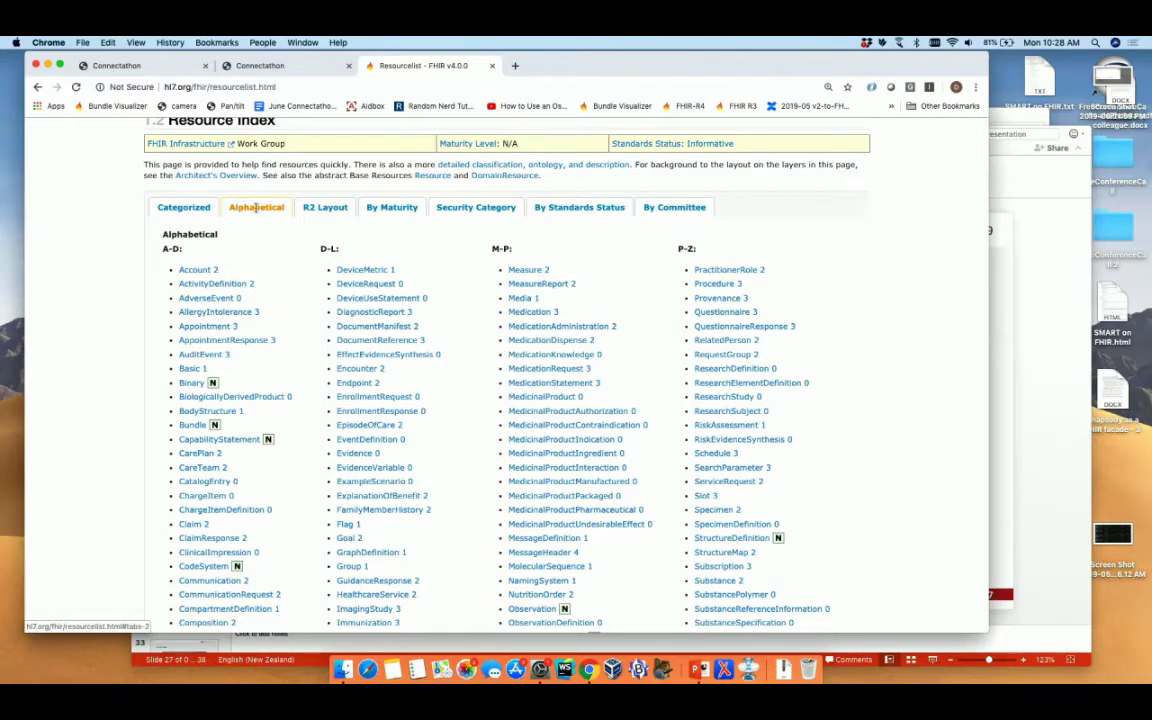
left_click(184, 207)
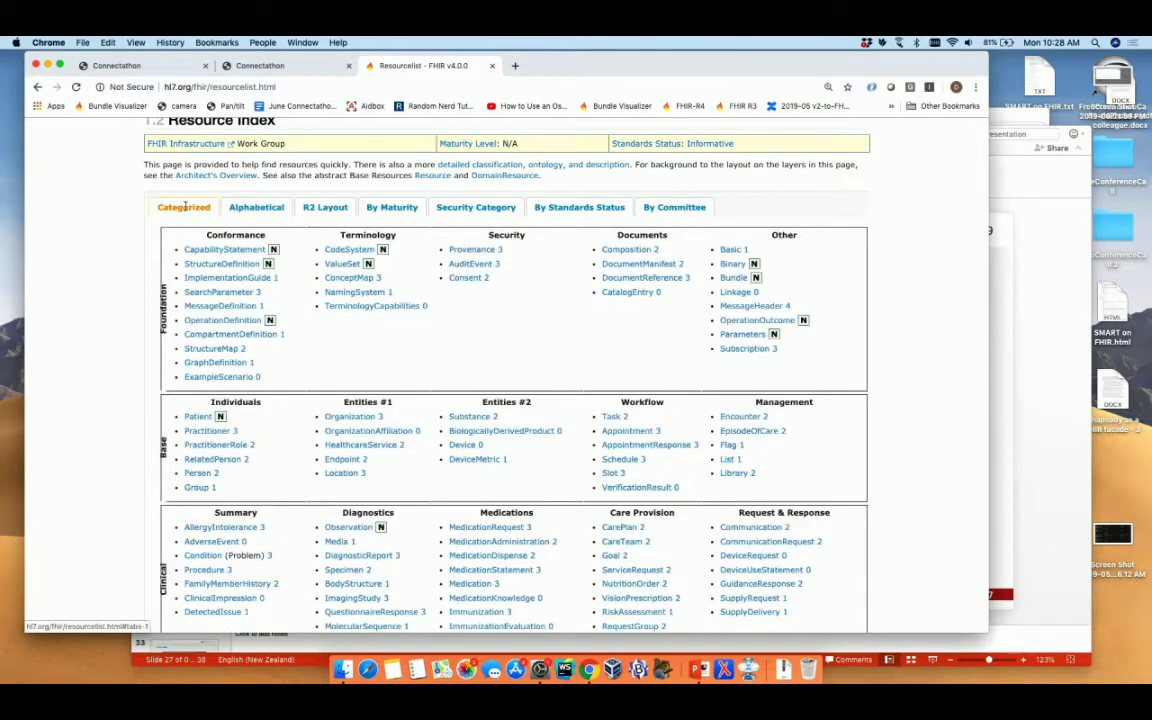
scroll(407, 322, "down", 1)
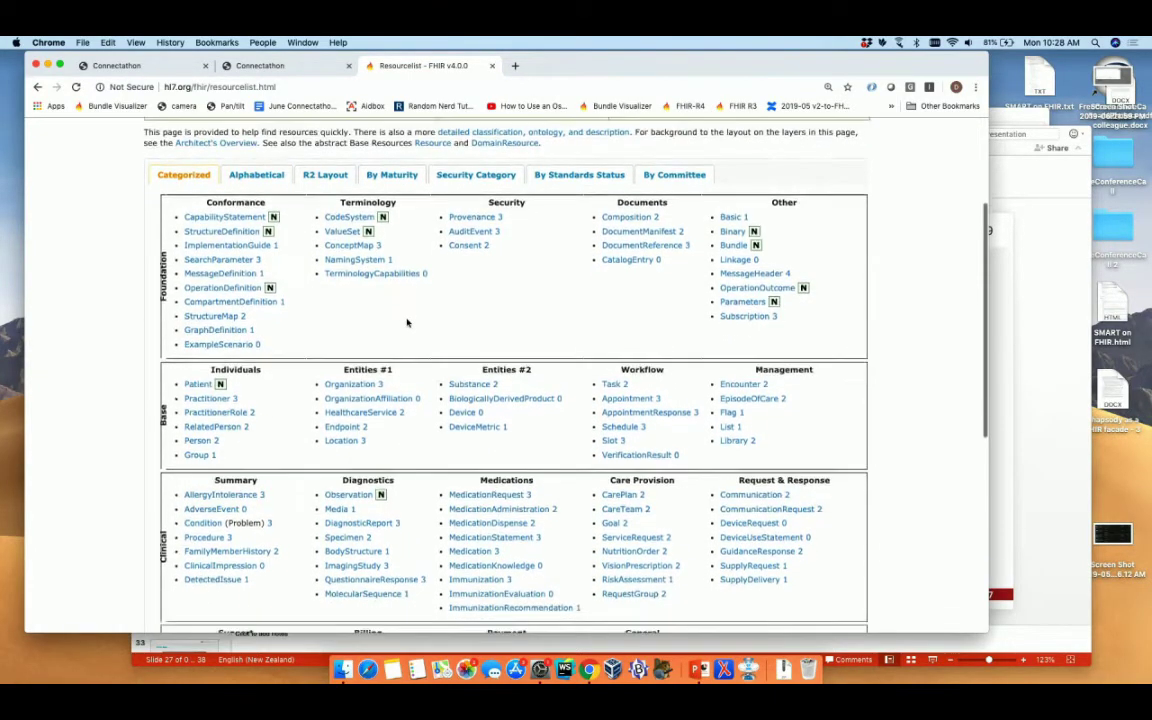
scroll(407, 322, "up", 1)
left_click(257, 184)
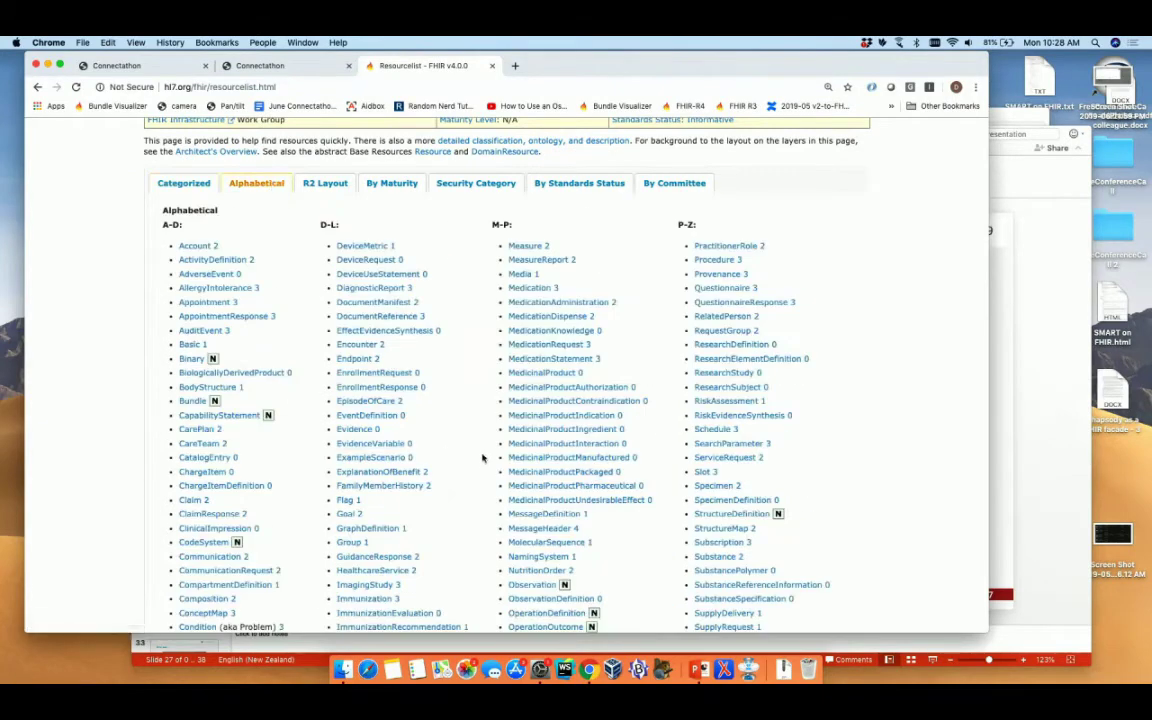
- Open the List resource's page from the alphabetical index, review its scope and usage, and return to the index
scroll(425, 488, "down", 5)
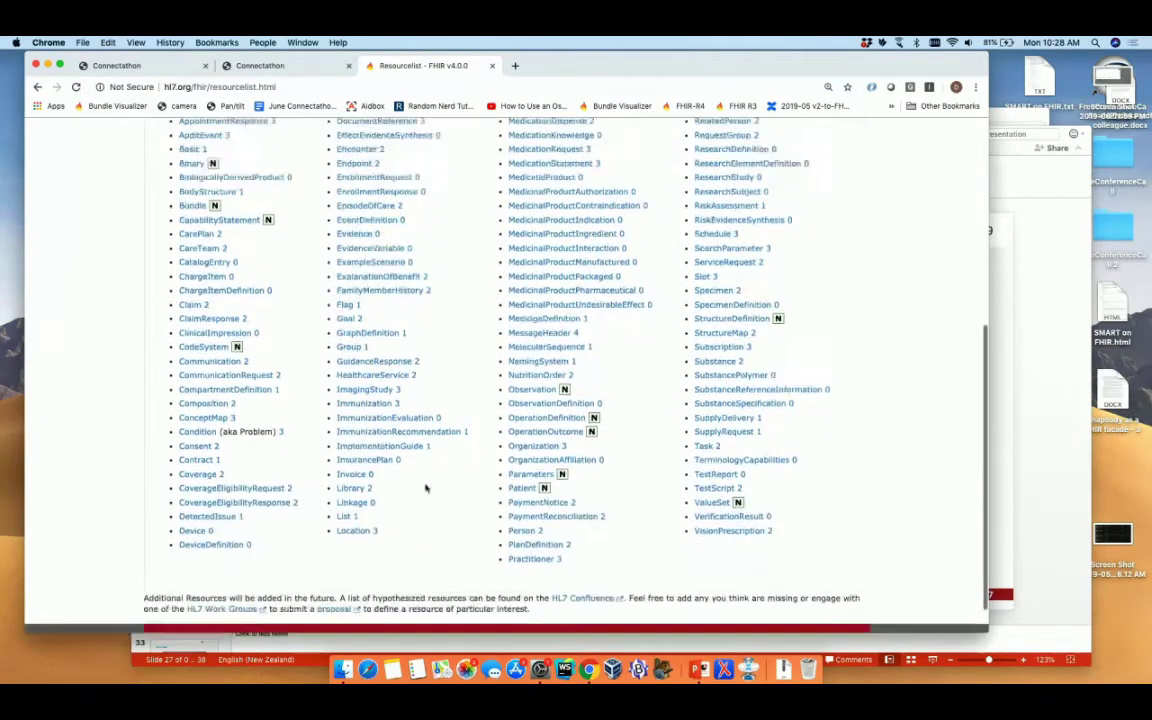
left_click(347, 498)
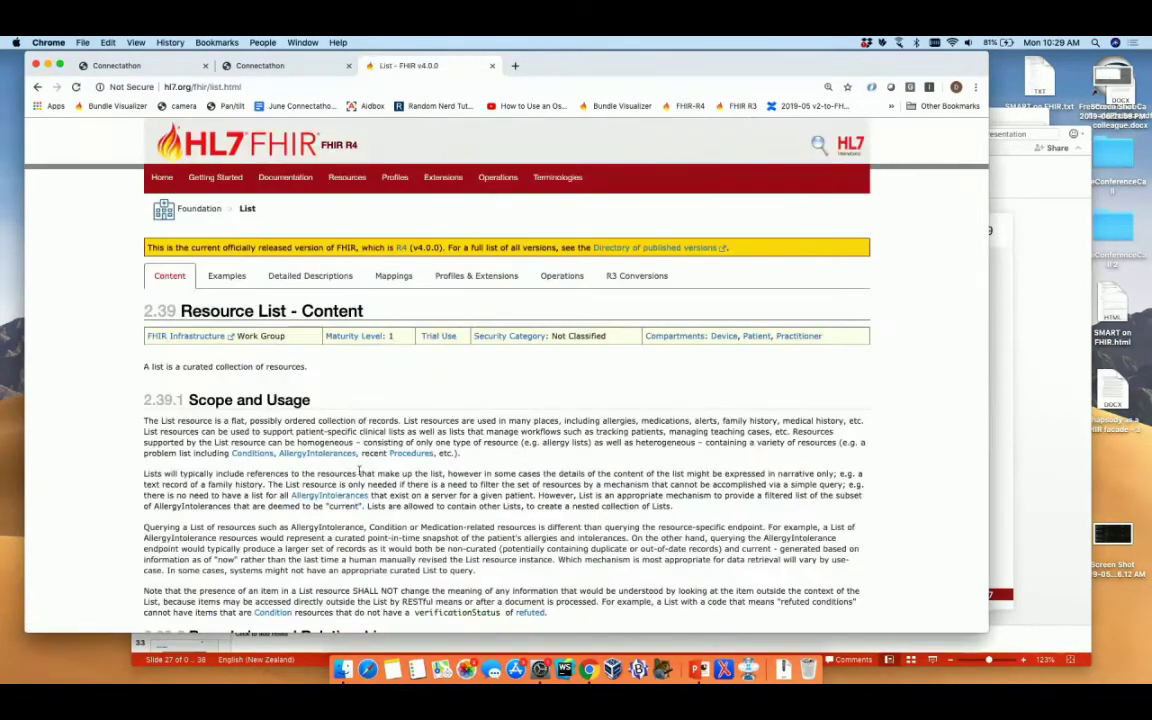
scroll(359, 470, "down", 5)
scroll(406, 275, "up", 2)
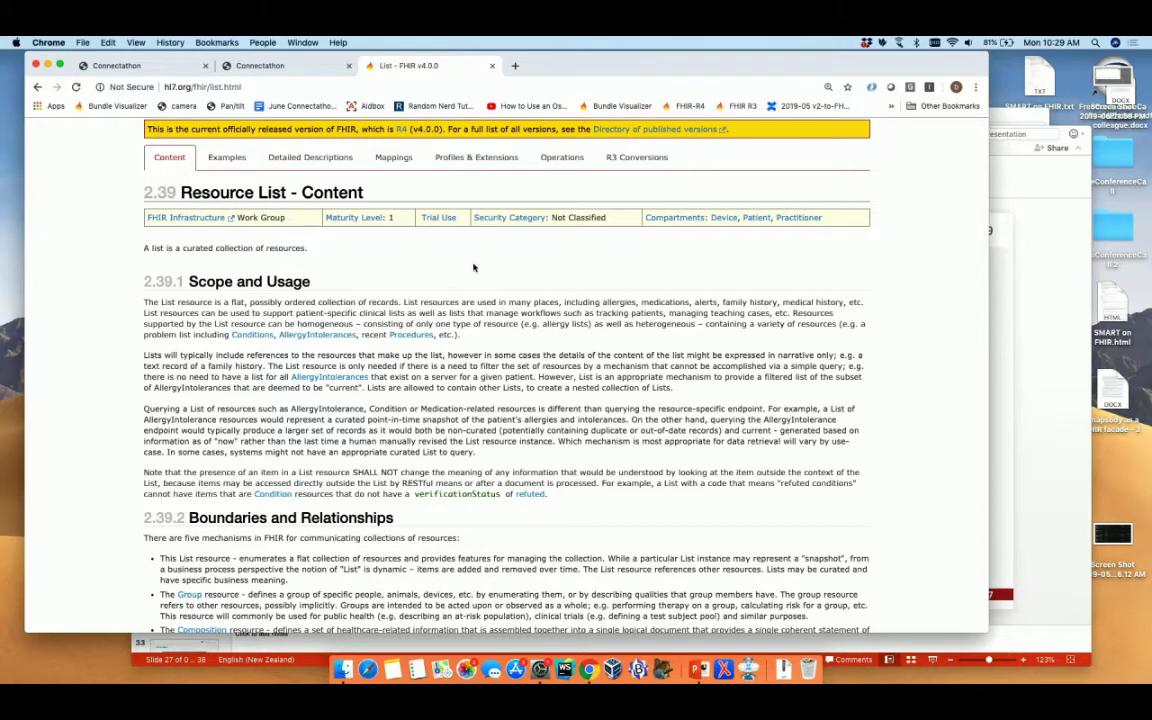
left_click(37, 87)
scroll(321, 298, "up", 5)
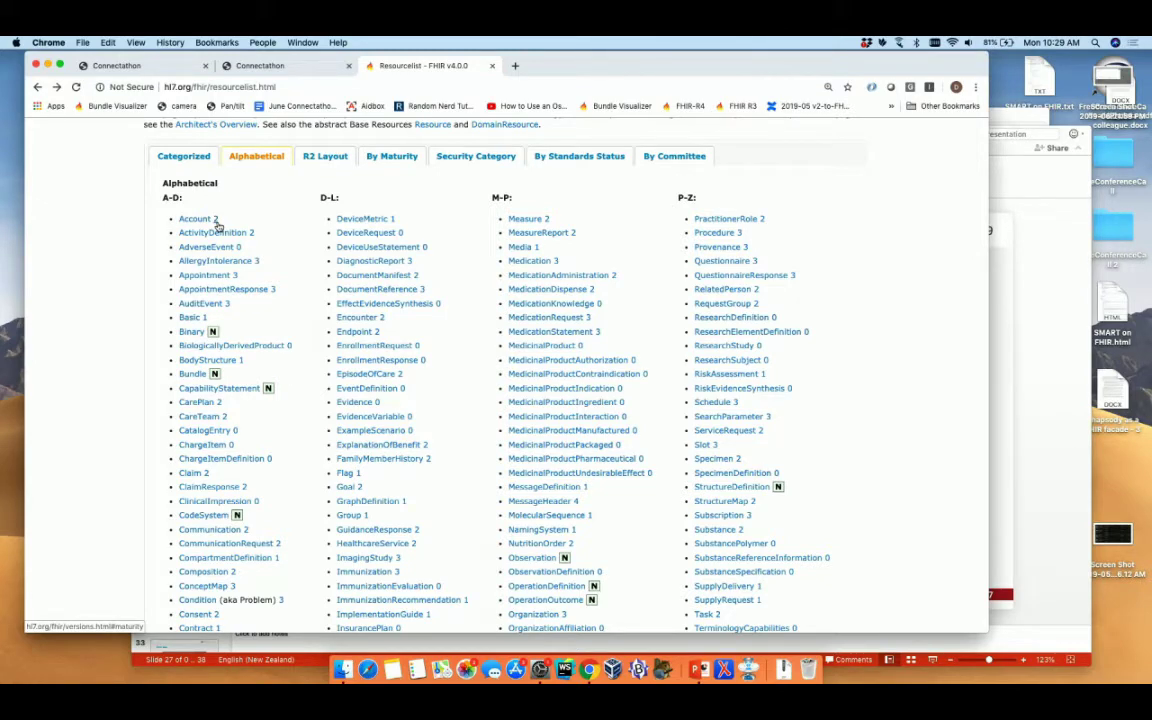
- Switch back to ConMan's Graph Builder and view the full set of core resource types for direct selection without choosing one
left_click(268, 68)
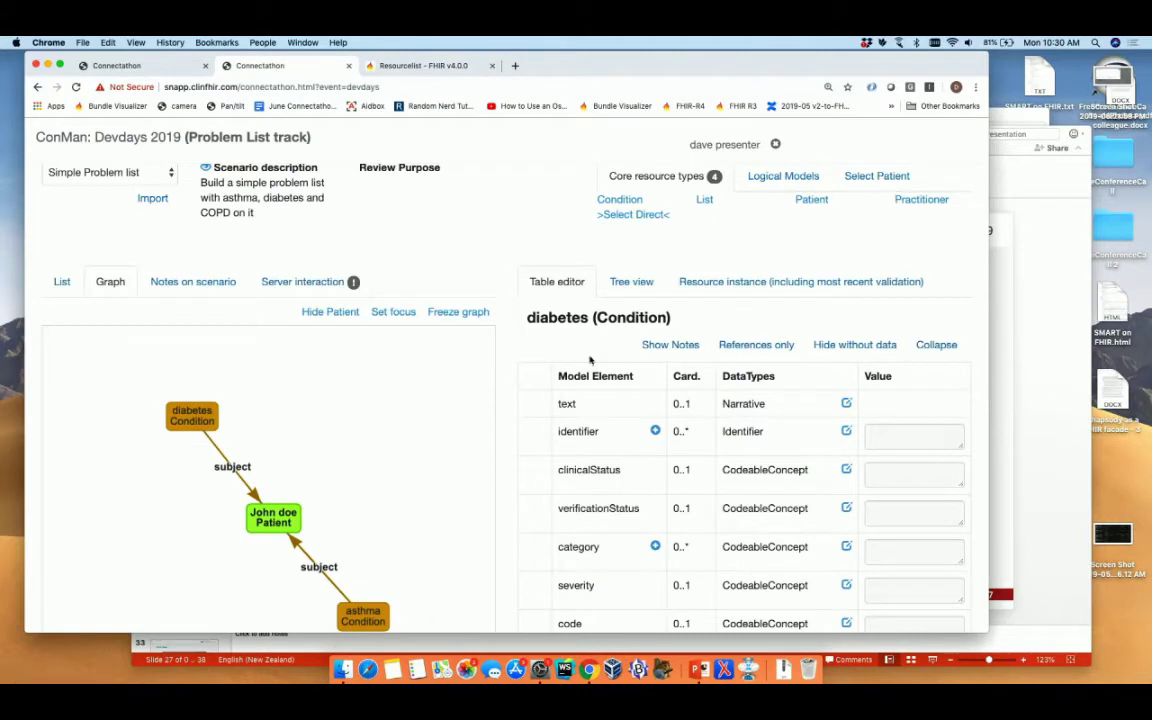
scroll(708, 249, "up", 2)
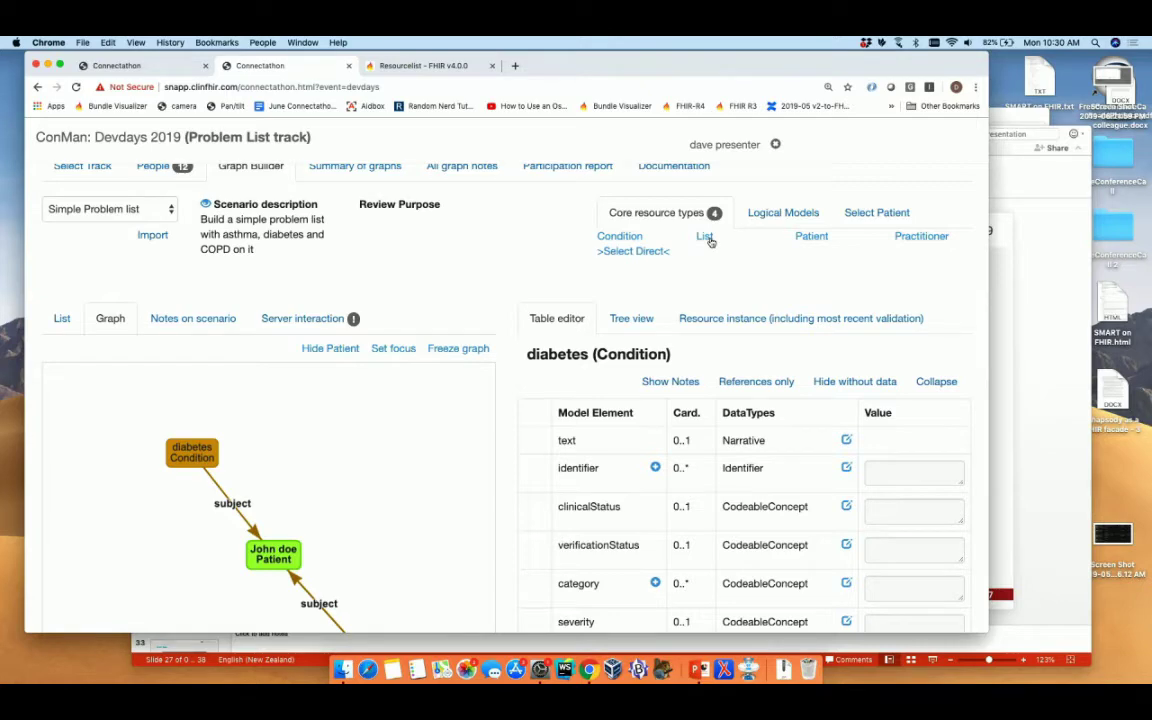
left_click(634, 252)
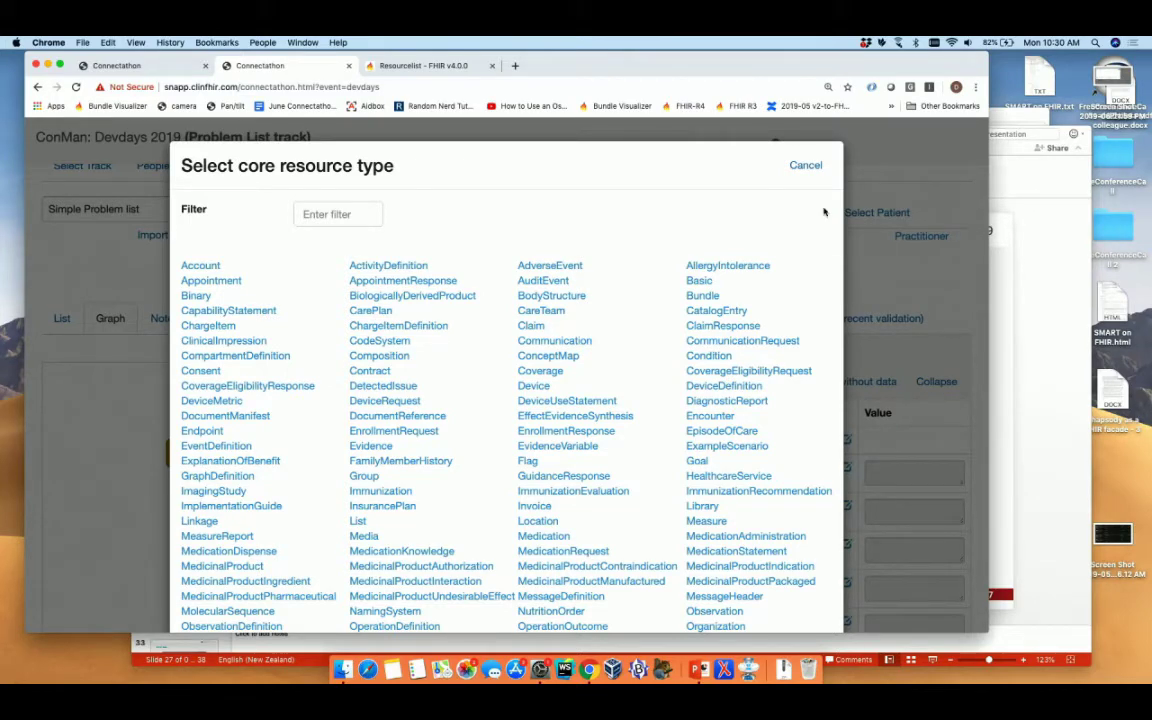
left_click(805, 165)
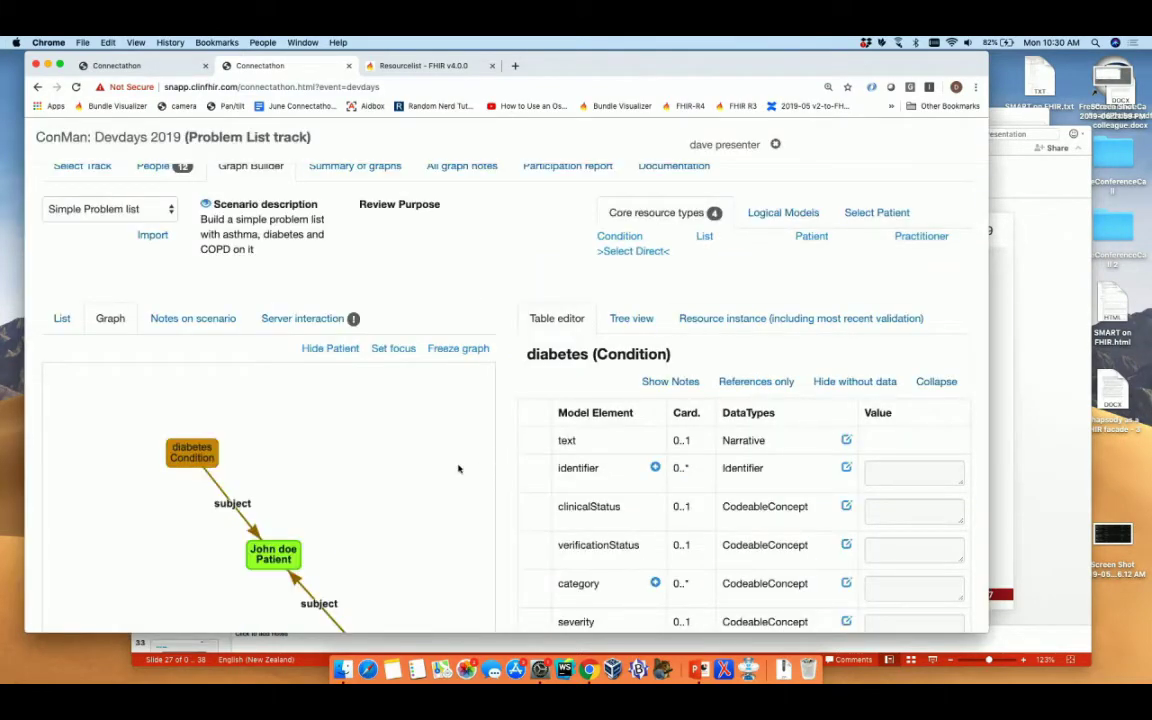
- Add a core List resource to the scenario with the short description problem list
scroll(509, 520, "down", 5)
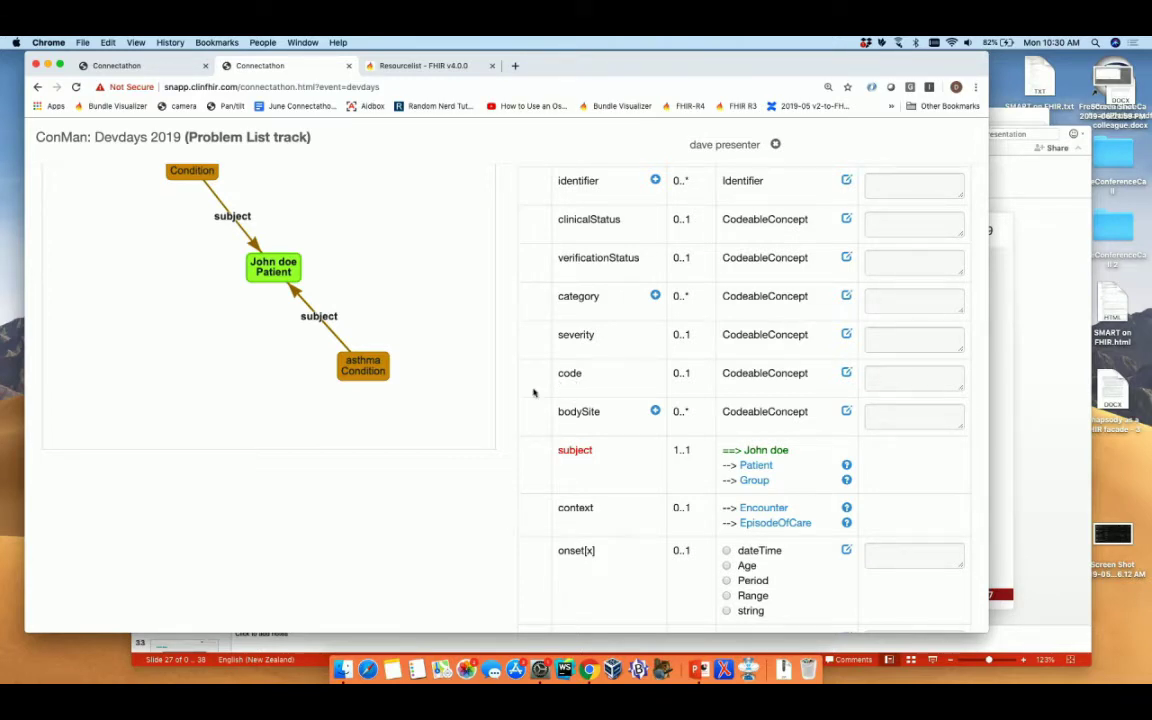
scroll(509, 393, "up", 5)
scroll(509, 393, "up", 3)
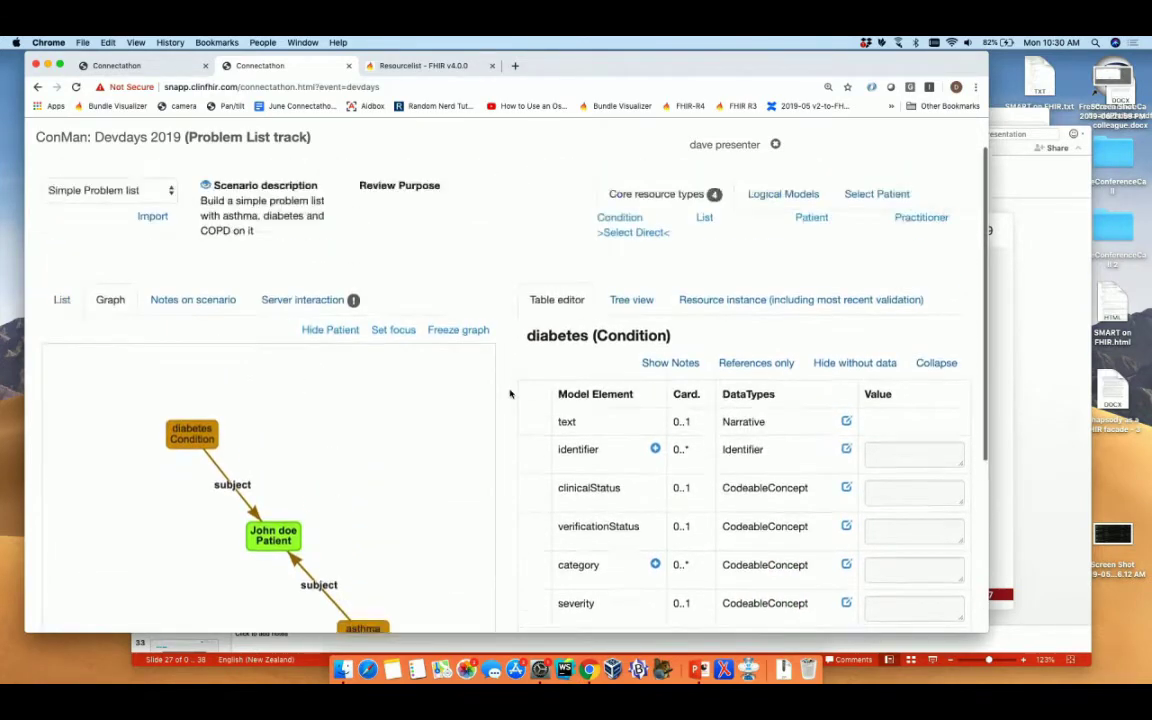
left_click(704, 240)
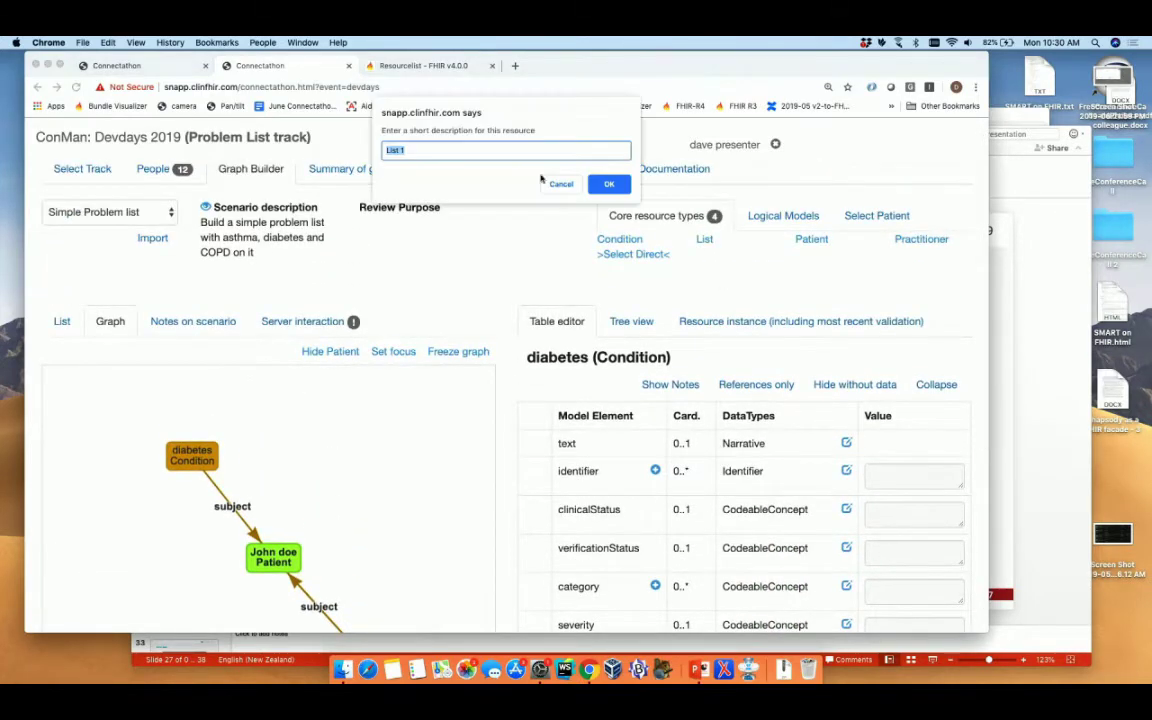
type("problem list")
key("Return")
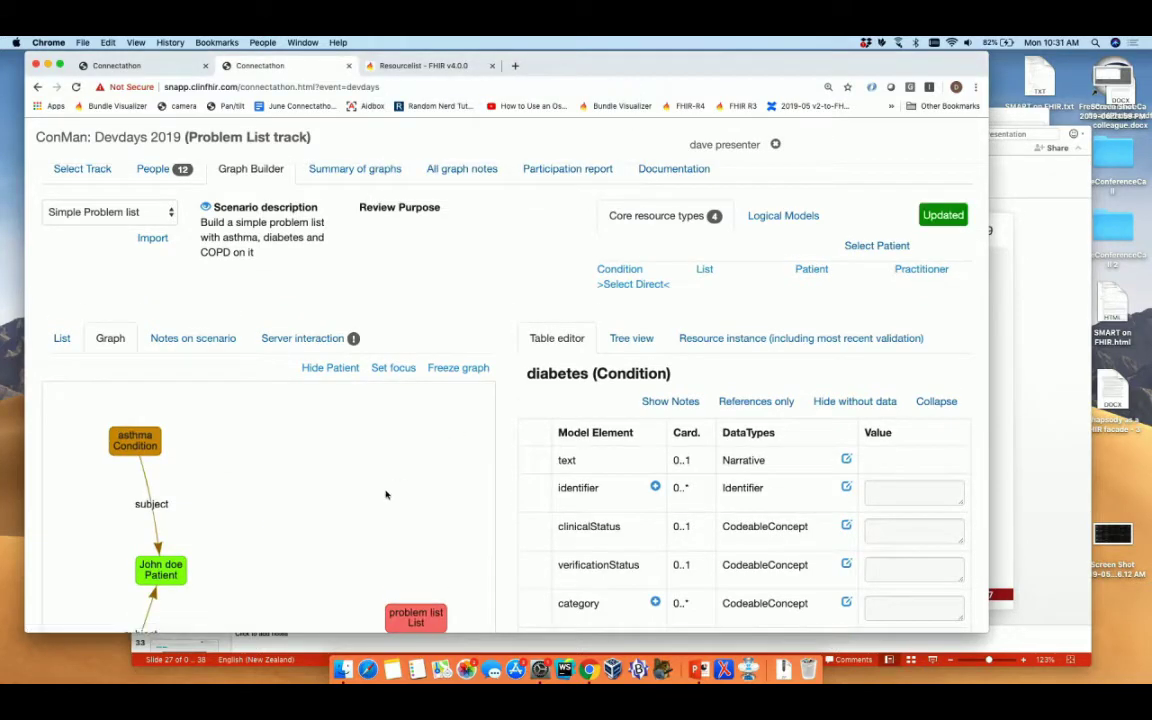
- Open the problem list resource's elements in the table editor and move its node higher in the graph
left_click_drag(399, 591, 384, 506)
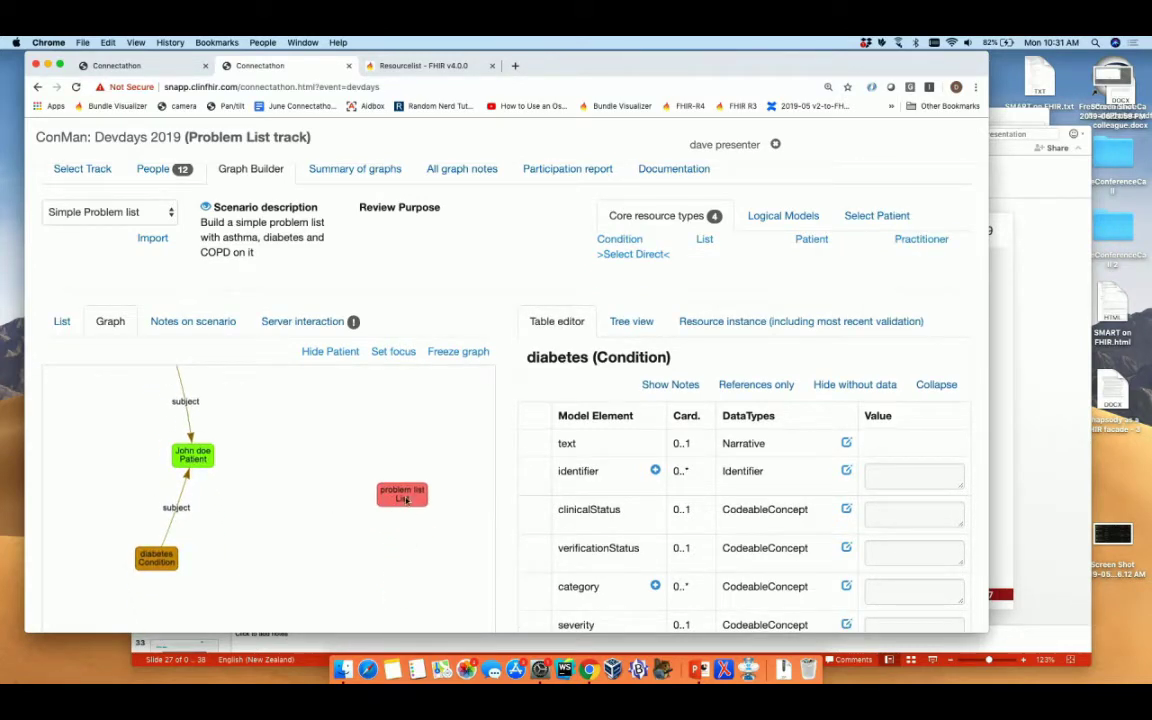
left_click(404, 497)
left_click_drag(405, 499, 398, 446)
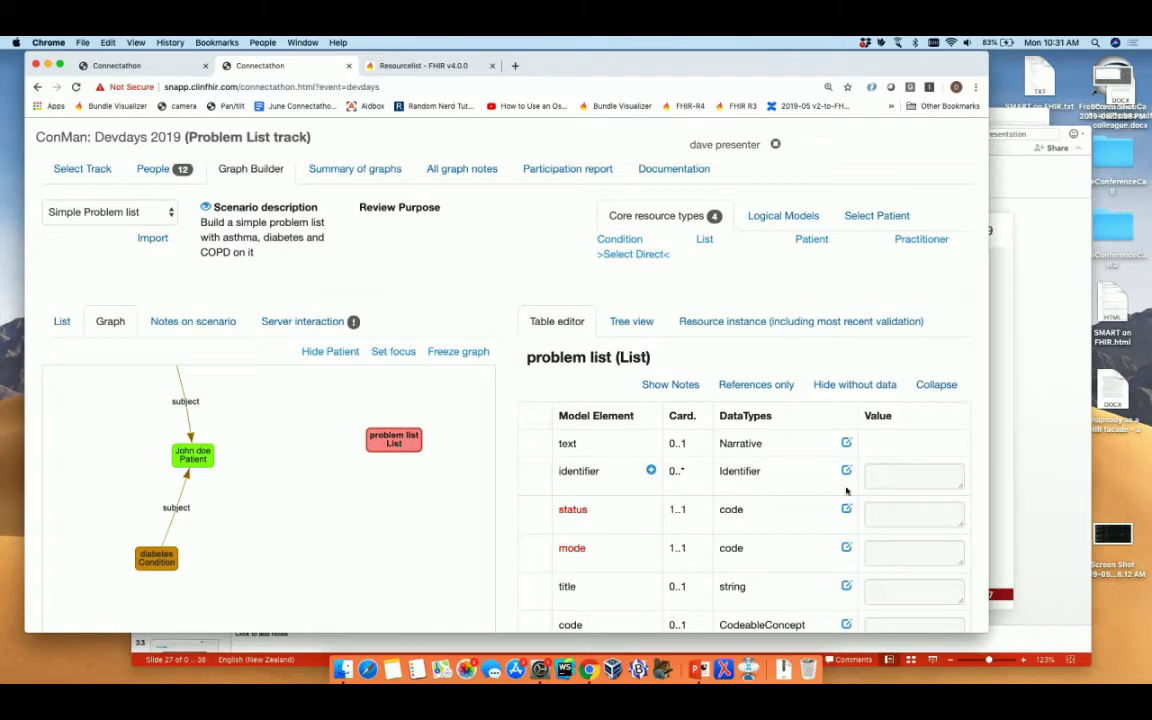
- Link the problem list resource's subject to the existing Patient in the scenario
scroll(512, 497, "down", 5)
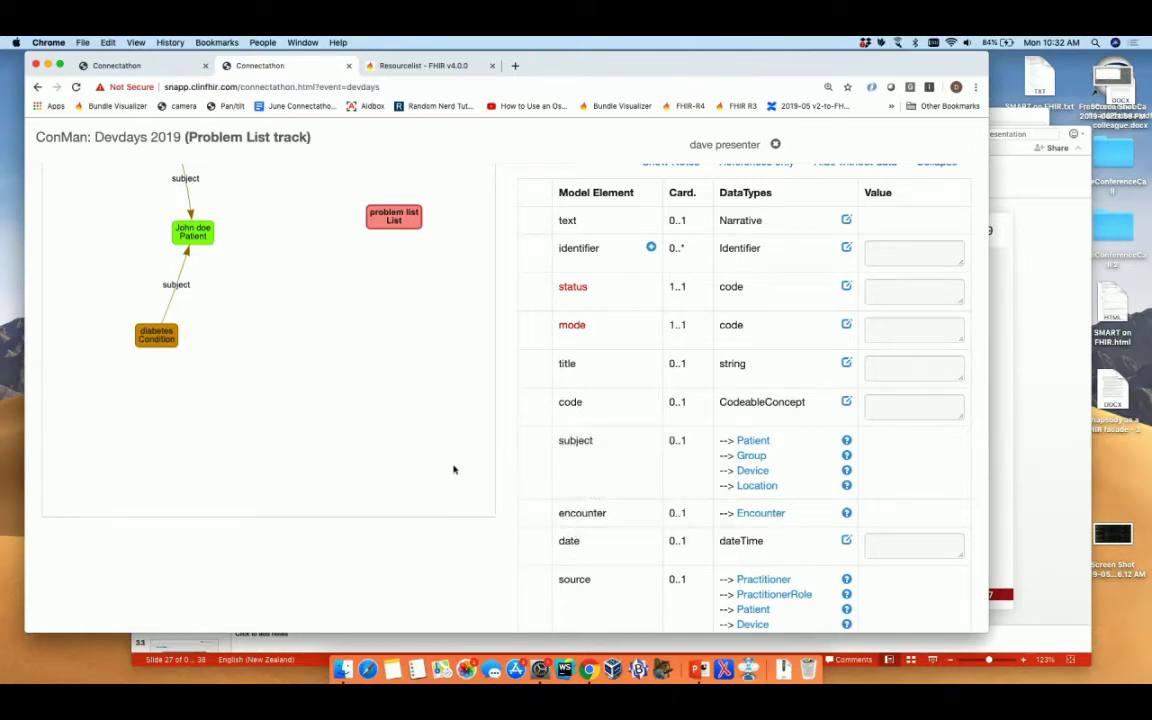
scroll(369, 425, "down", 3)
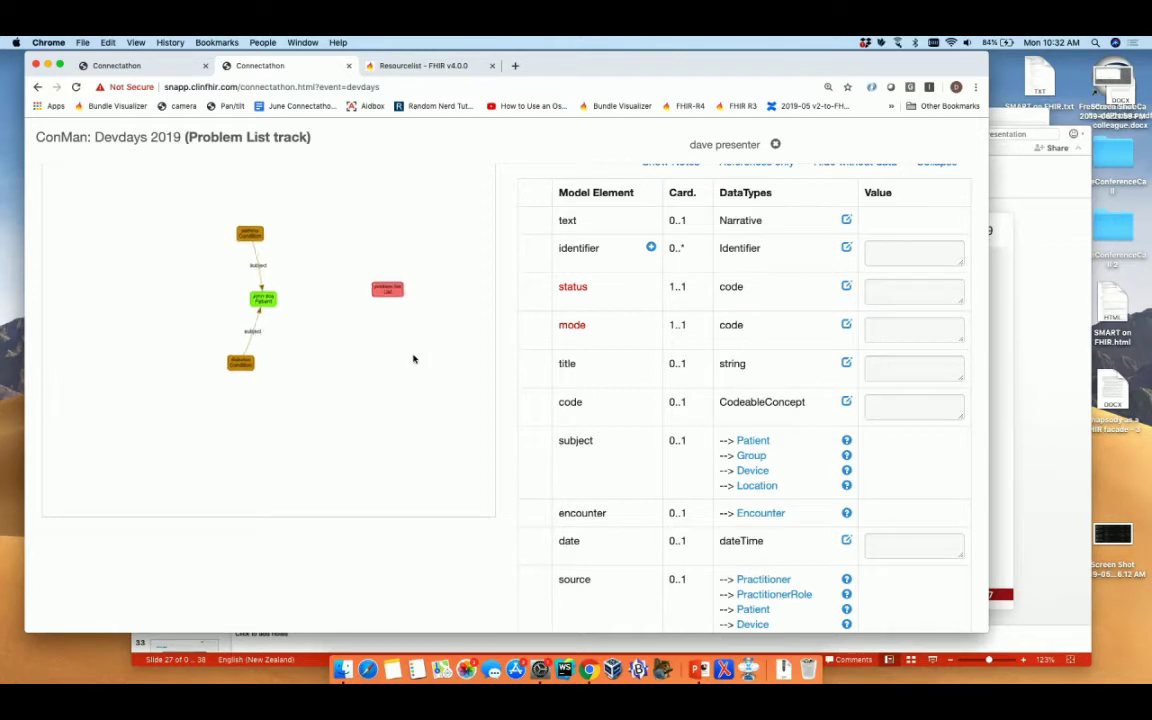
scroll(413, 359, "up", 2)
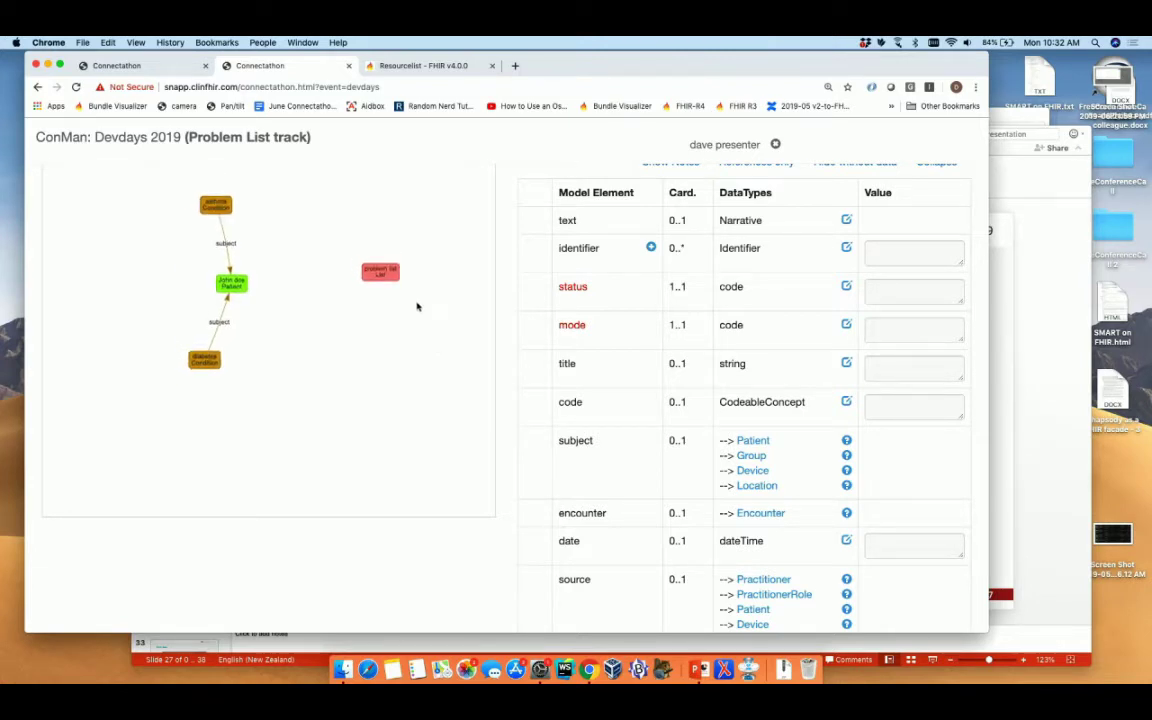
mouse_move(575, 287)
left_click(380, 275)
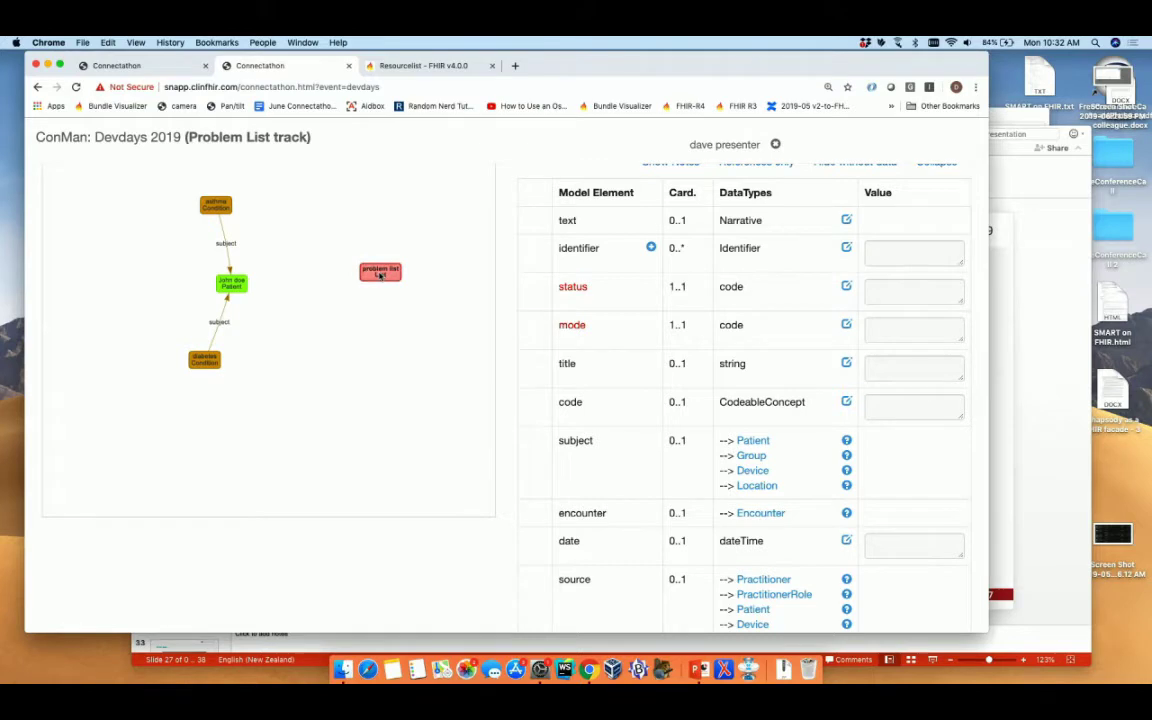
scroll(533, 378, "down", 2)
scroll(533, 378, "down", 1)
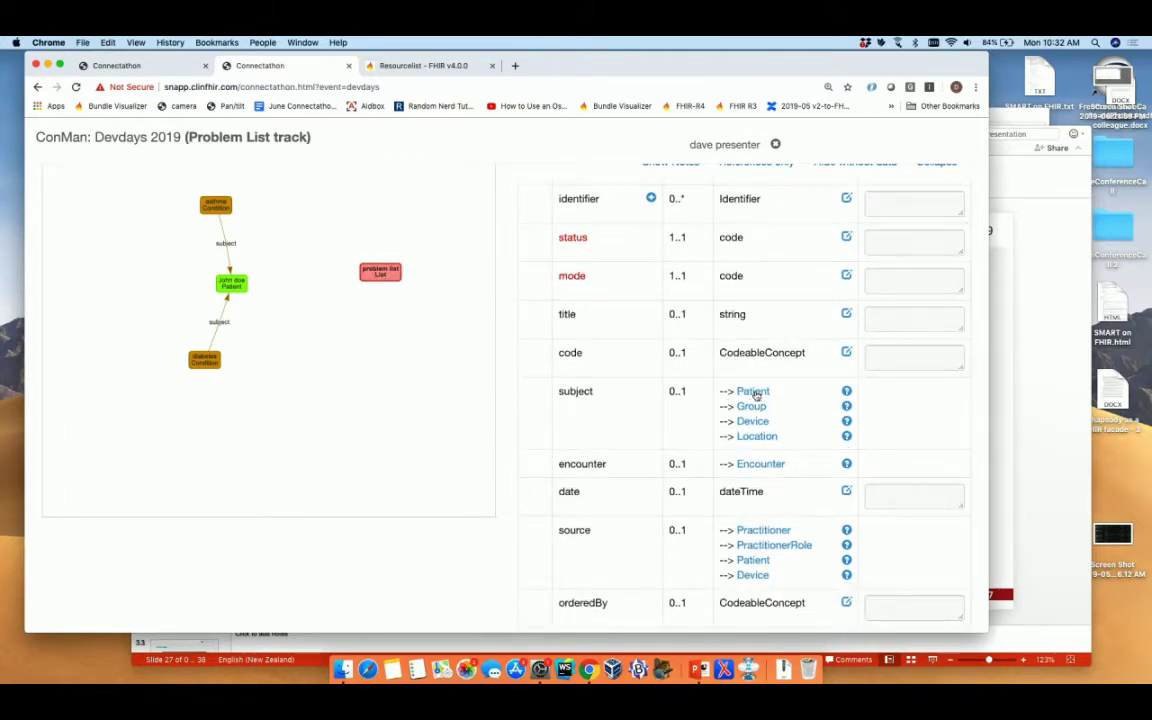
left_click(754, 392)
left_click(683, 308)
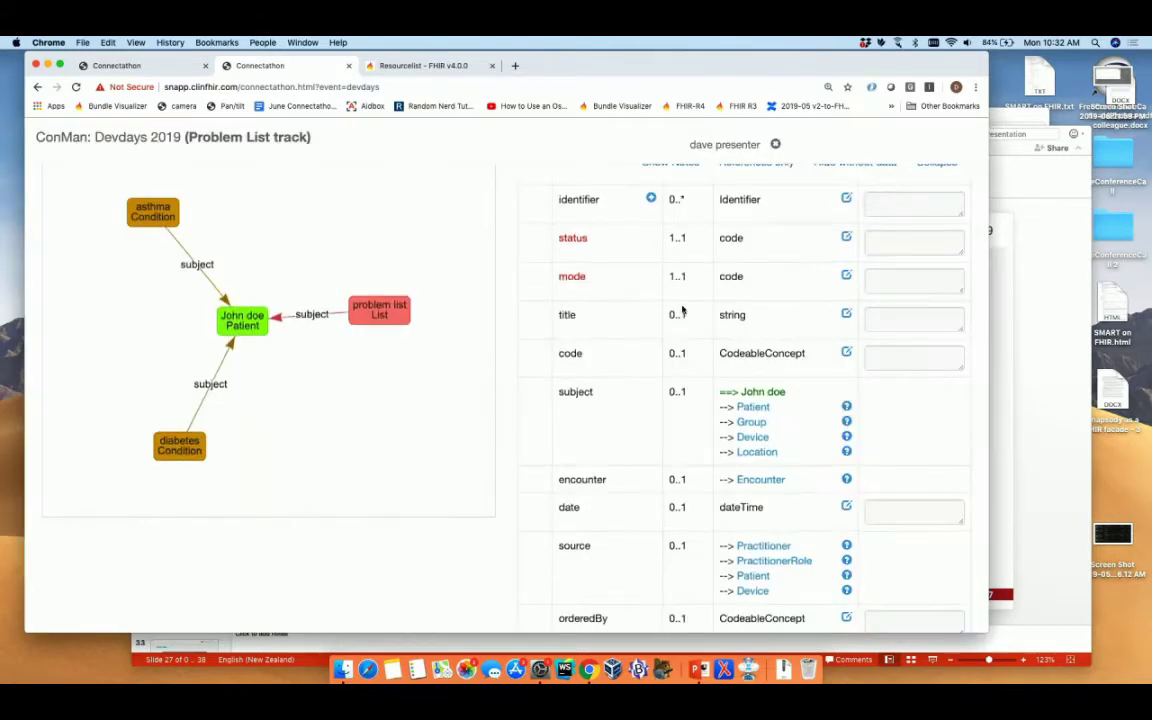
- Open the diabetes Condition in the table editor and look through its elements down to note
left_click(190, 447)
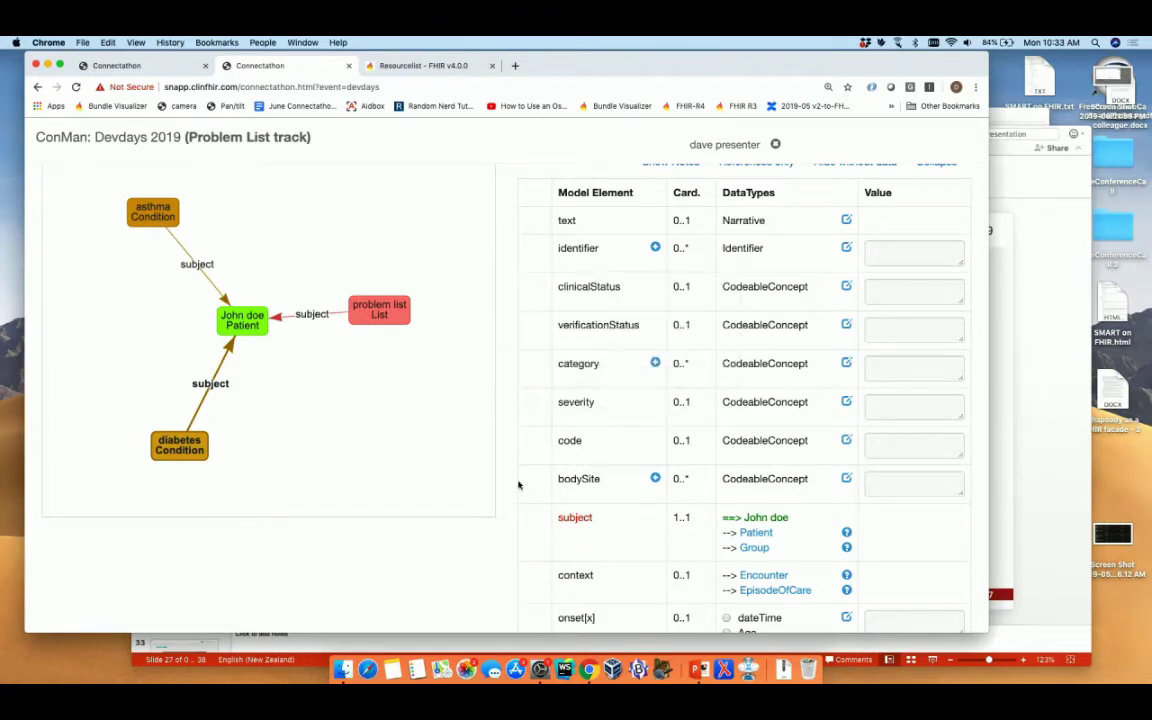
scroll(522, 483, "down", 3)
scroll(518, 485, "down", 5)
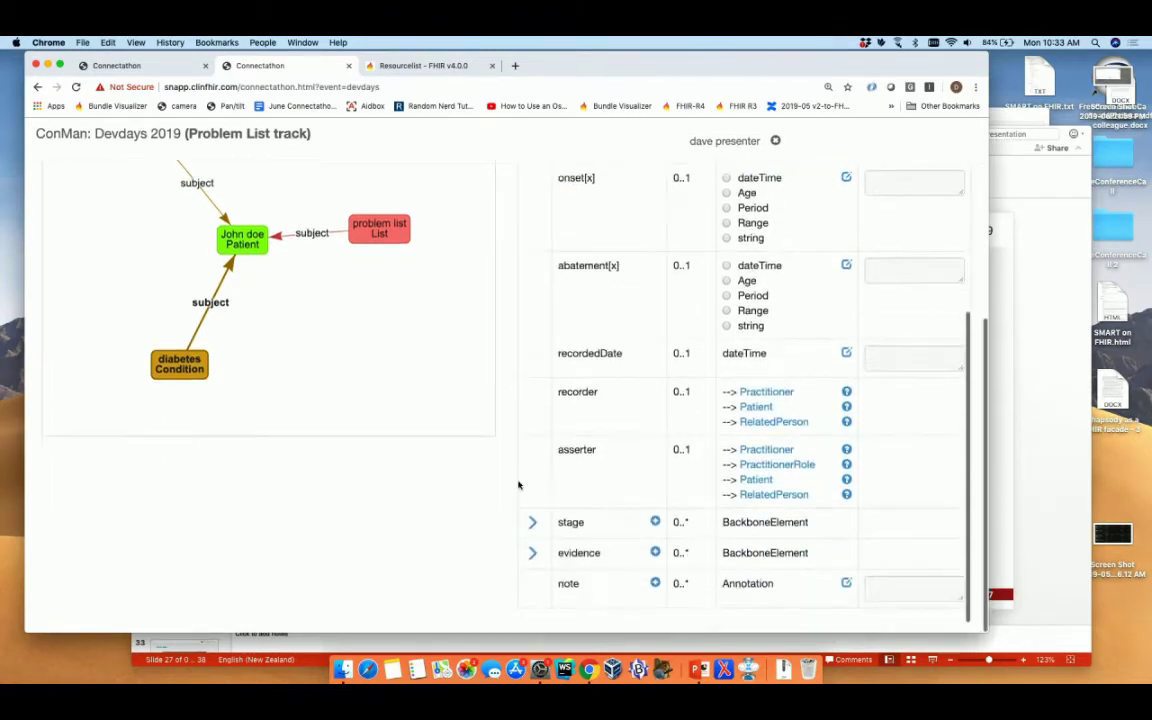
scroll(460, 520, "up", 3)
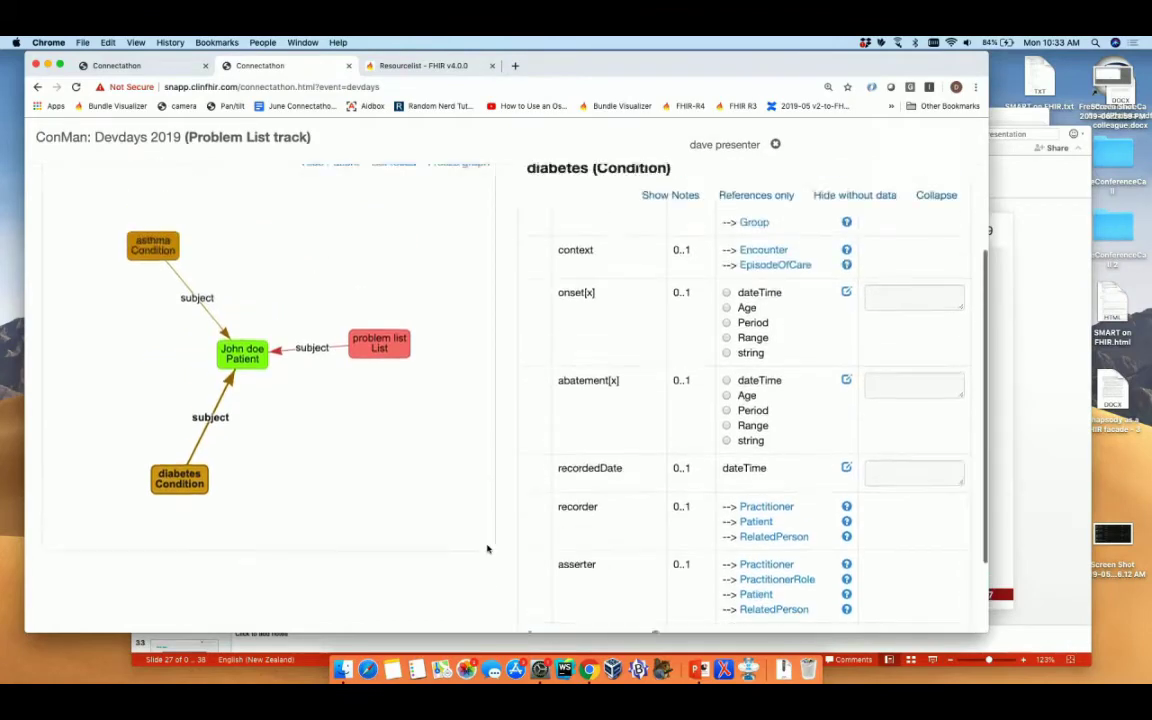
- Reopen the problem list resource, expand its entry element and link entry.item to the asthma Condition
left_click(352, 350)
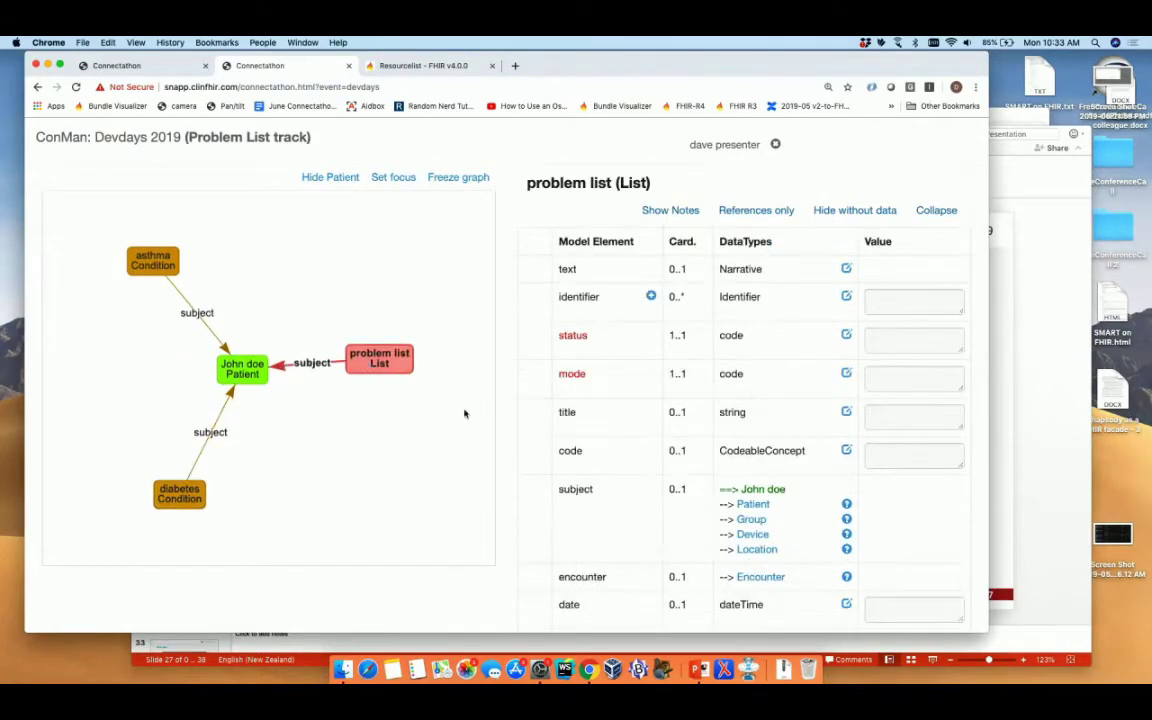
scroll(480, 490, "down", 2)
scroll(502, 509, "down", 2)
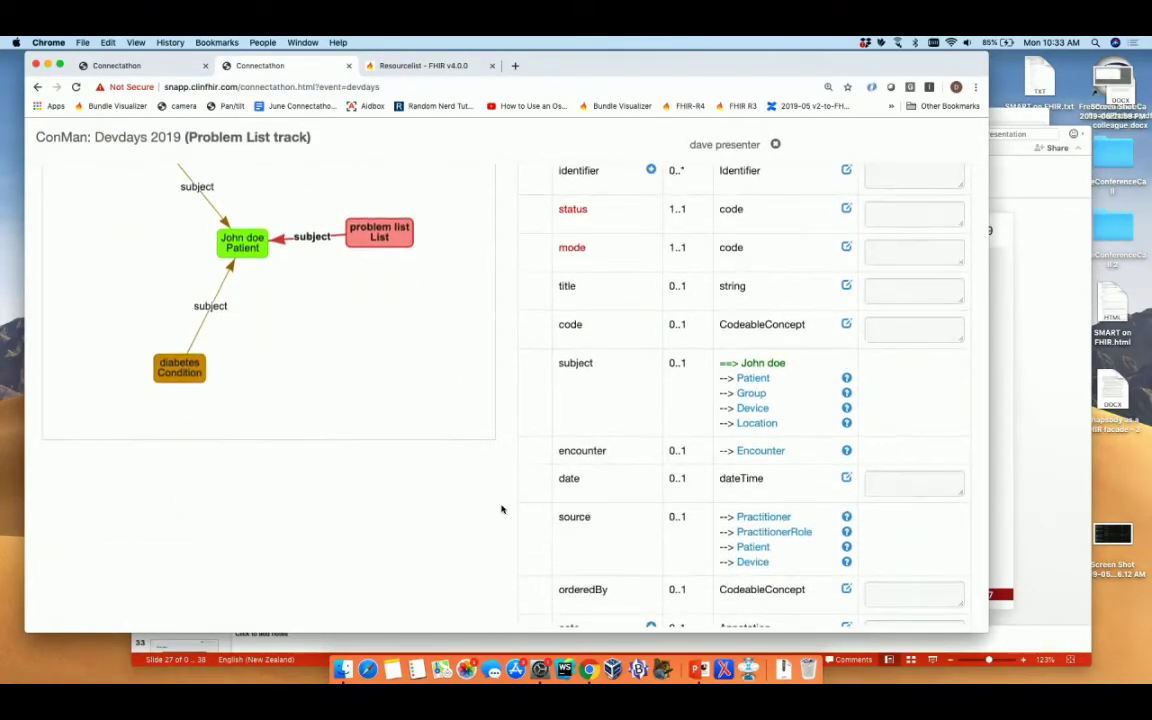
scroll(533, 495, "down", 3)
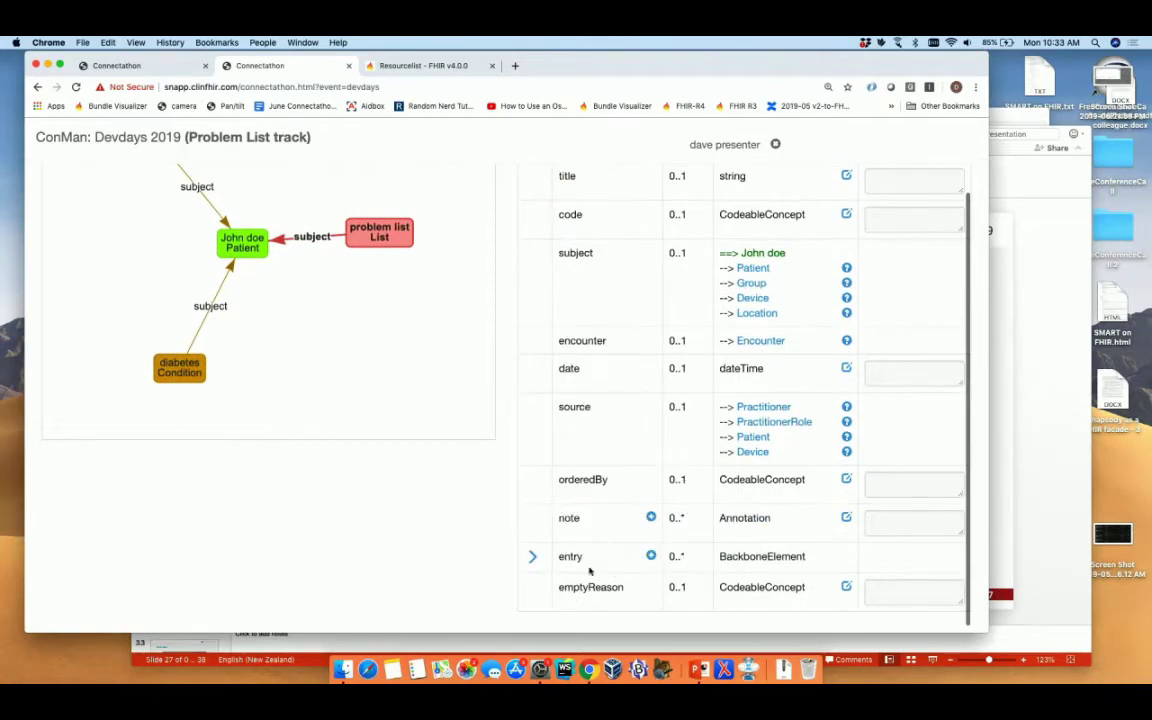
left_click(533, 558)
scroll(548, 585, "down", 3)
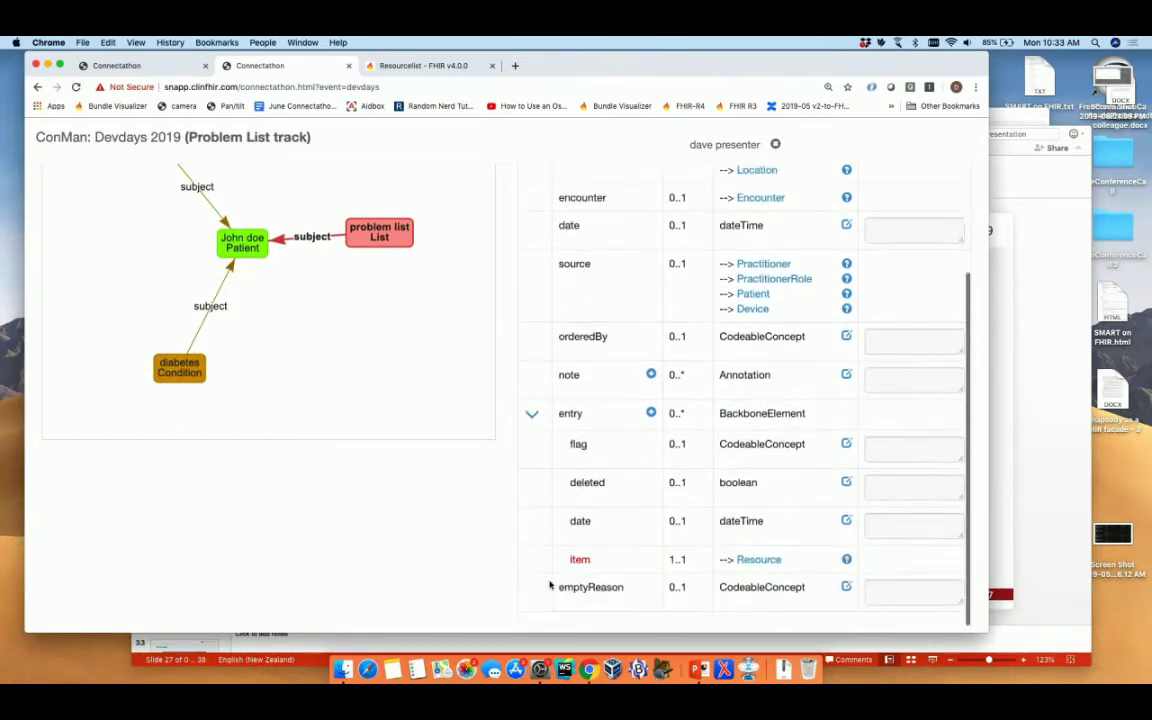
left_click(757, 562)
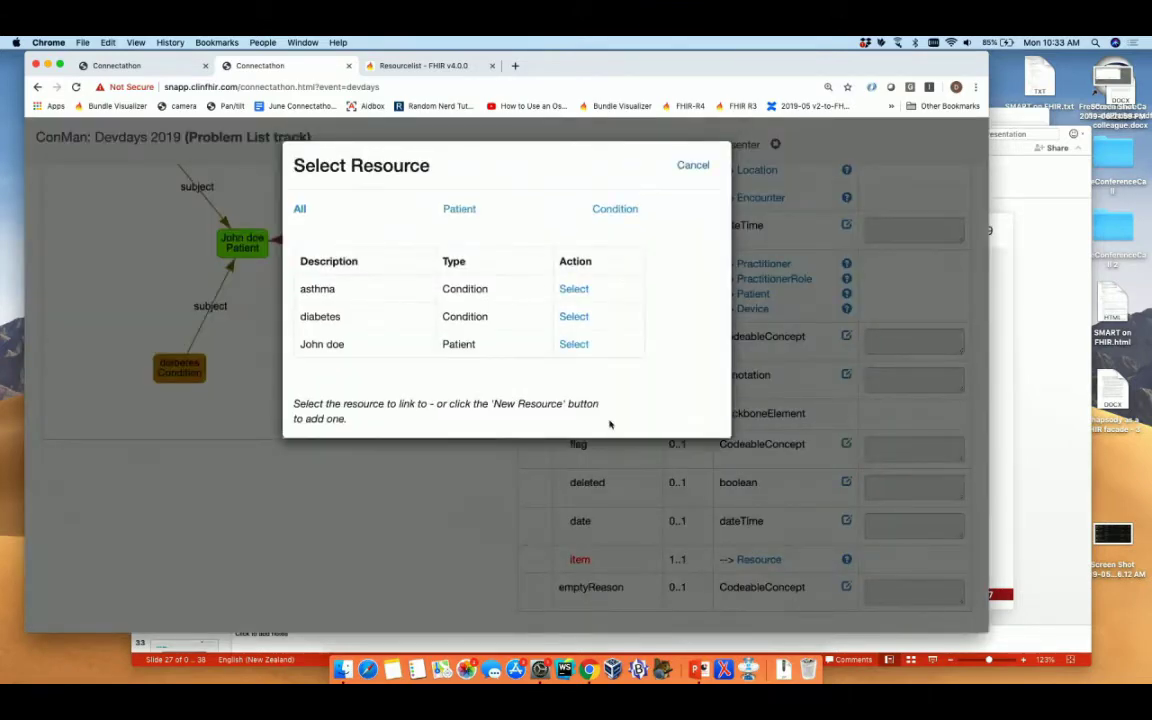
left_click(576, 289)
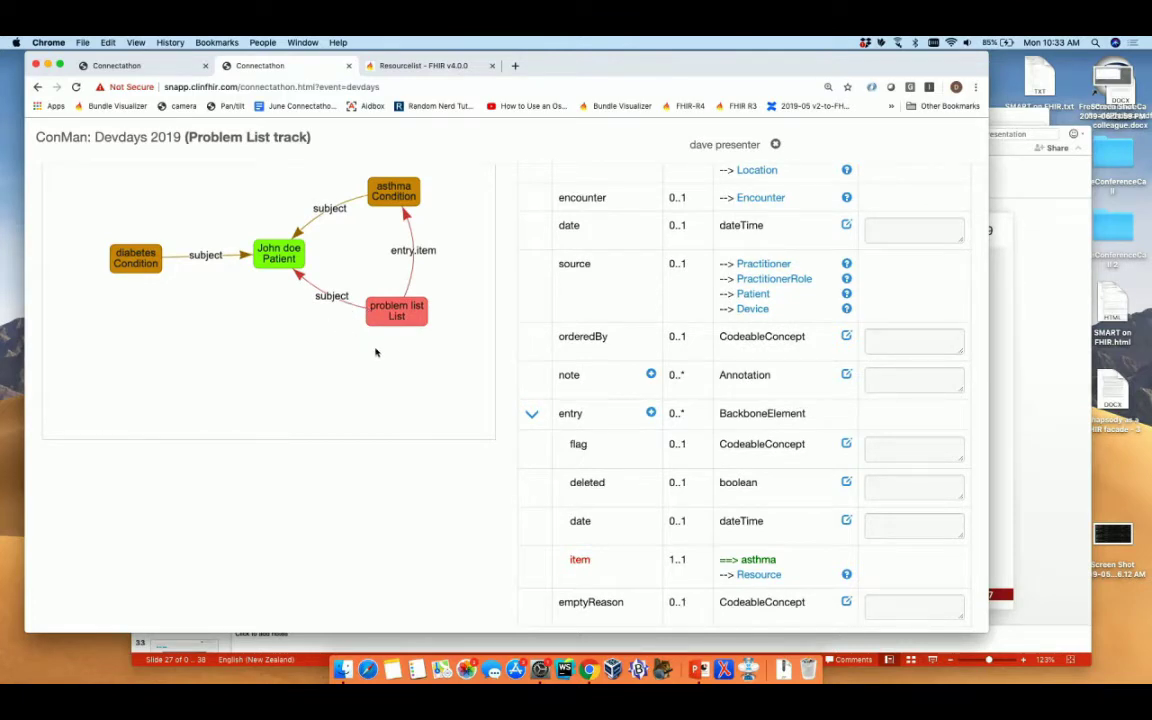
- Show the scenario's resources and their references as a list instead of a graph
scroll(505, 372, "up", 2)
scroll(505, 372, "up", 3)
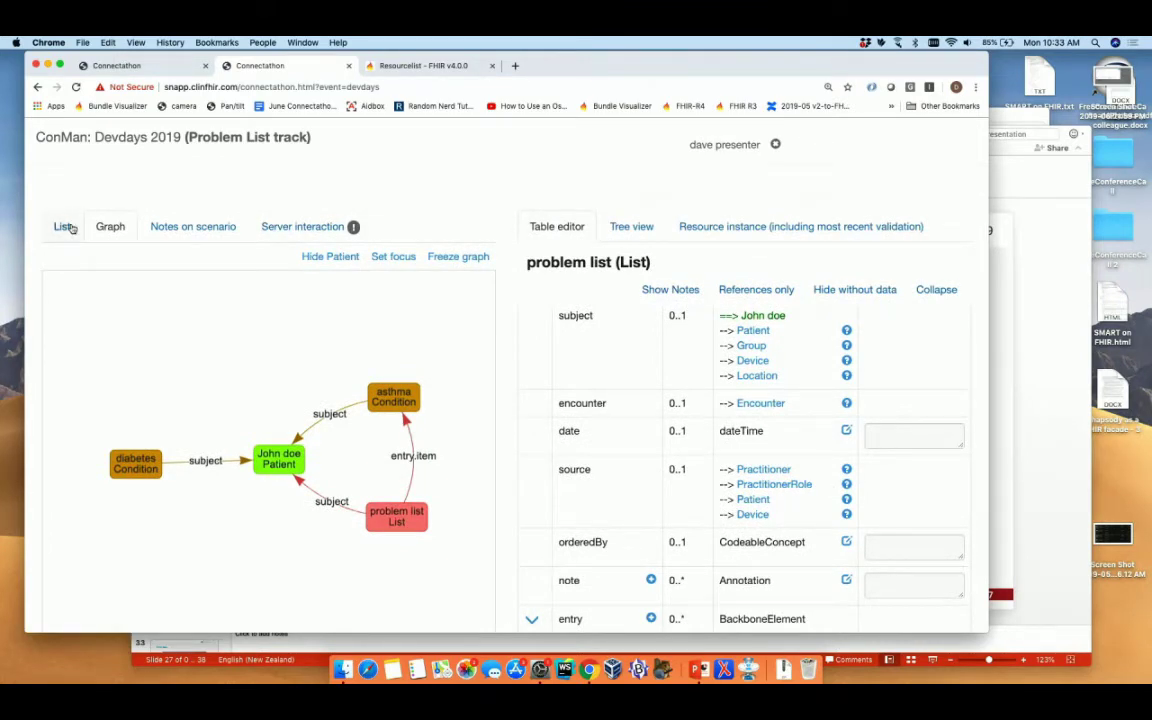
left_click(66, 227)
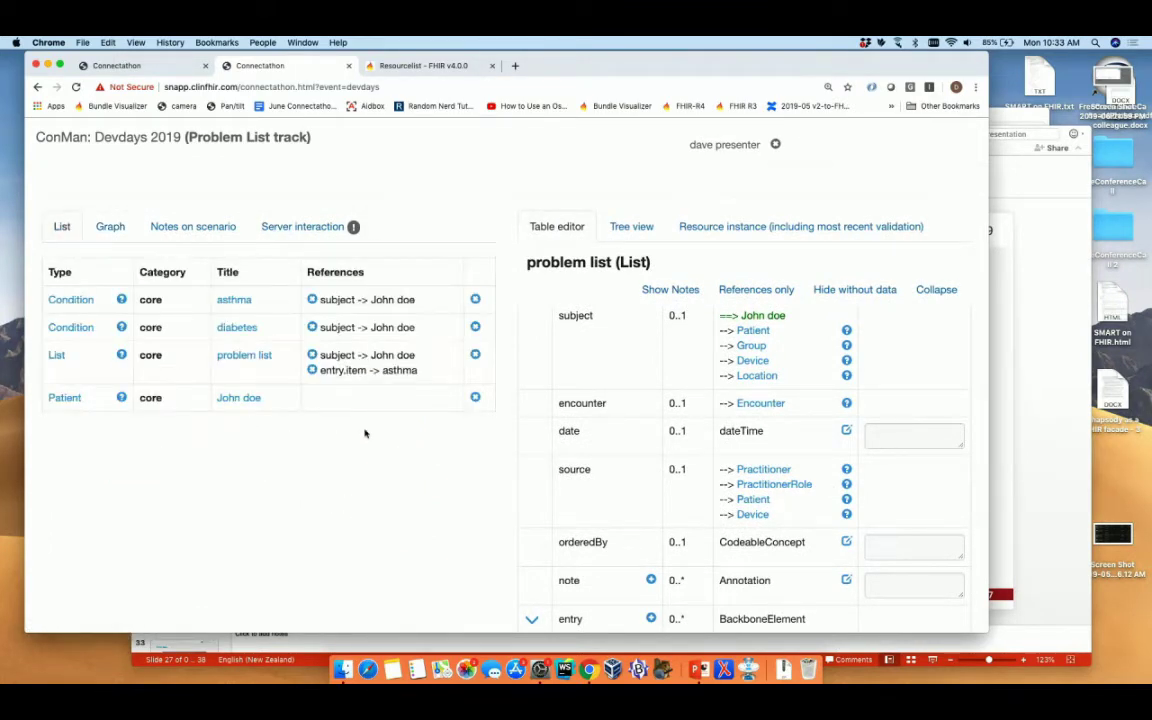
- Open the FHIR specification page for the List resource and examine the entry and item elements in its structure
left_click(121, 356)
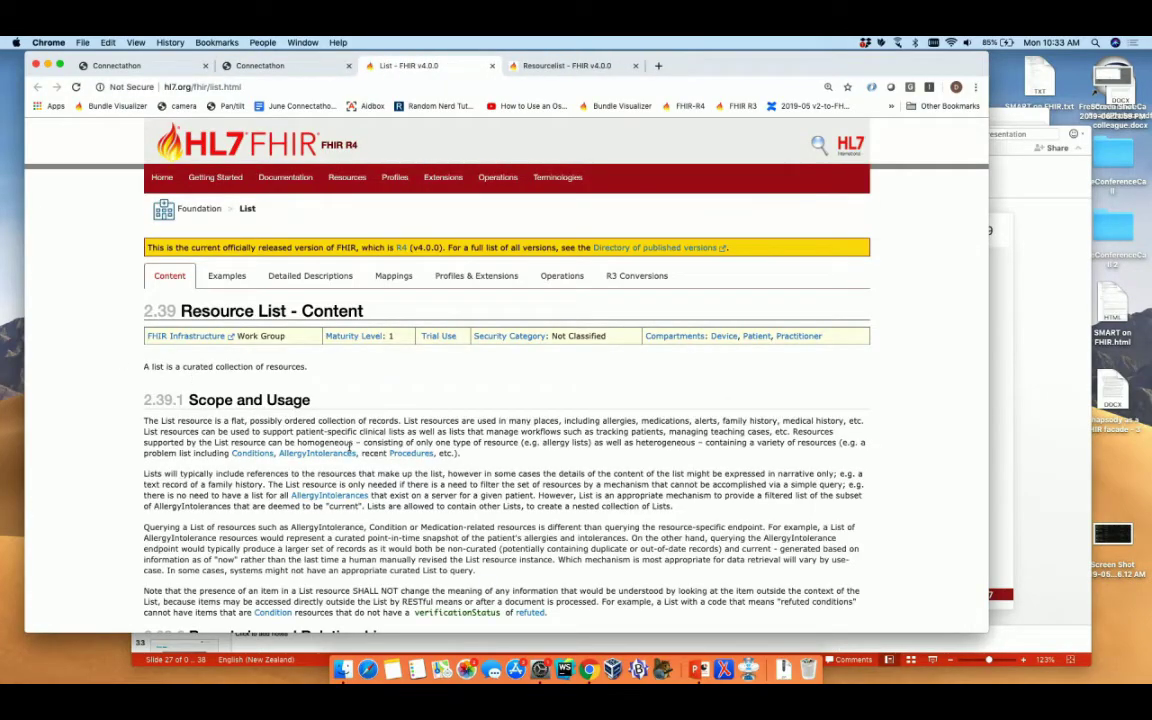
scroll(349, 446, "down", 15)
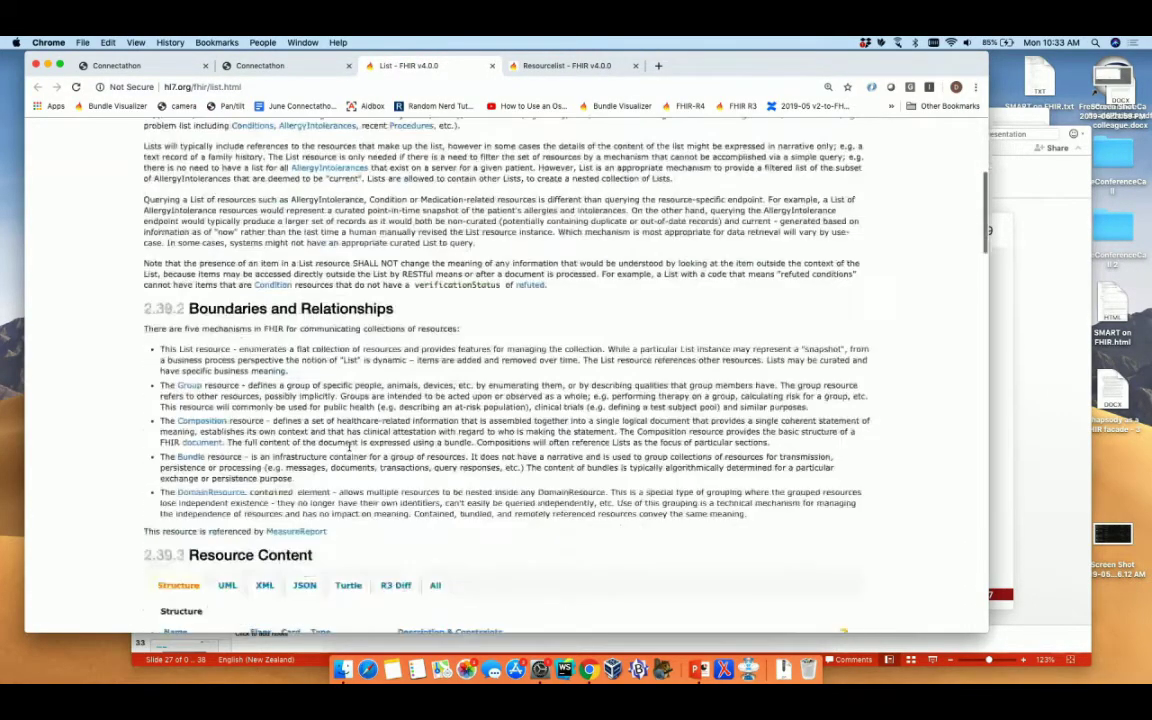
scroll(349, 450, "up", 2)
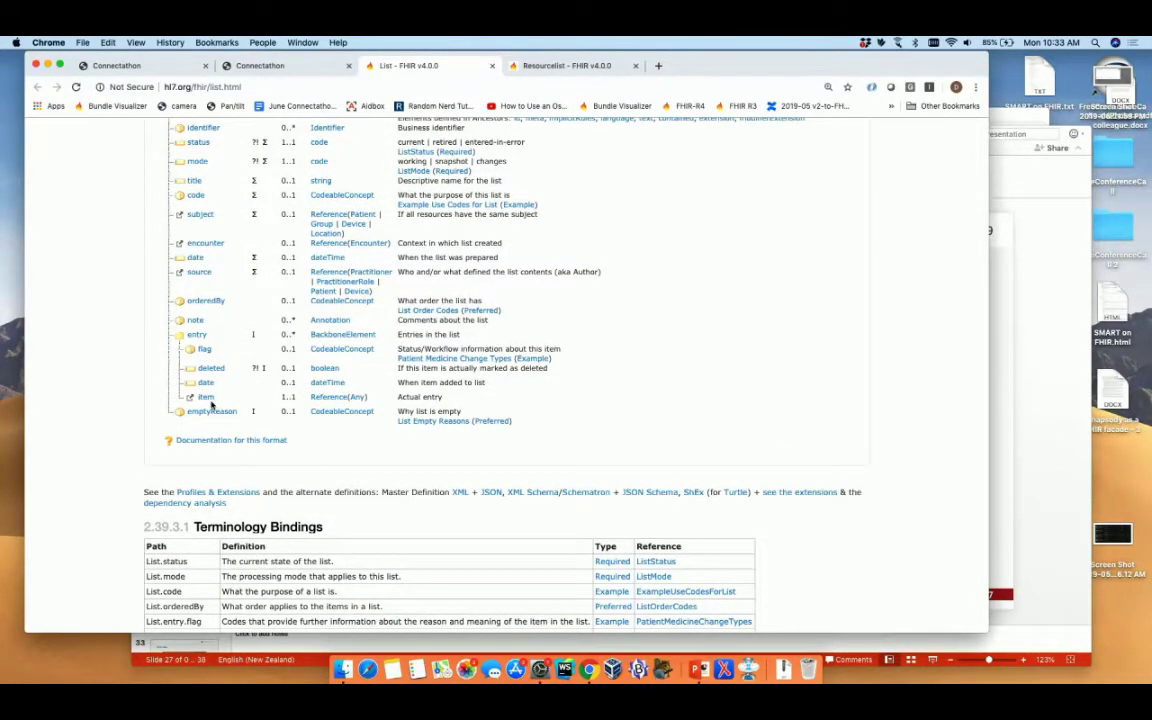
scroll(211, 404, "up", 3)
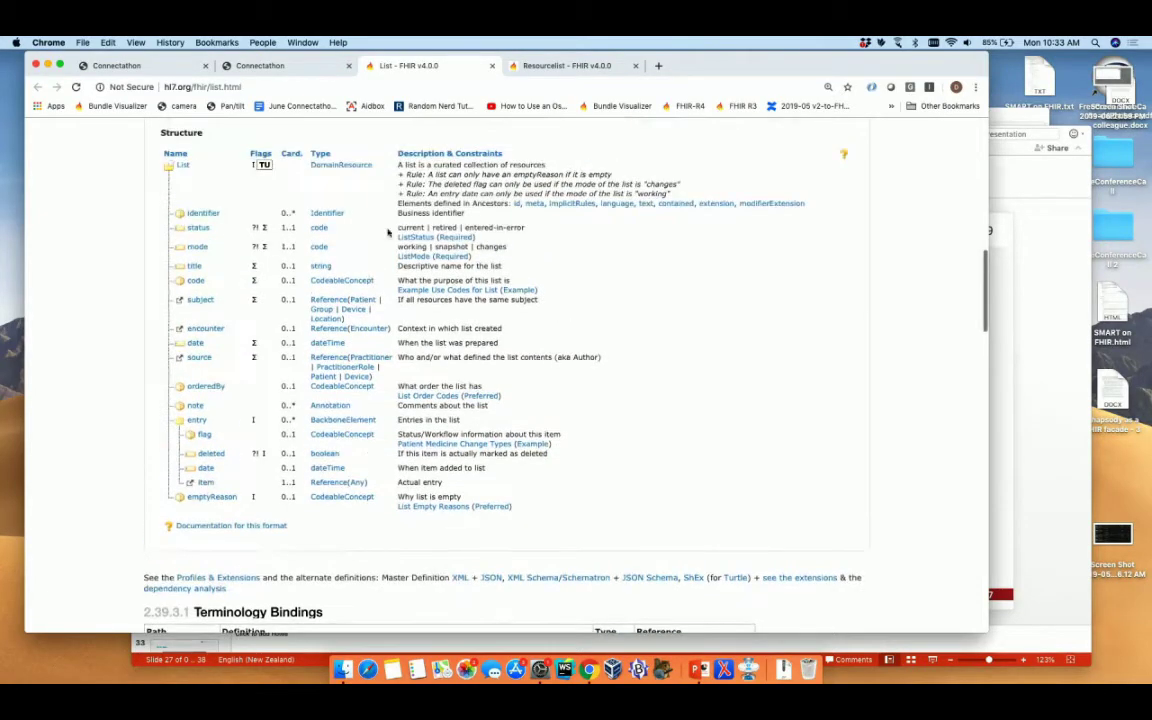
- Return to ConMan's graph of the scenario, and go back to the List specification to check the entry element's cardinality
left_click(271, 67)
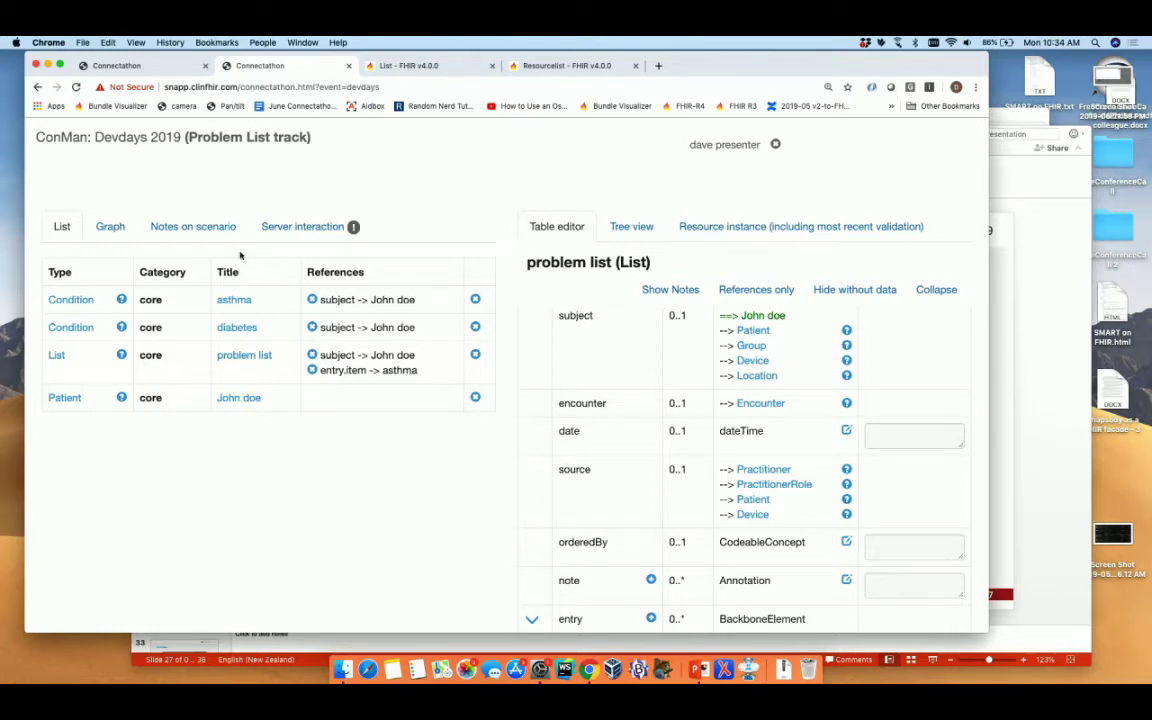
left_click(112, 226)
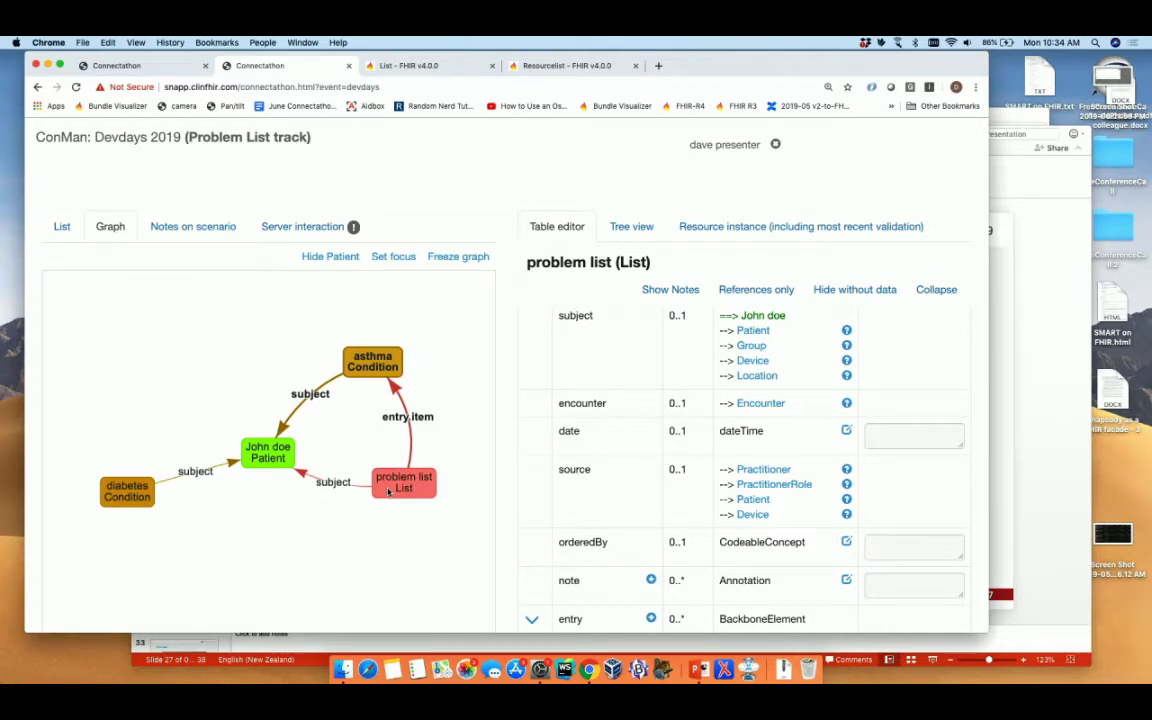
left_click(418, 68)
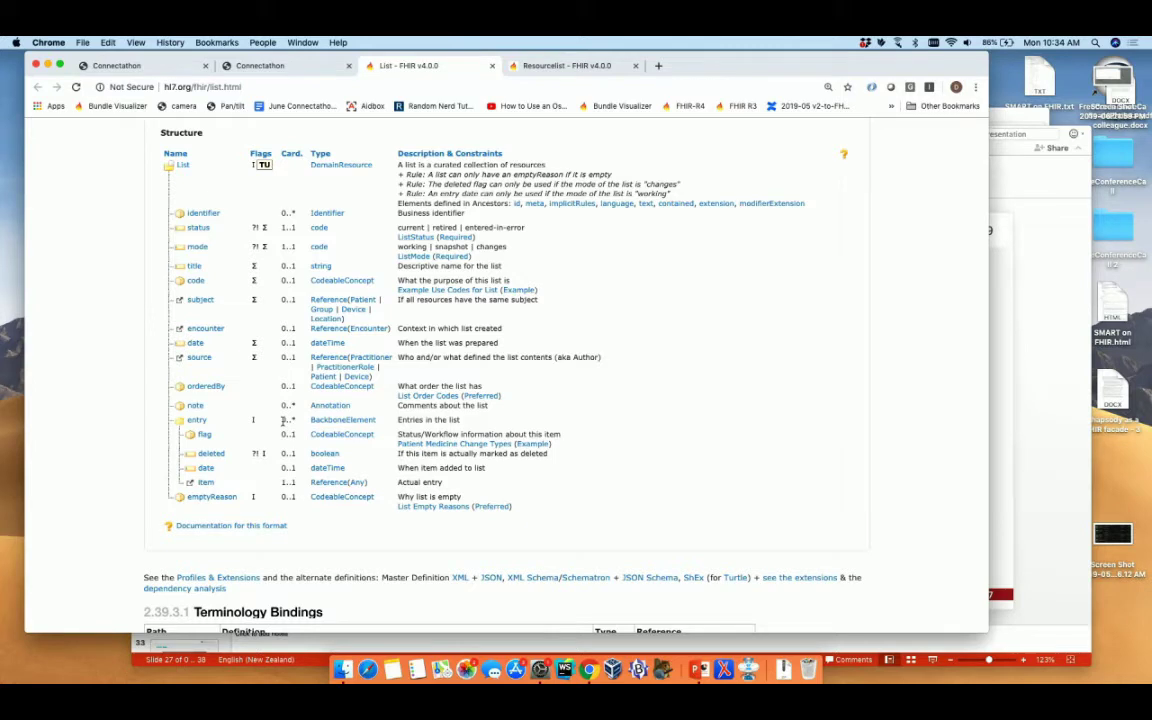
- Switch back to ConMan, collapse the problem list's existing entry, add a second entry and expand it
left_click(262, 65)
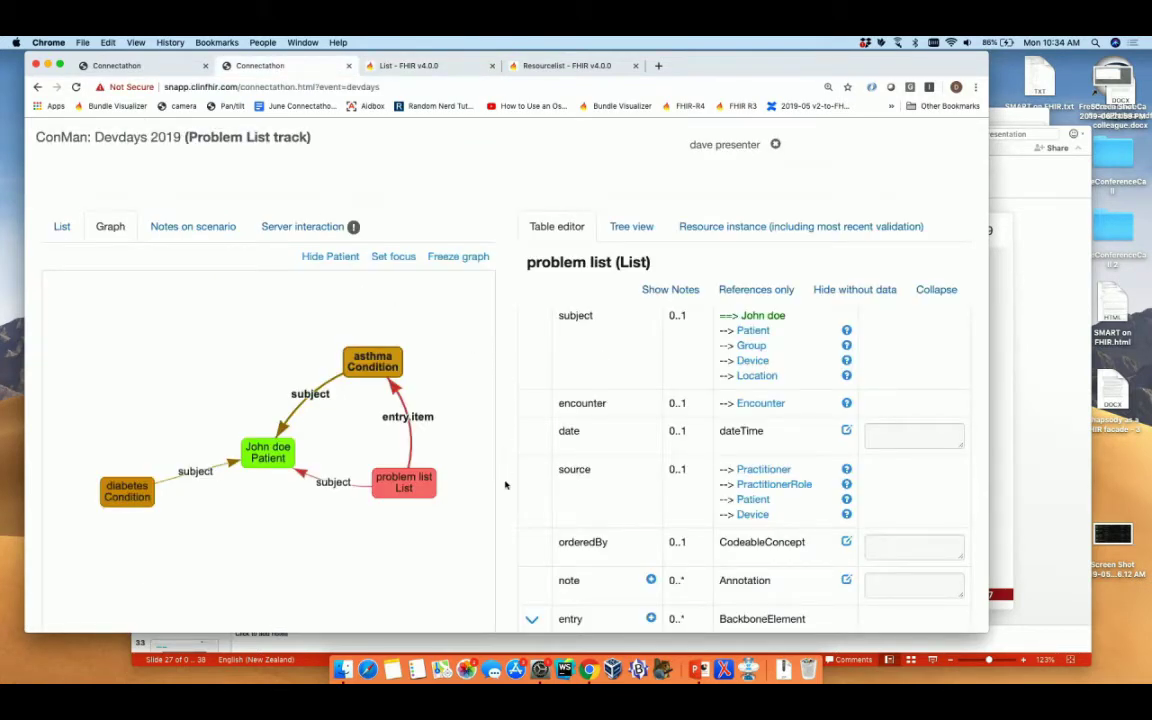
scroll(507, 552, "down", 1)
scroll(507, 552, "down", 4)
mouse_move(651, 414)
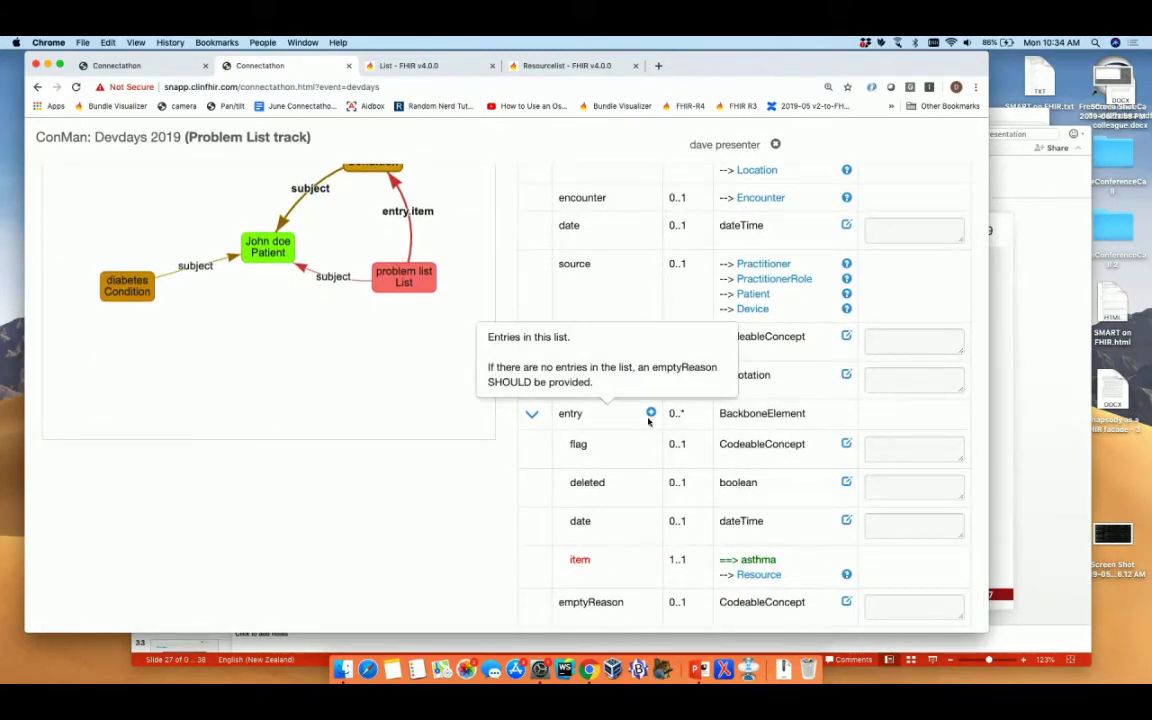
left_click(532, 413)
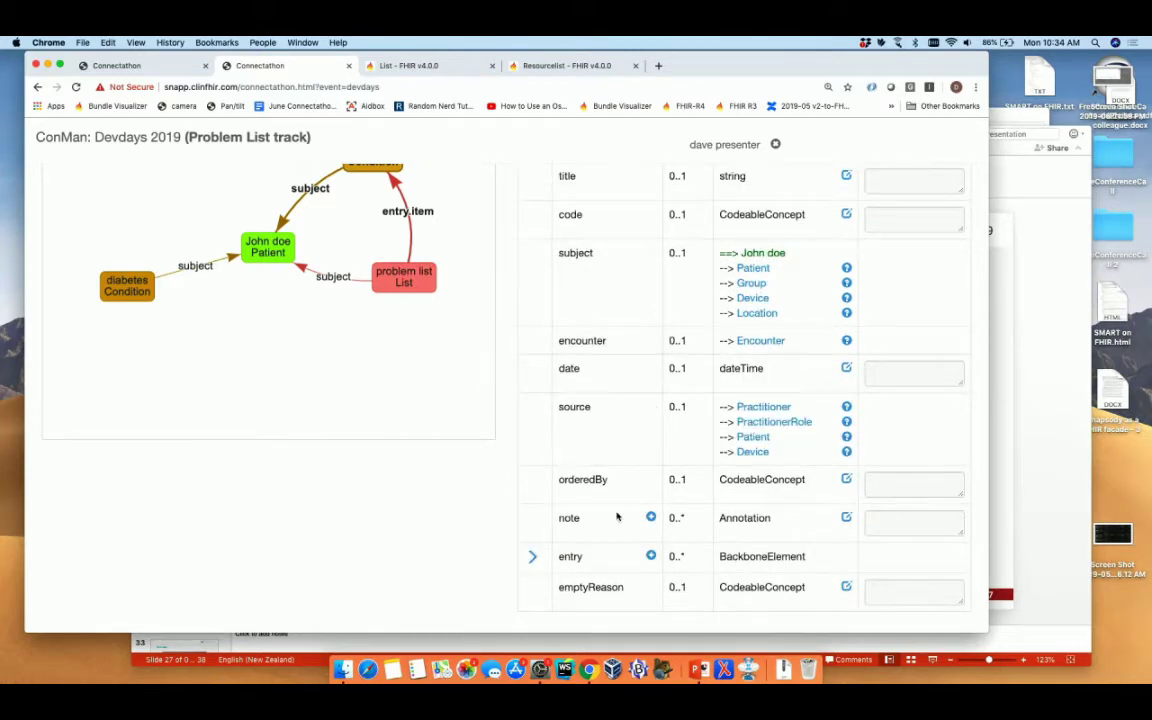
left_click(651, 557)
mouse_move(586, 555)
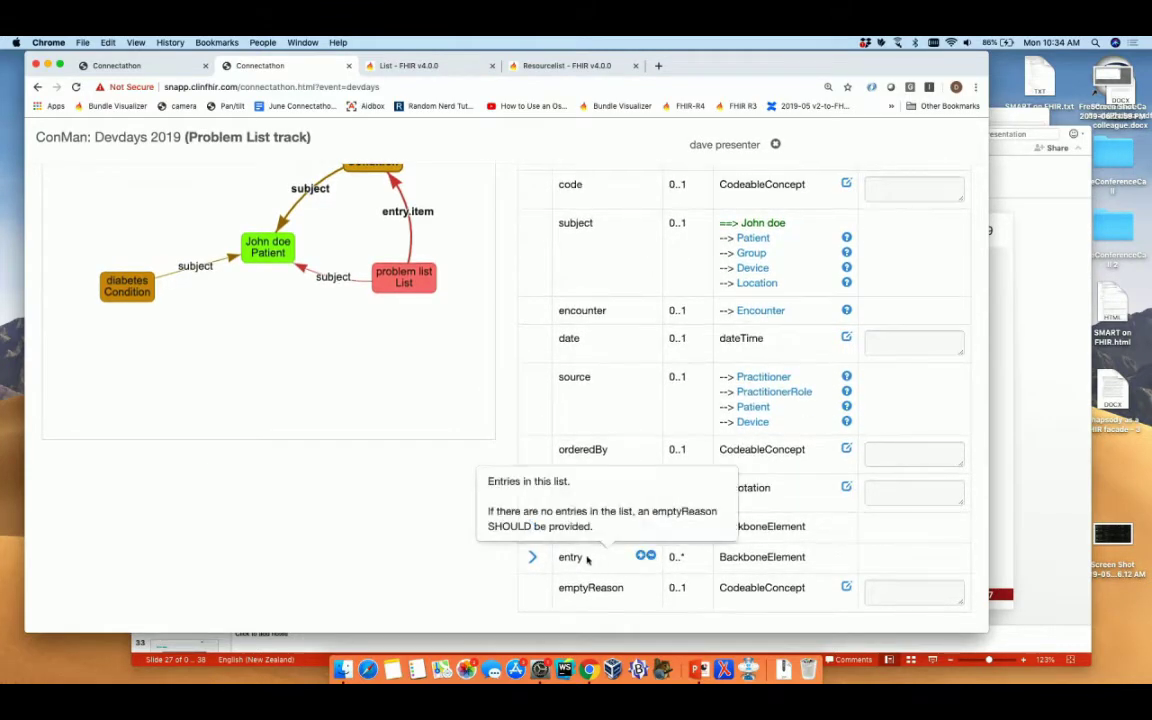
left_click(532, 558)
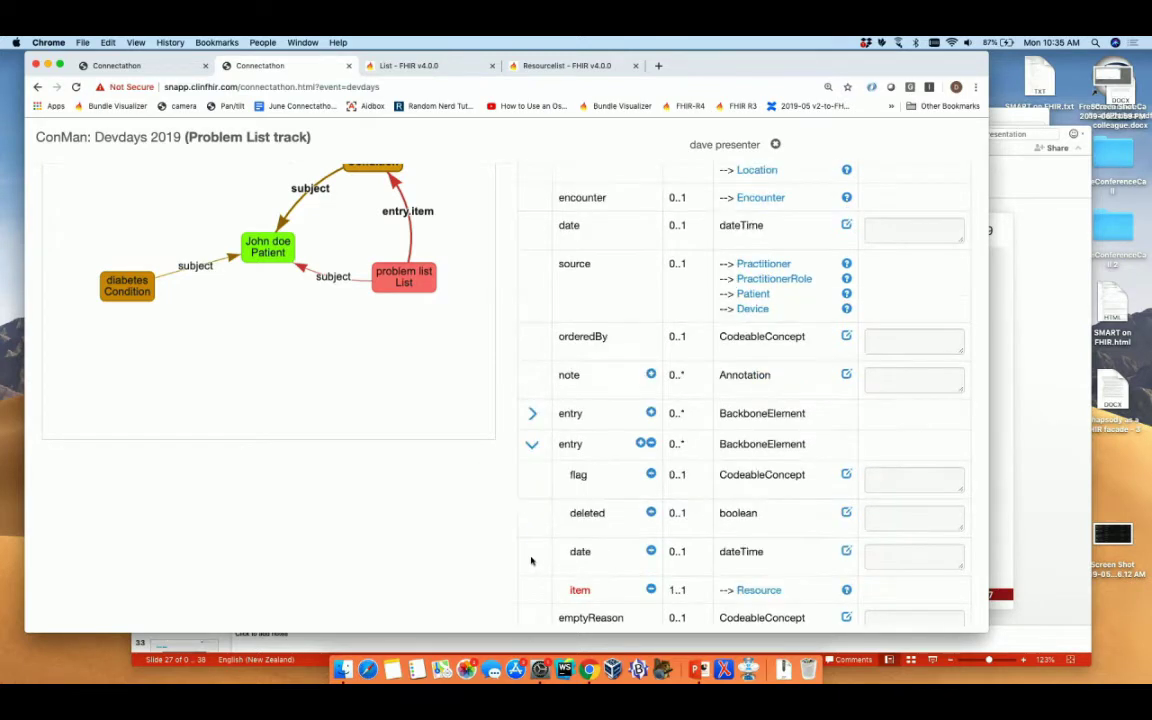
- Link the second entry's item to the diabetes Condition
scroll(600, 555, "down", 1)
left_click(757, 563)
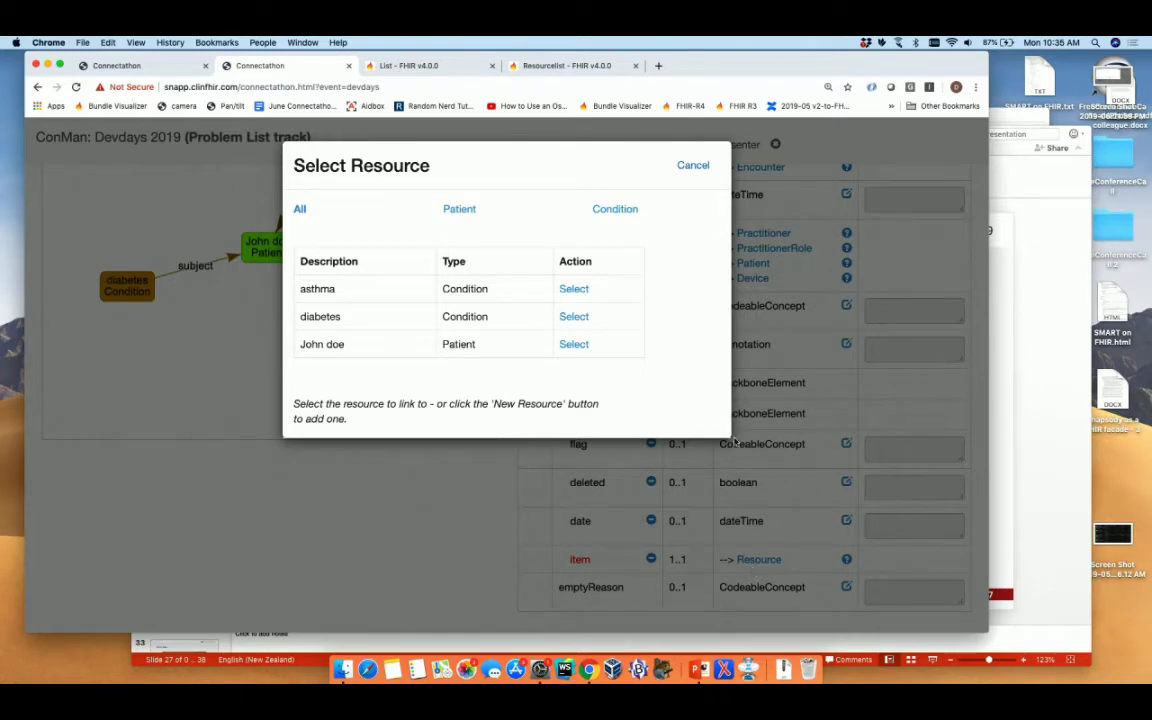
left_click(574, 316)
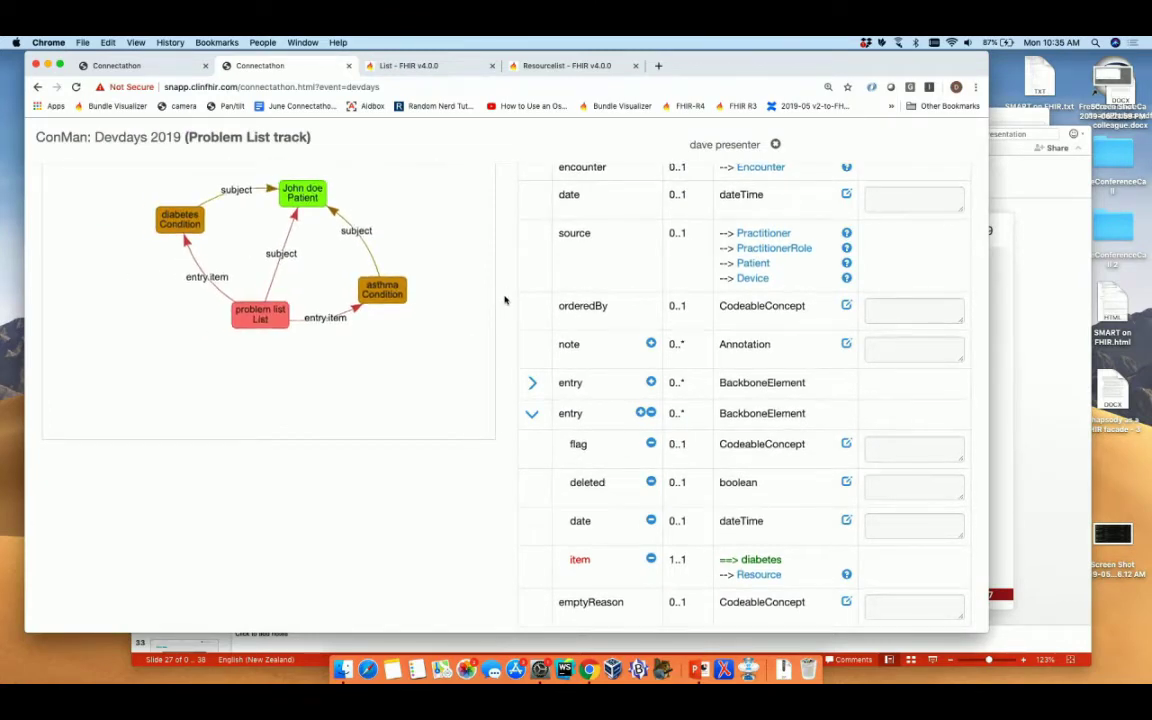
- Review the linked resources in the graph and open the Patient resource's elements in the table editor
scroll(495, 300, "up", 3)
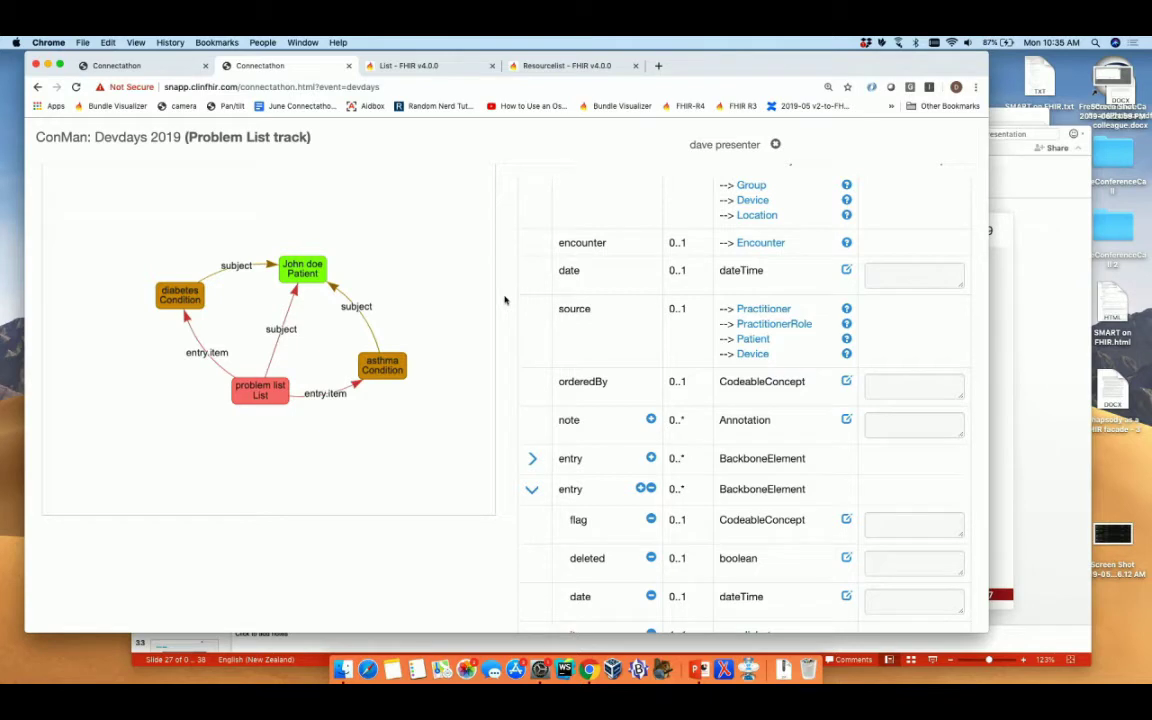
scroll(505, 300, "up", 5)
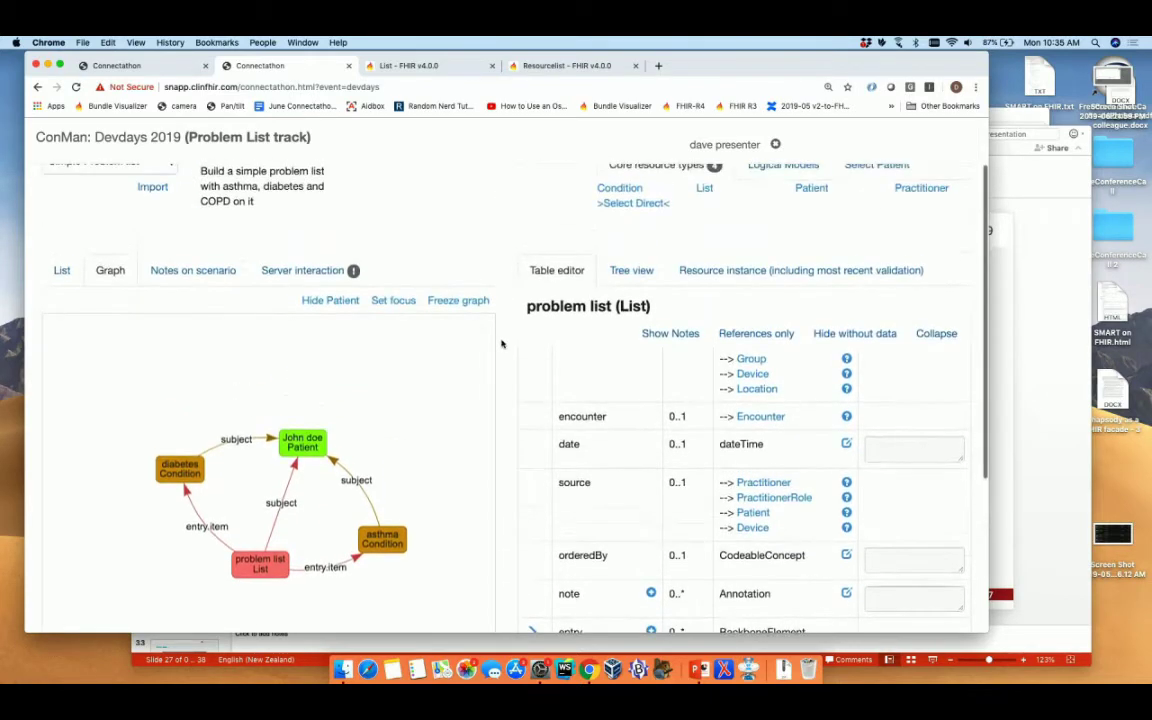
scroll(641, 422, "down", 2)
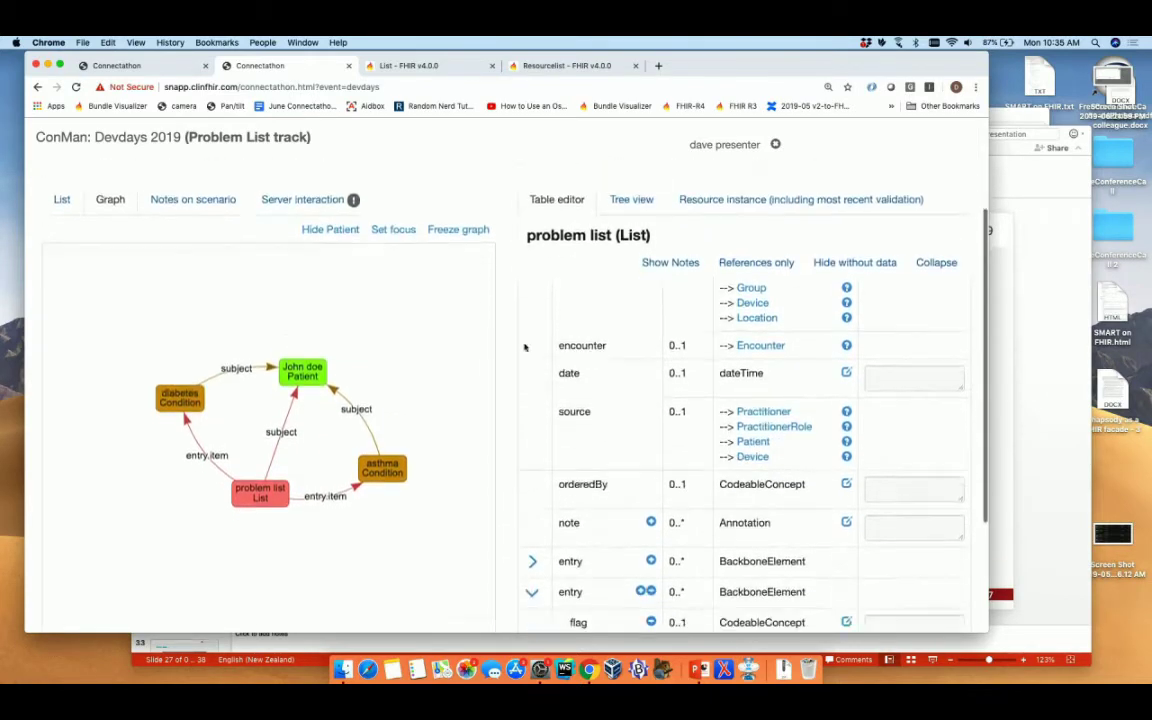
left_click(310, 375)
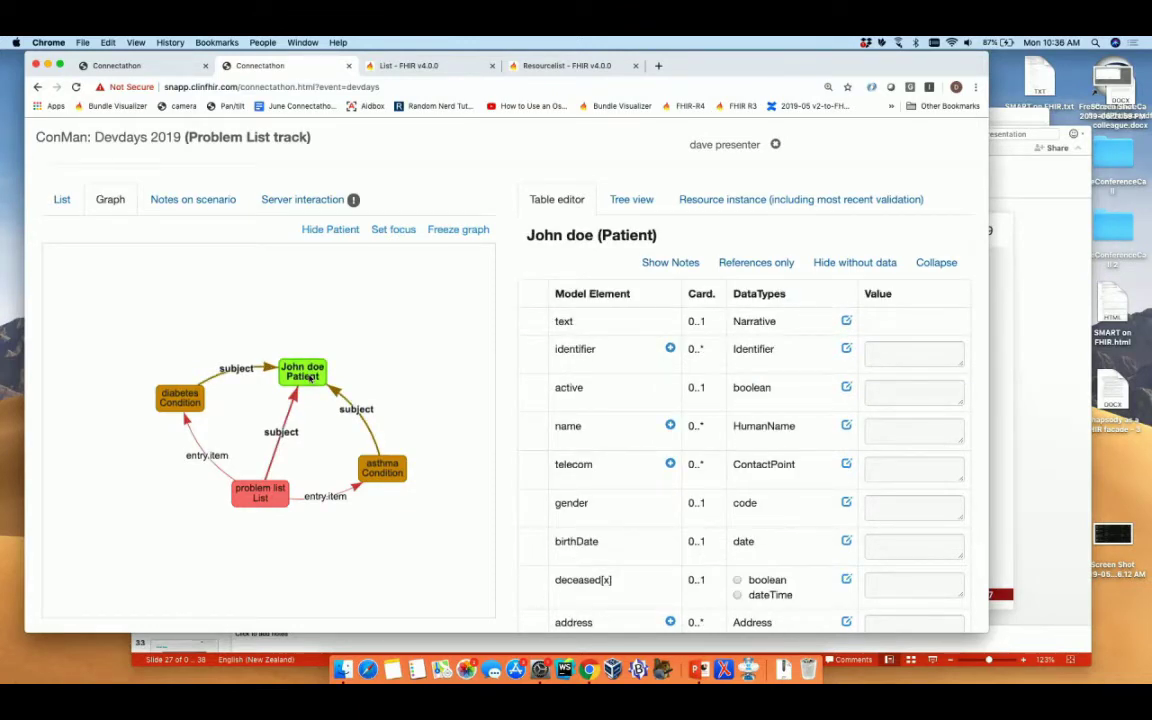
- Fill in the Patient resource's name element with the patient's given name and family name, and save it
scroll(500, 505, "down", 1)
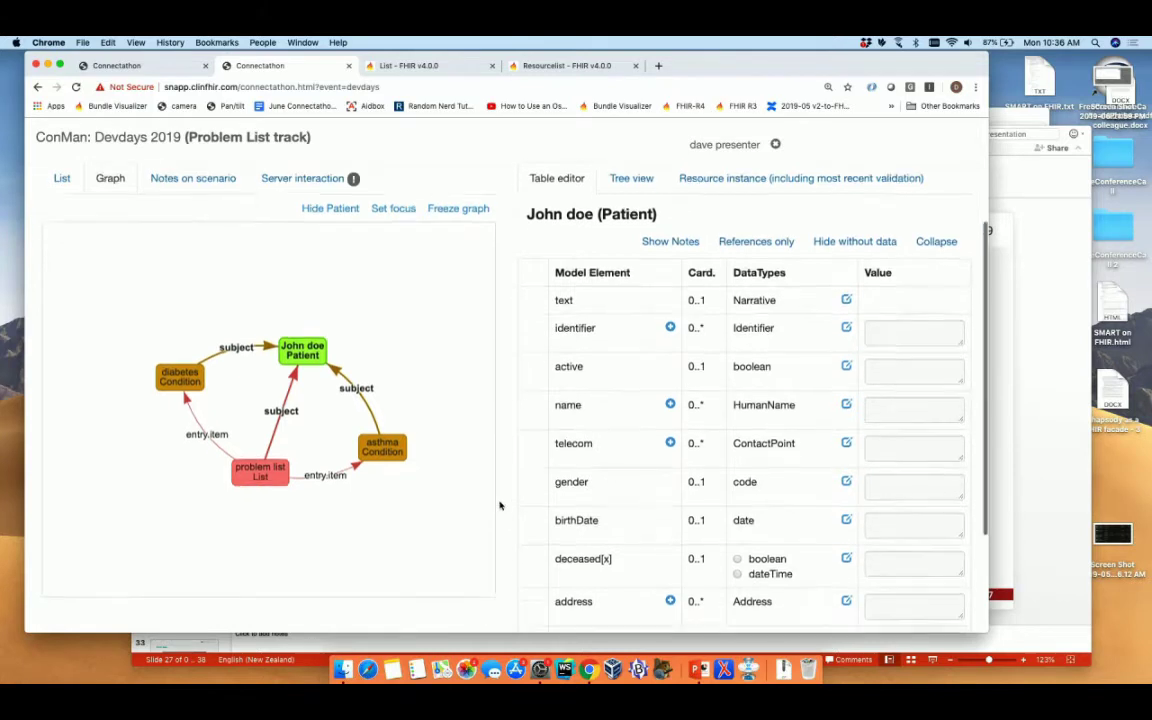
scroll(500, 505, "down", 2)
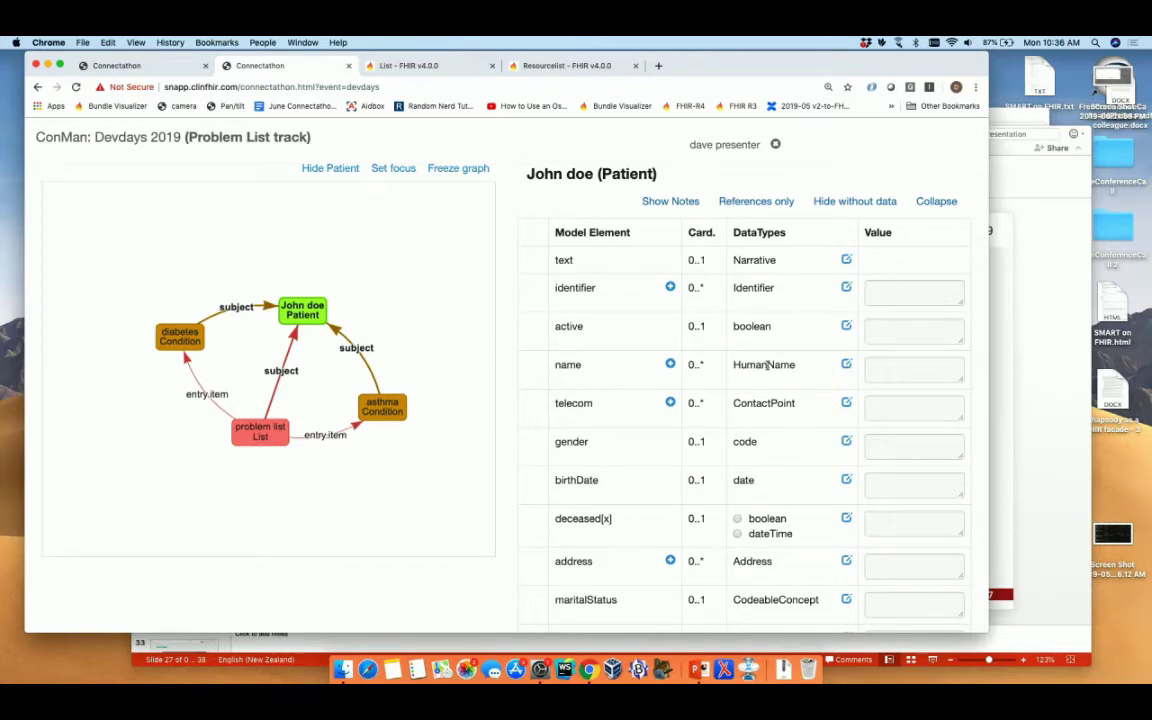
left_click(846, 365)
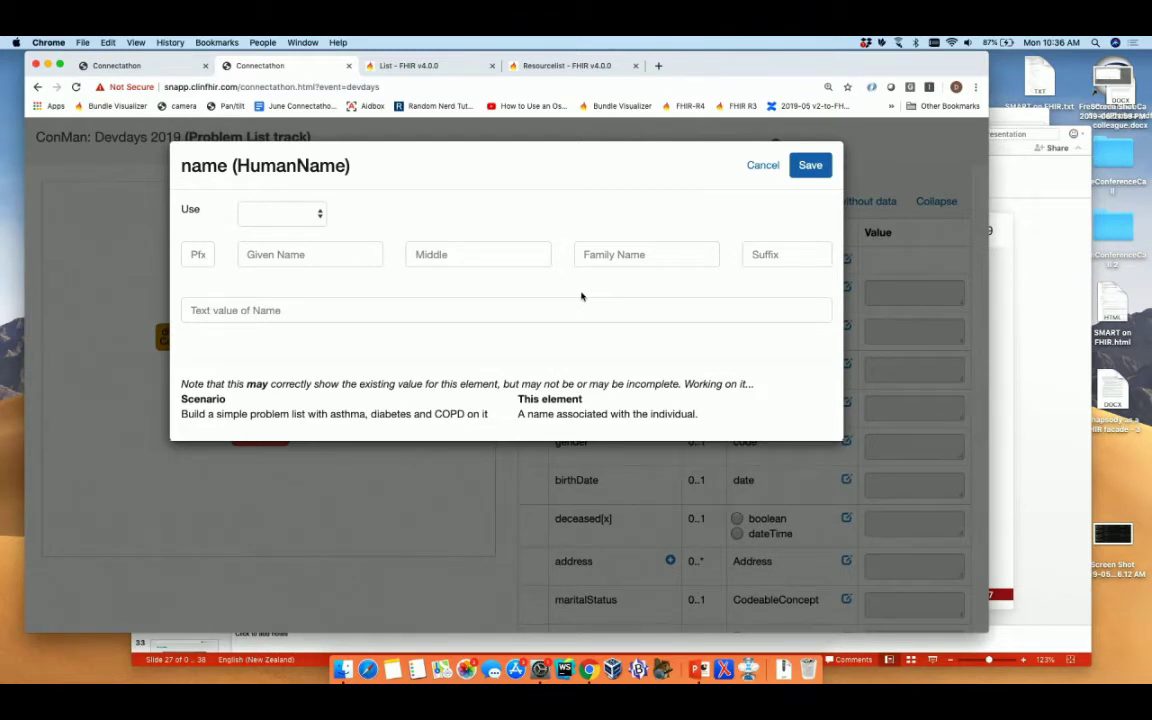
left_click(373, 256)
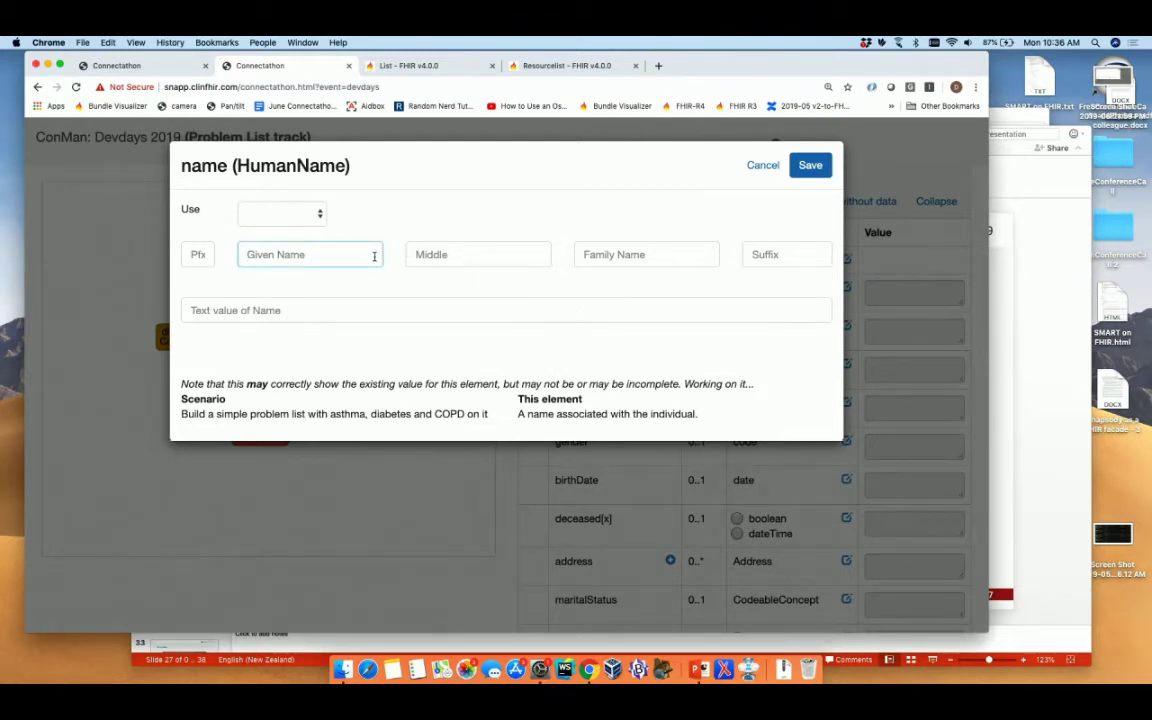
type("John")
key("Tab")
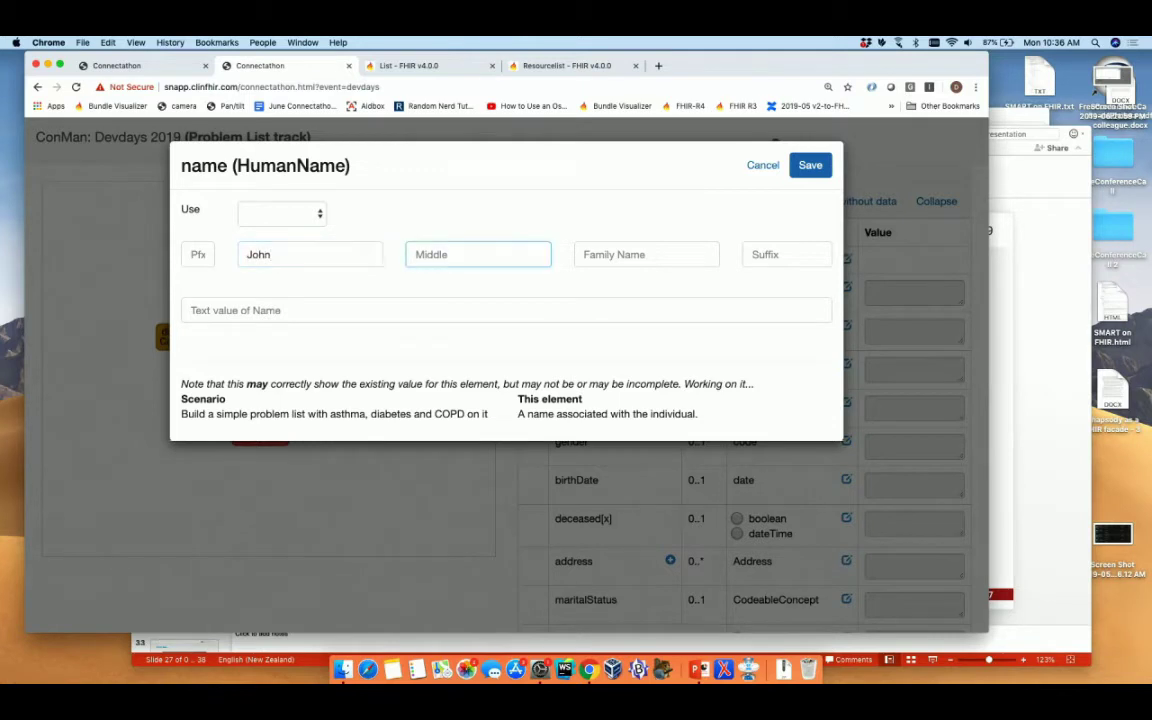
key("Tab")
type("Doe")
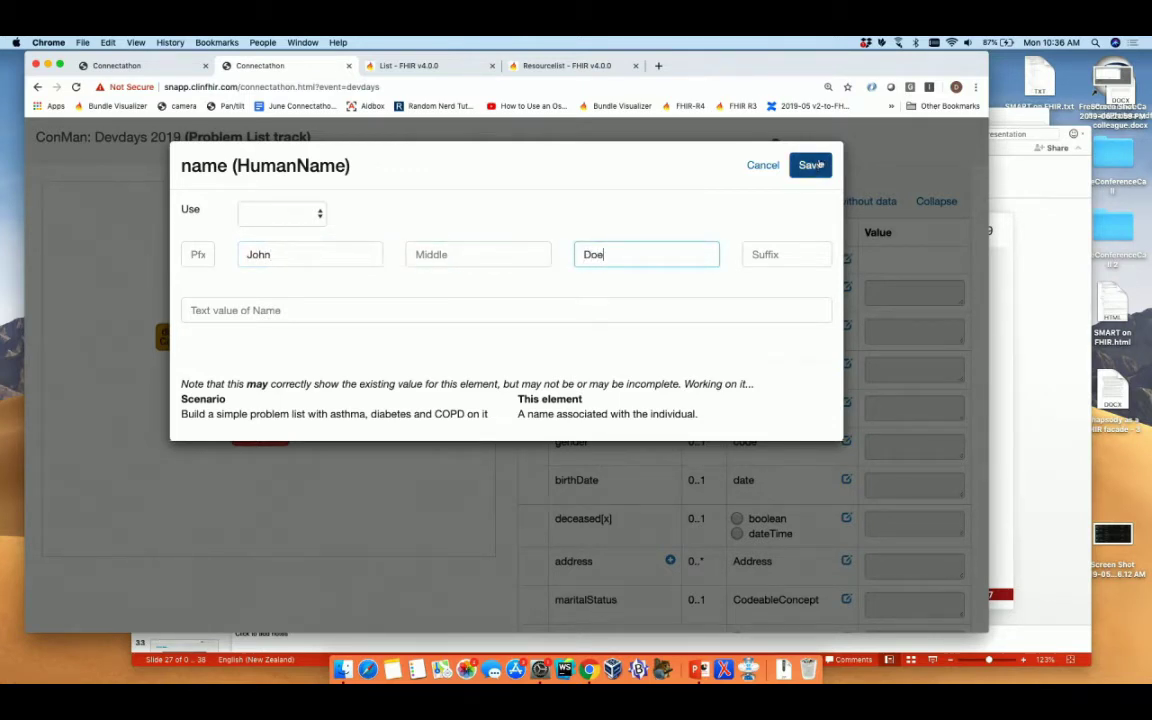
left_click(812, 165)
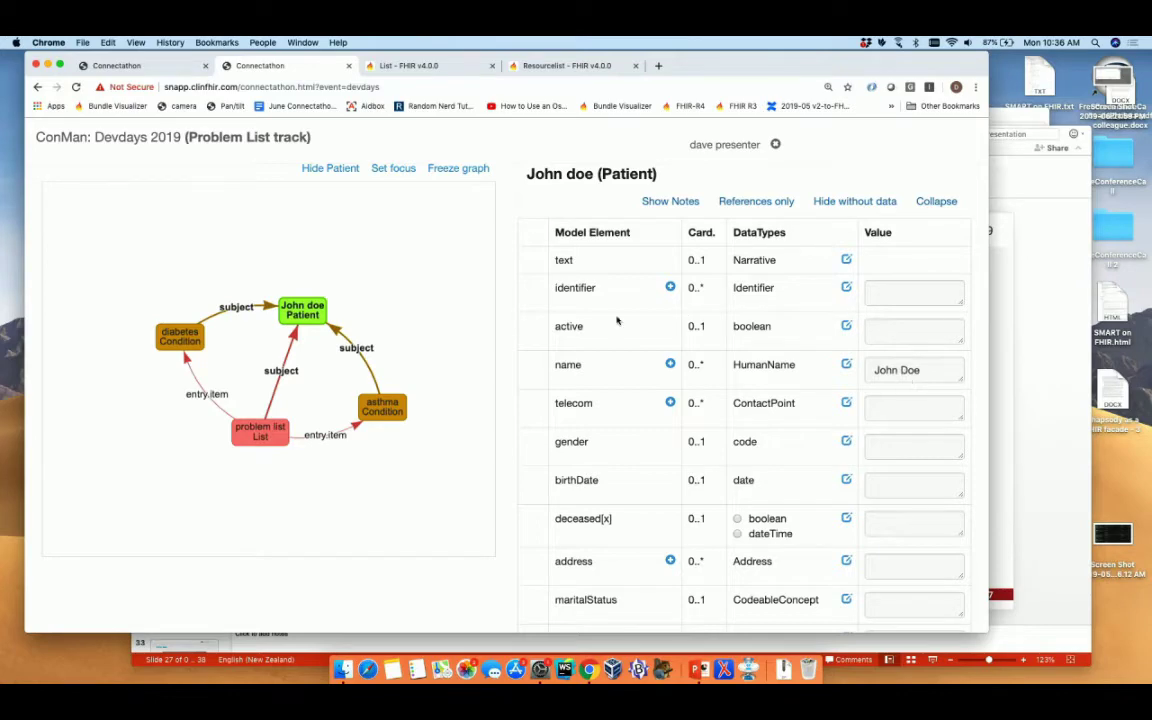
- Show the Patient's resource instance as JSON, validate it and review the validation messages
scroll(511, 346, "up", 3)
scroll(511, 346, "up", 1)
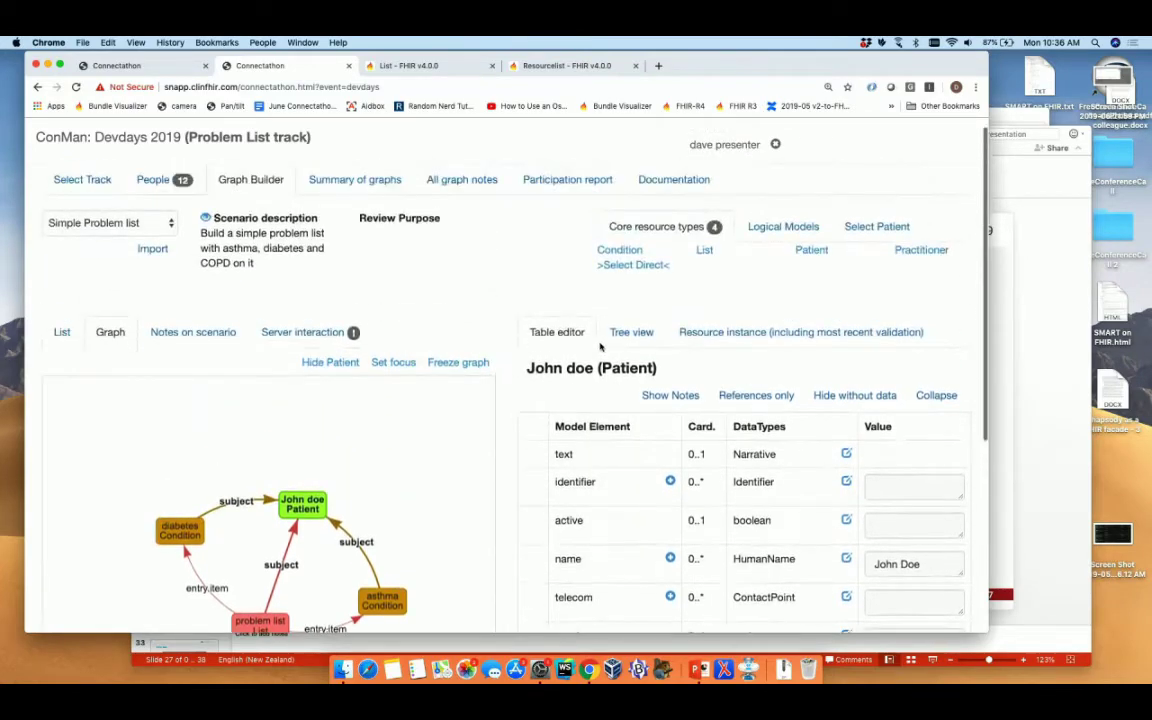
left_click(742, 333)
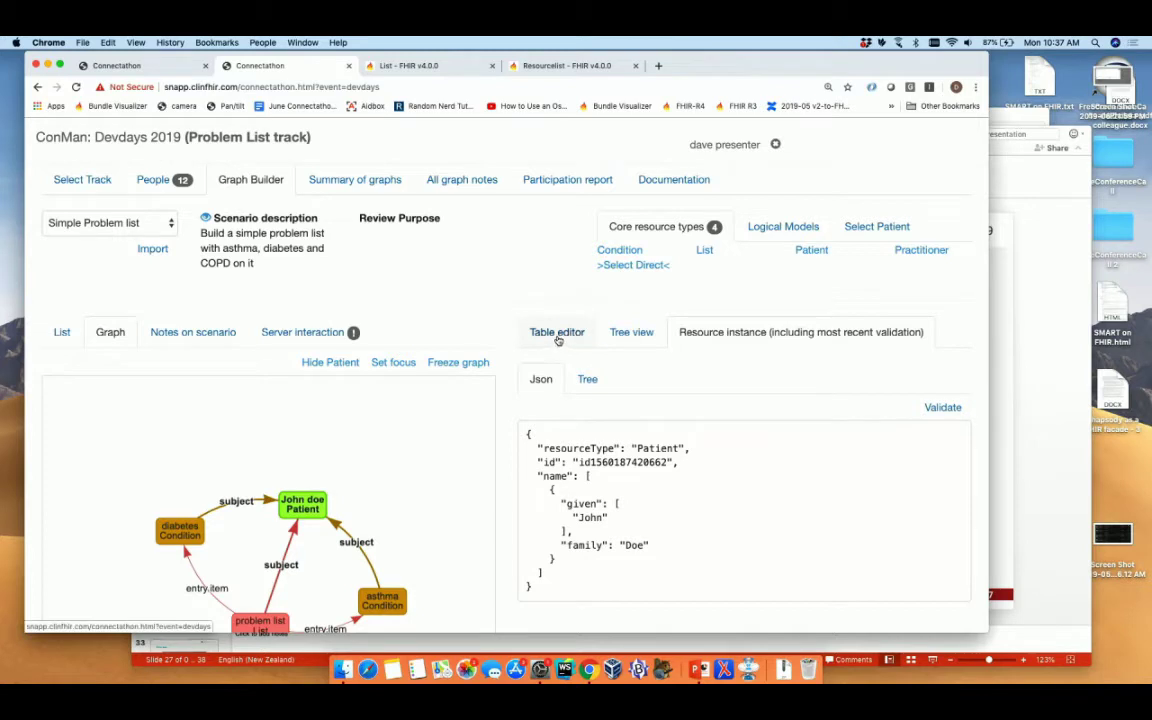
scroll(627, 408, "down", 5)
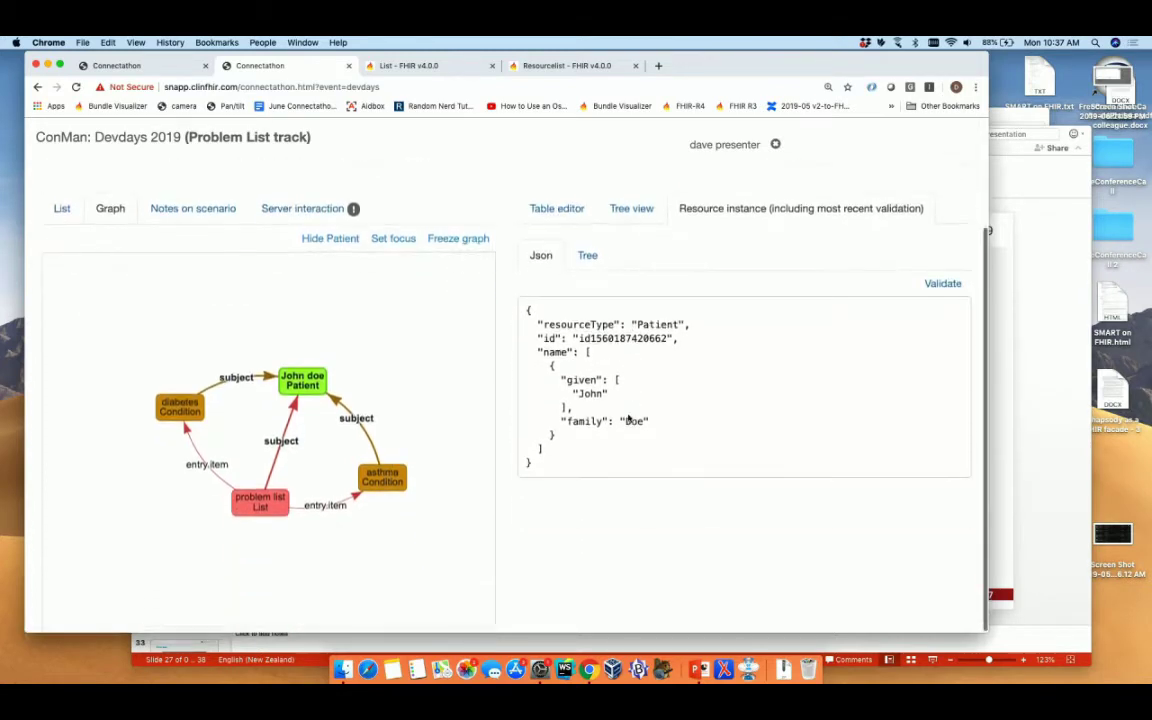
left_click(936, 284)
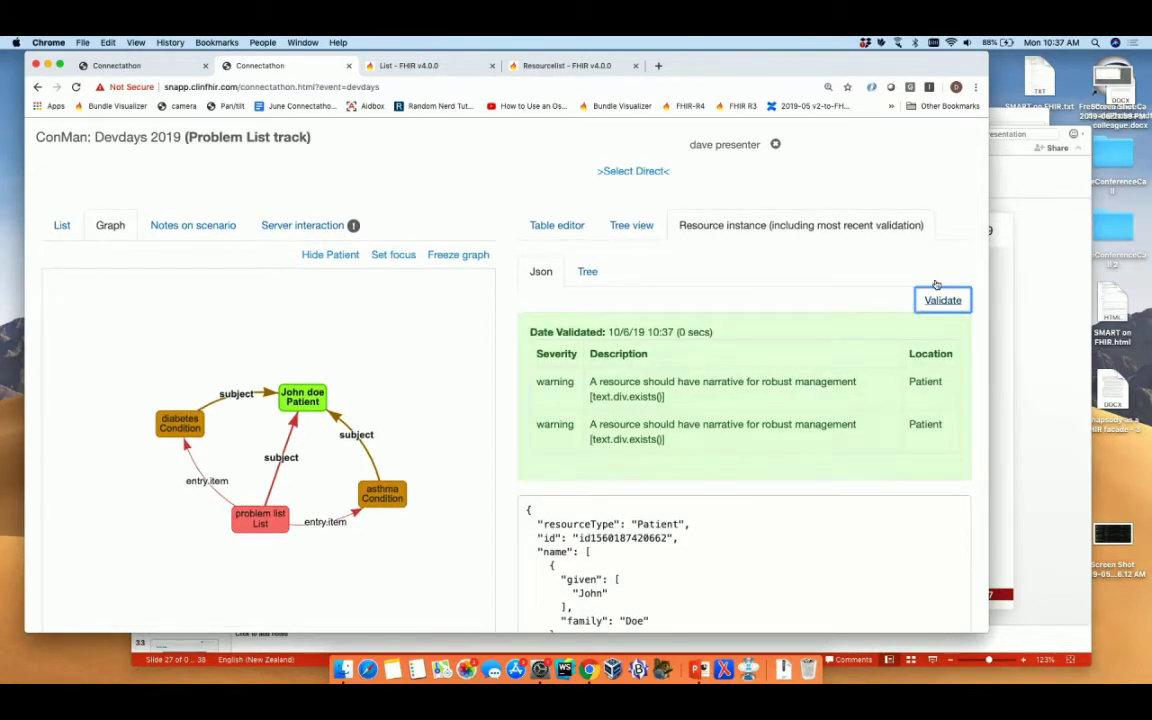
scroll(936, 284, "down", 1)
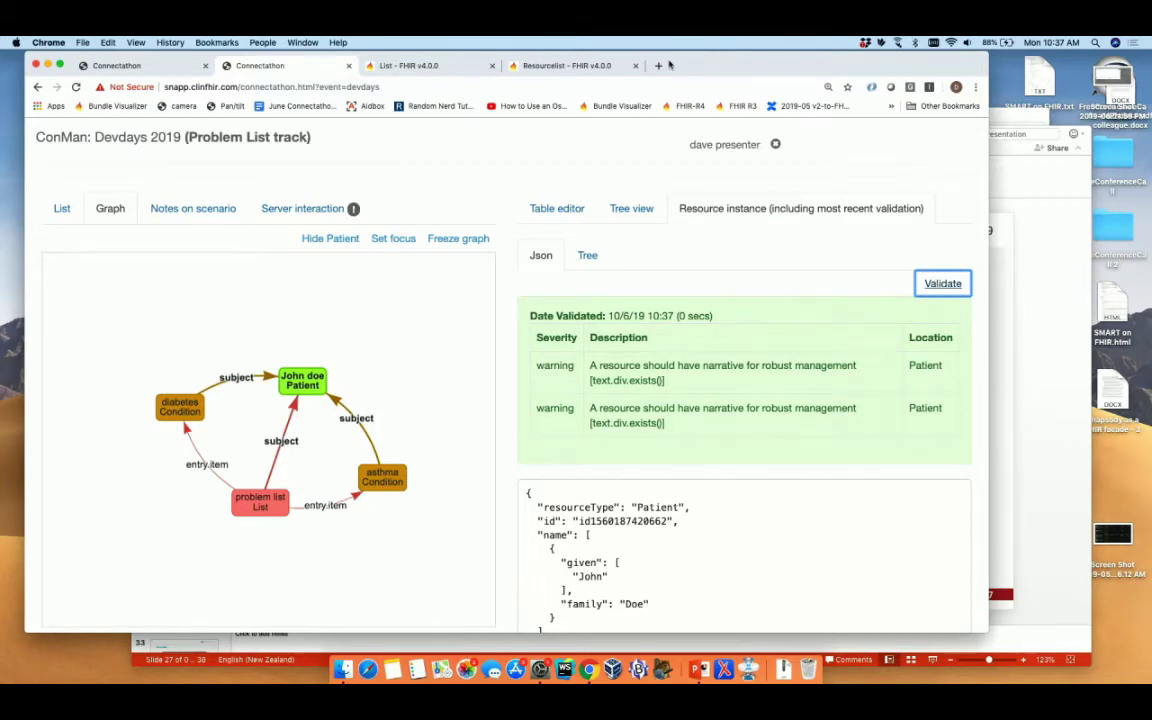
- Switch to the FHIR specification's resource index and look up the list of defined RESTful API operations
left_click(572, 66)
scroll(444, 300, "up", 5)
scroll(444, 250, "down", 1)
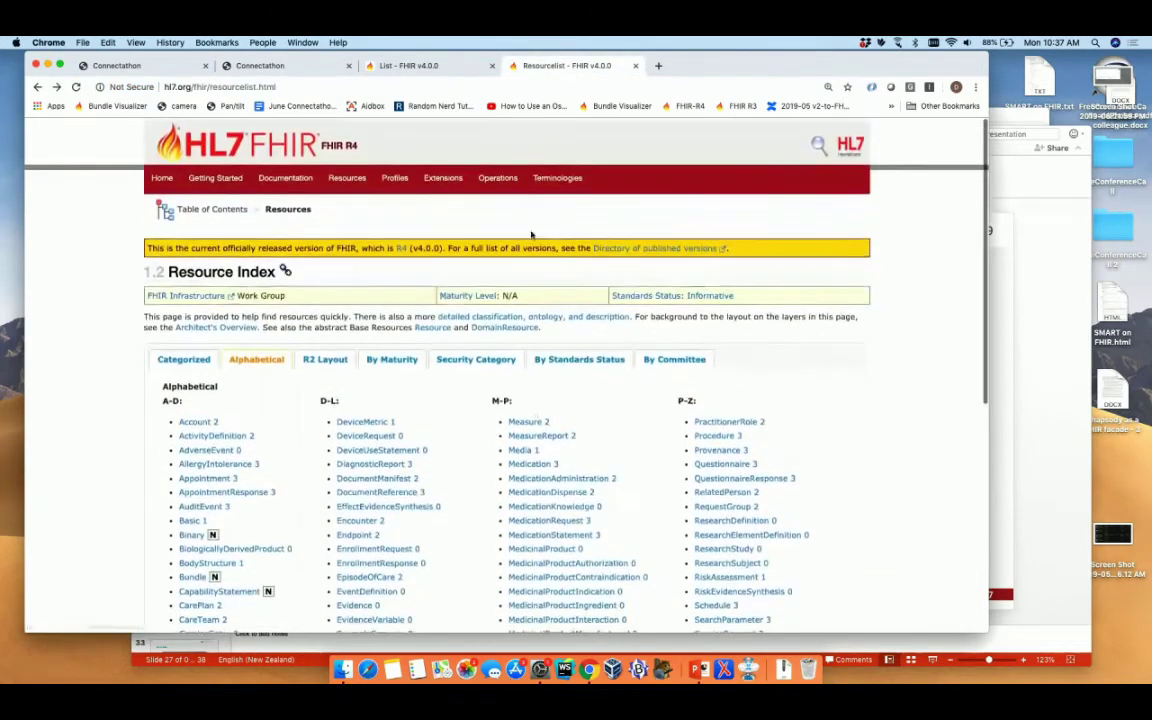
left_click(497, 177)
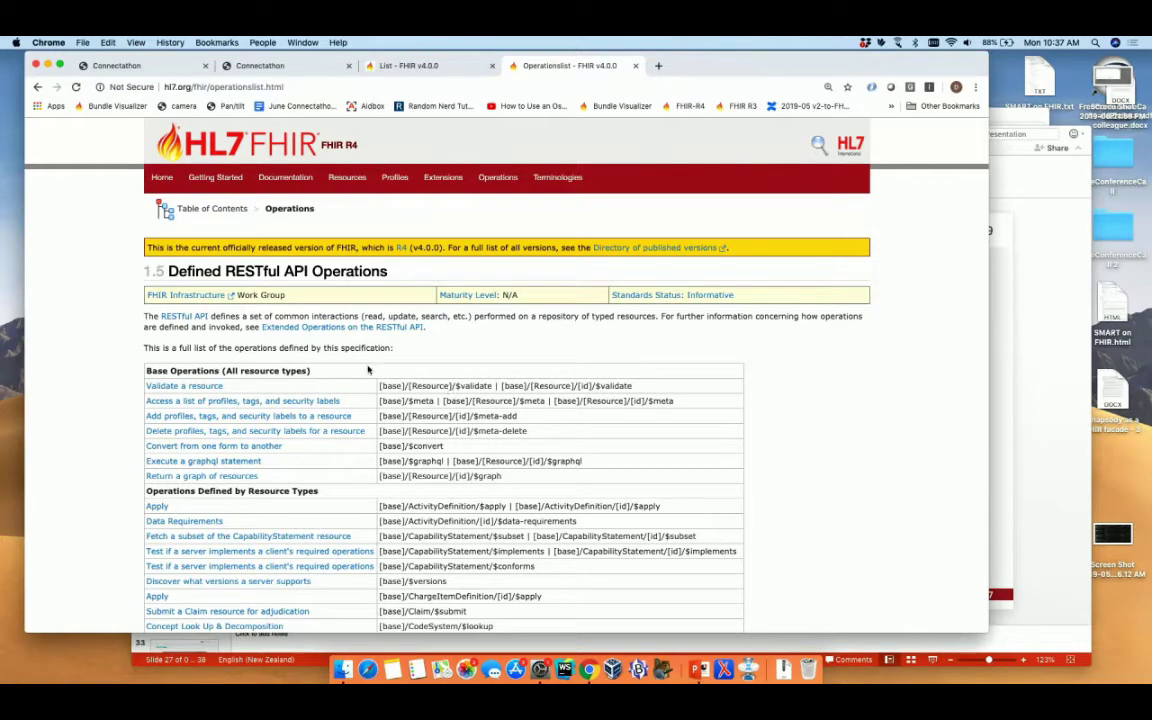
- Return to ConMan, view the page's network requests in the browser's developer tools, and close the tools
left_click(338, 67)
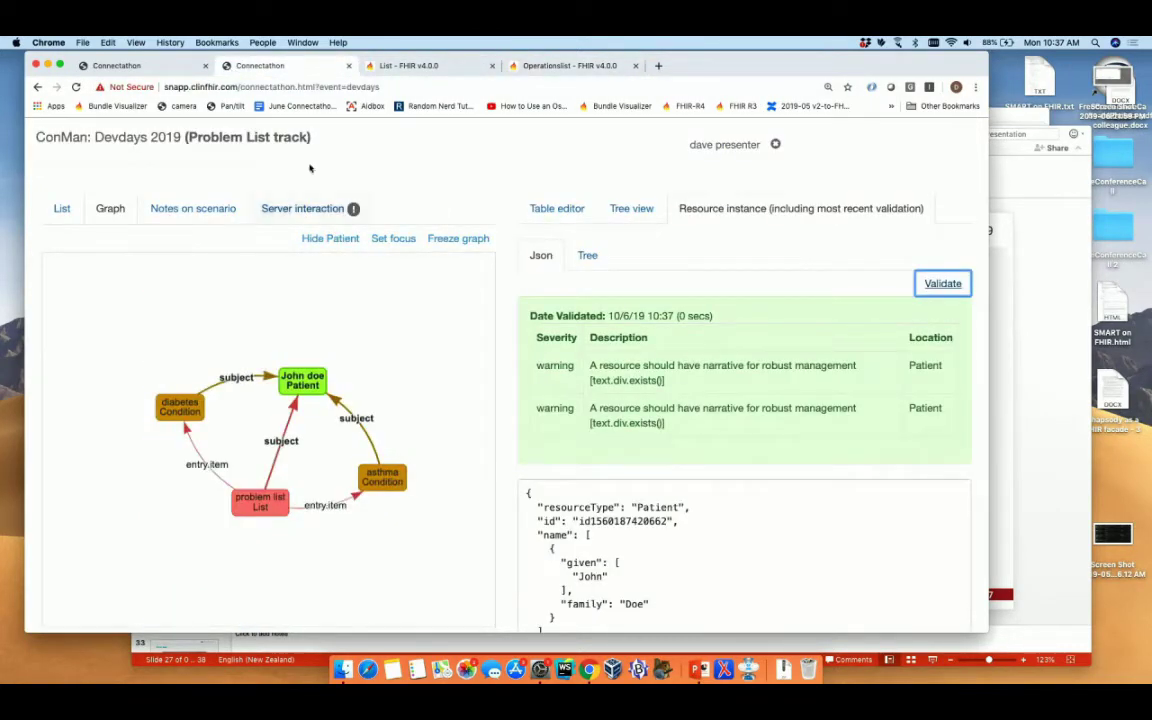
left_click(136, 43)
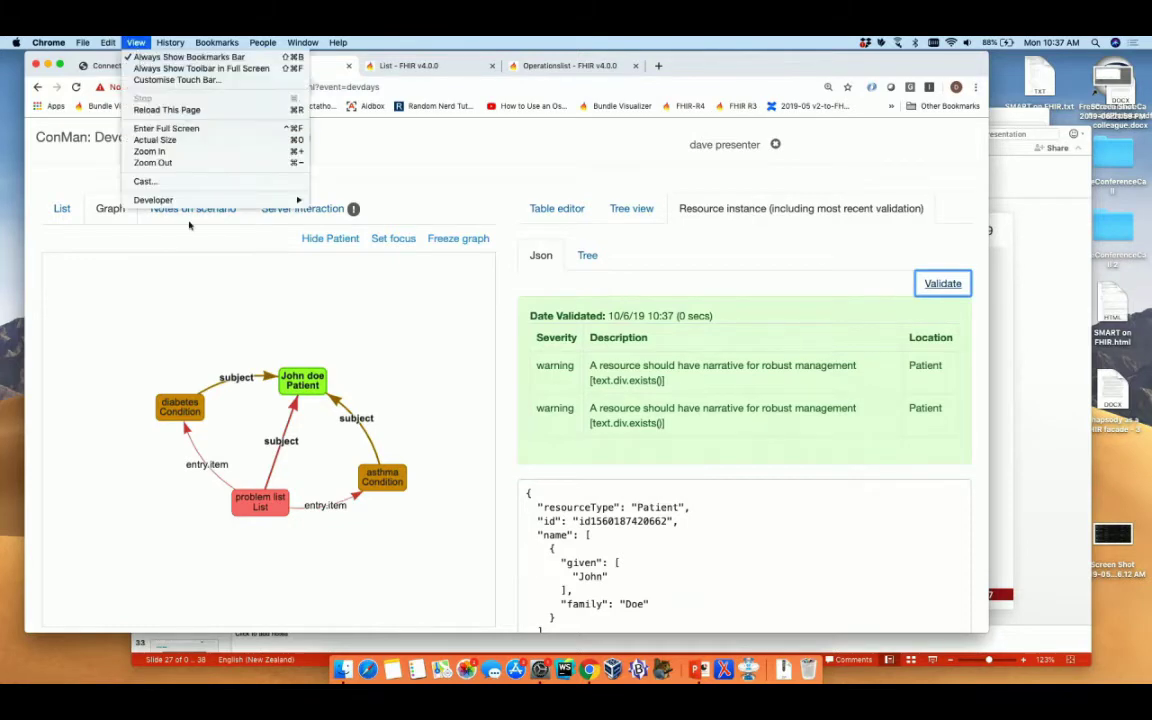
mouse_move(200, 200)
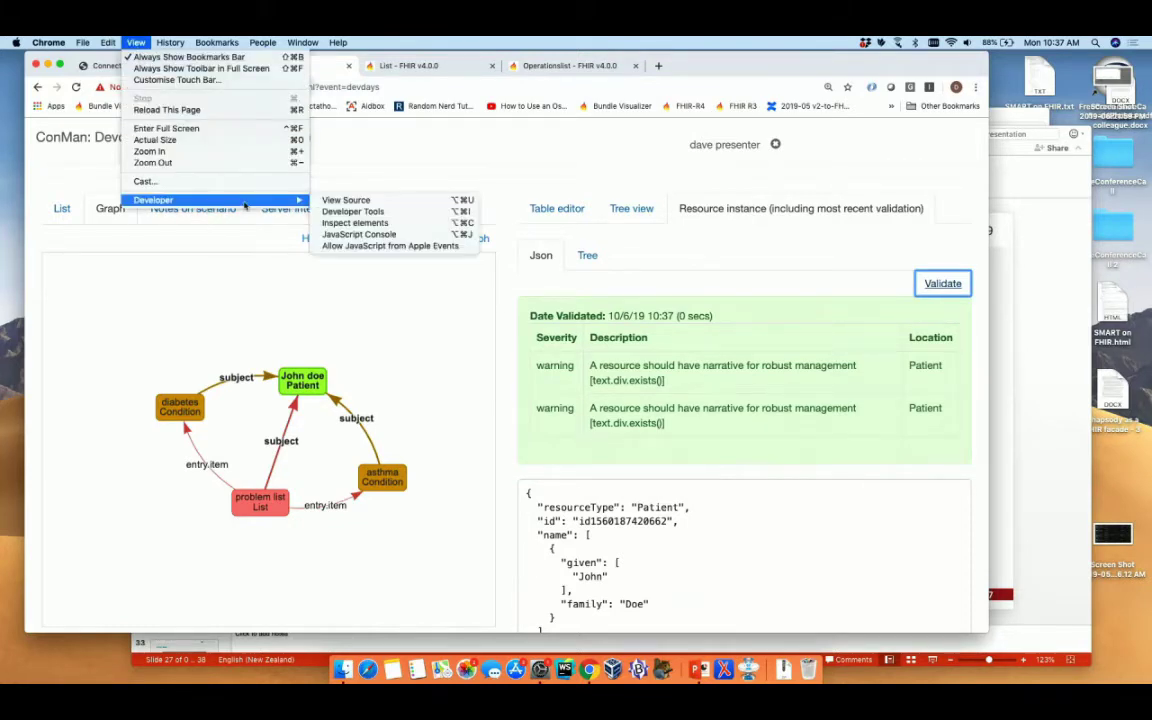
left_click(385, 213)
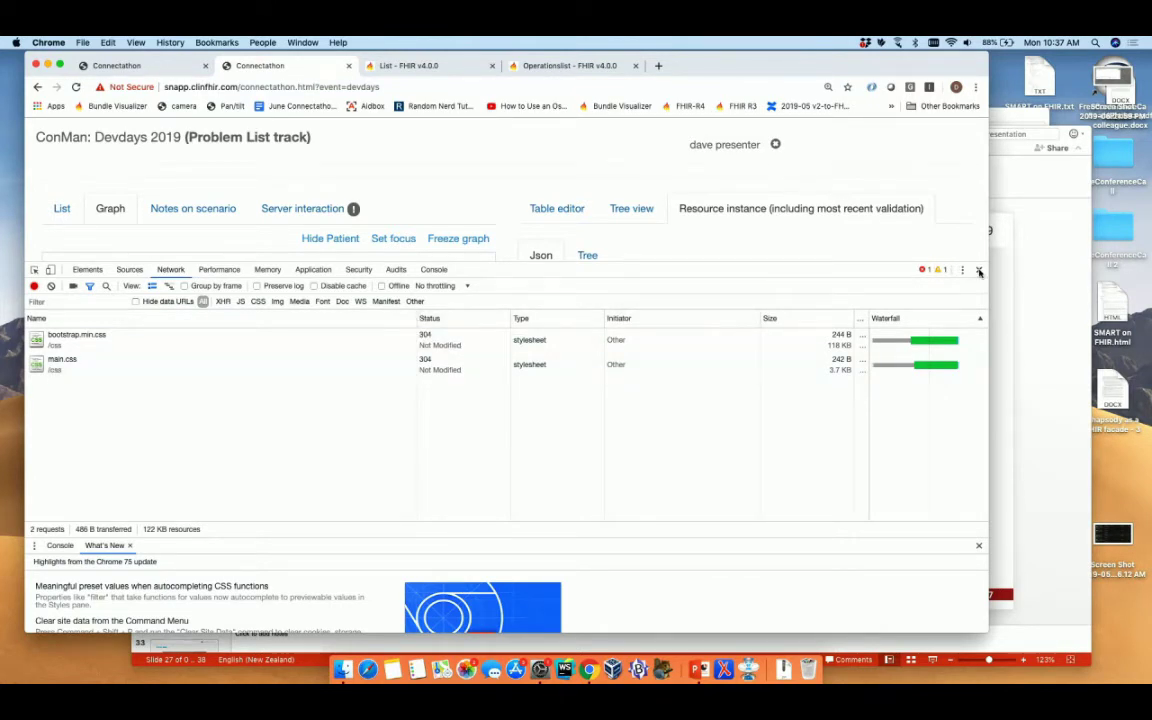
key("super+alt+i")
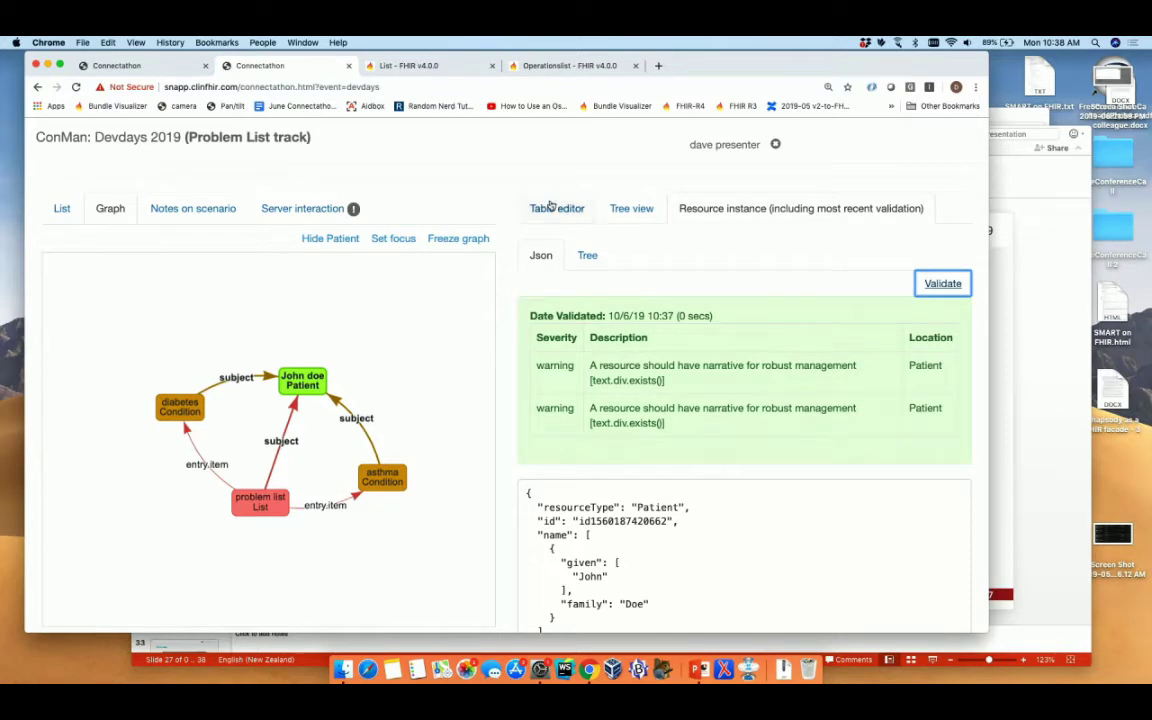
- Select the asthma Condition in the graph, check its JSON instance and return to its element table
left_click(546, 207)
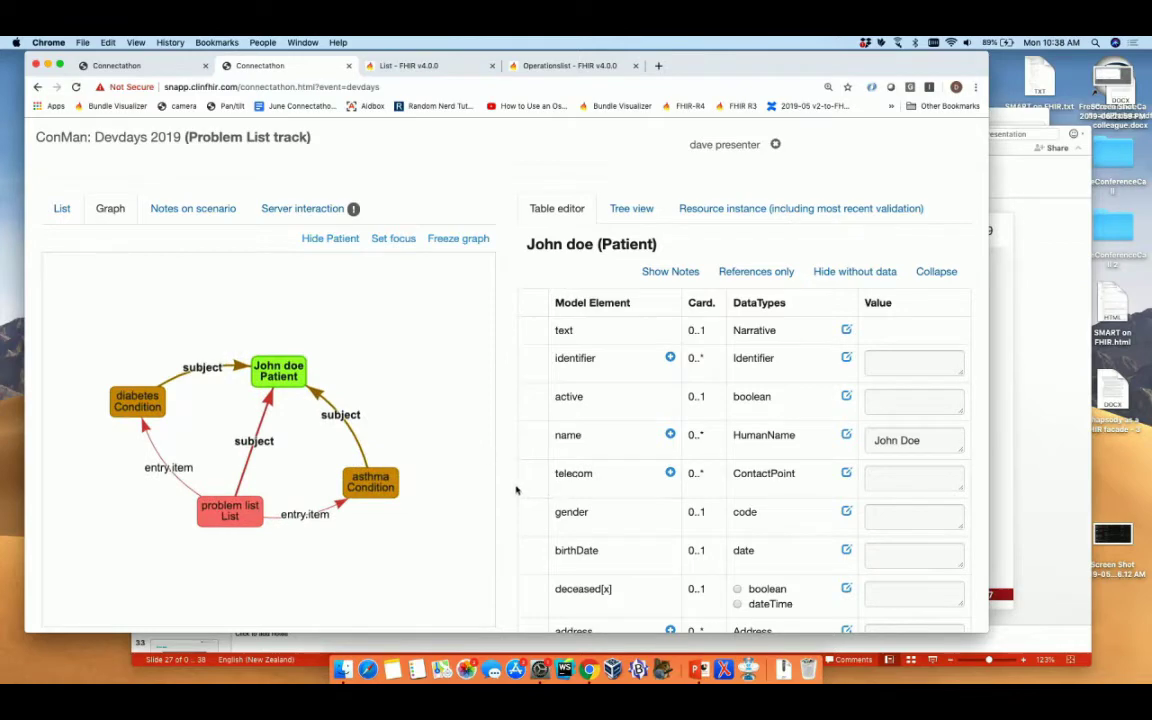
scroll(527, 494, "down", 3)
scroll(516, 490, "up", 2)
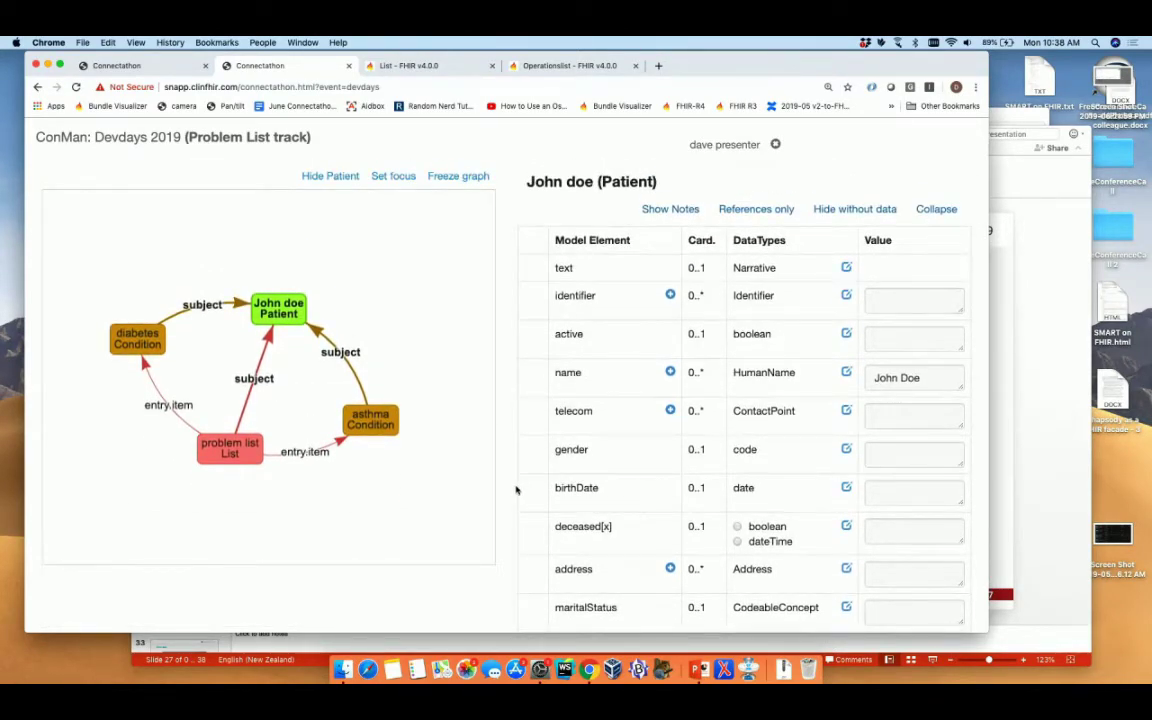
left_click(383, 424)
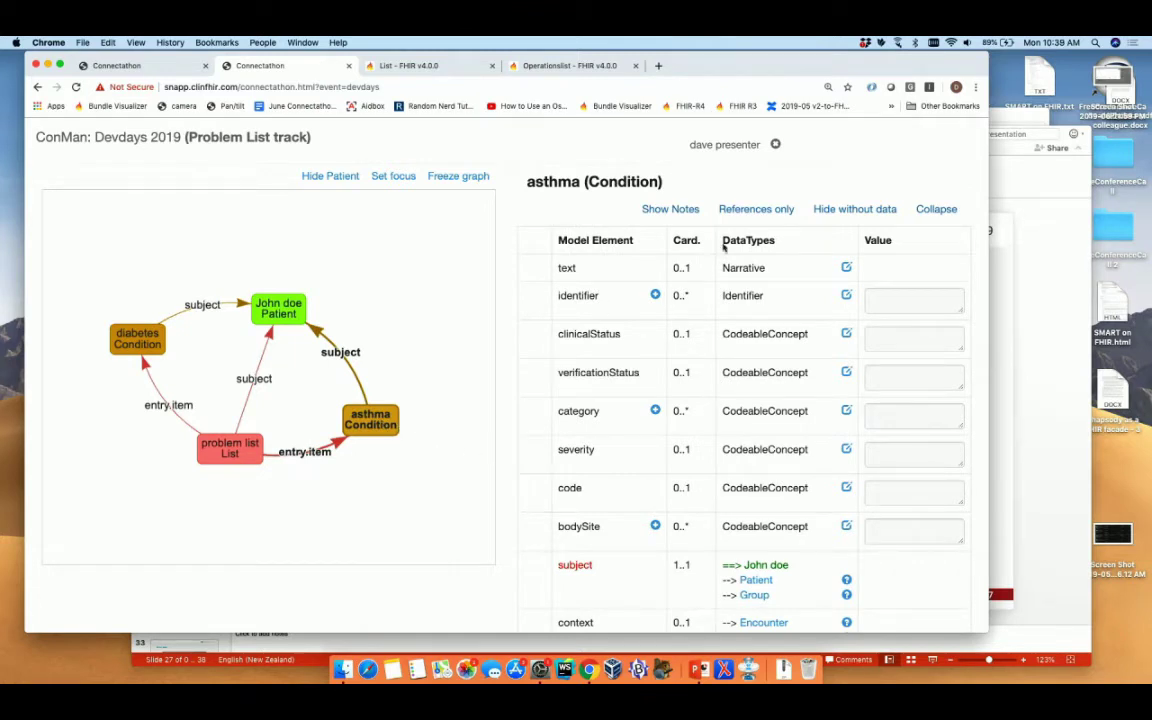
scroll(465, 298, "up", 3)
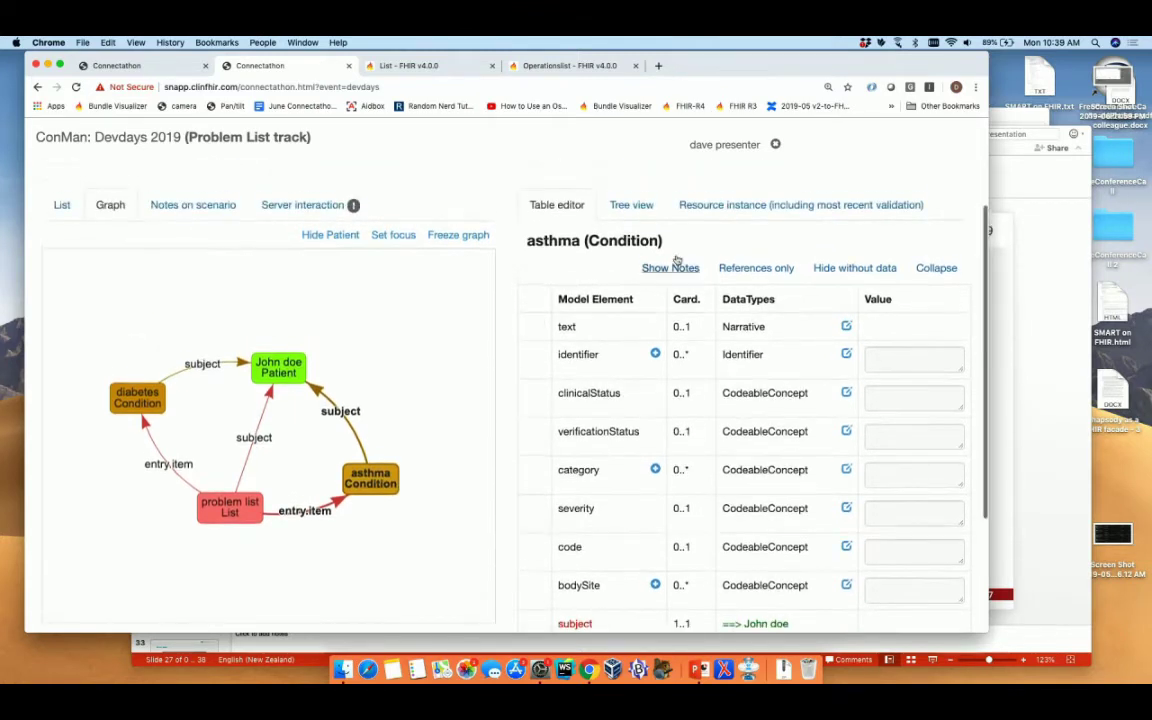
left_click(716, 206)
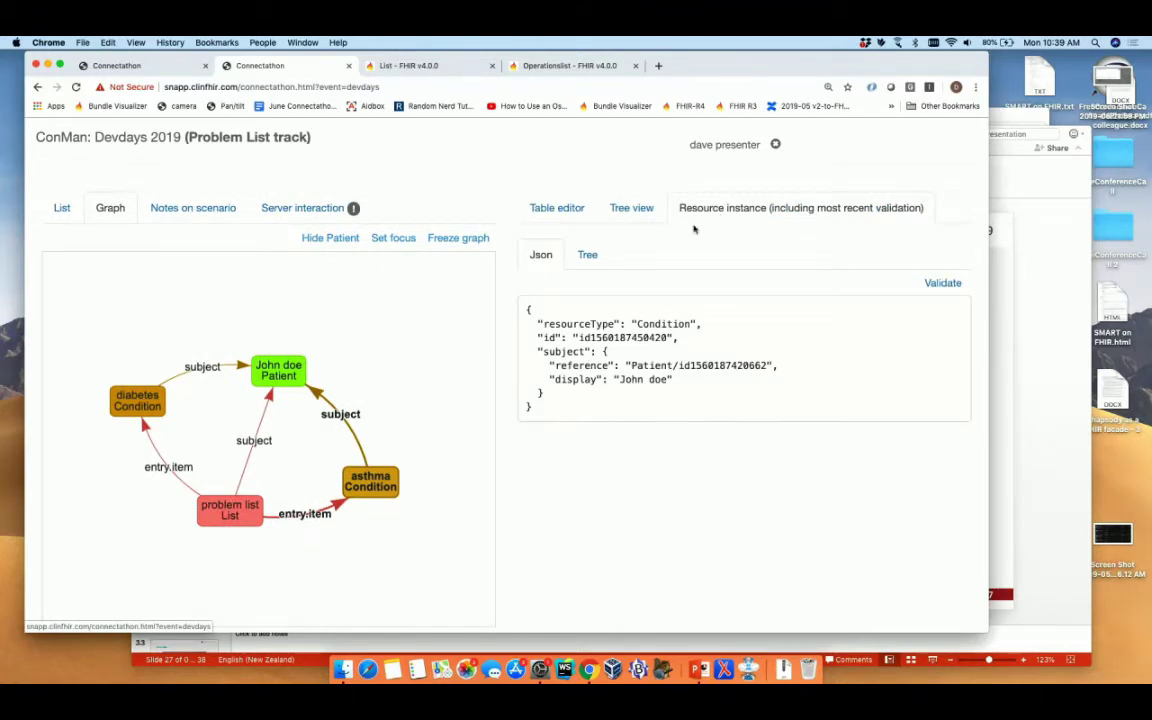
left_click(566, 205)
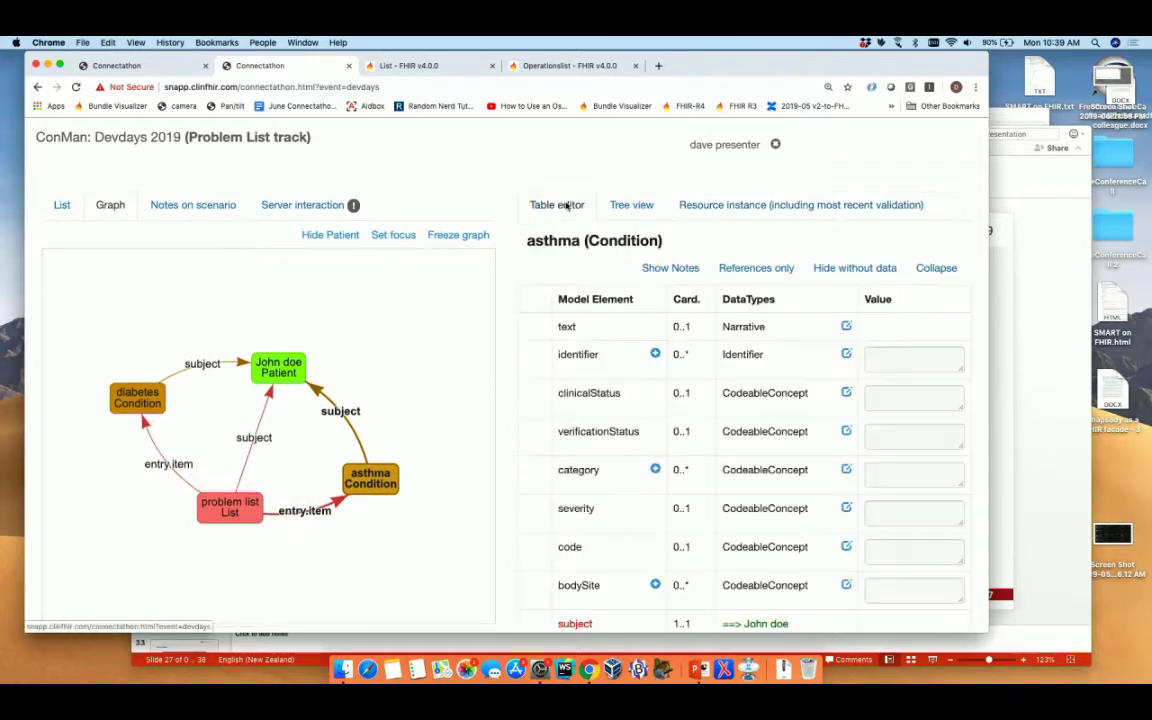
- Check the description of the Condition's code element and the structure in the Condition specification, and return to ConMan
scroll(749, 485, "down", 3)
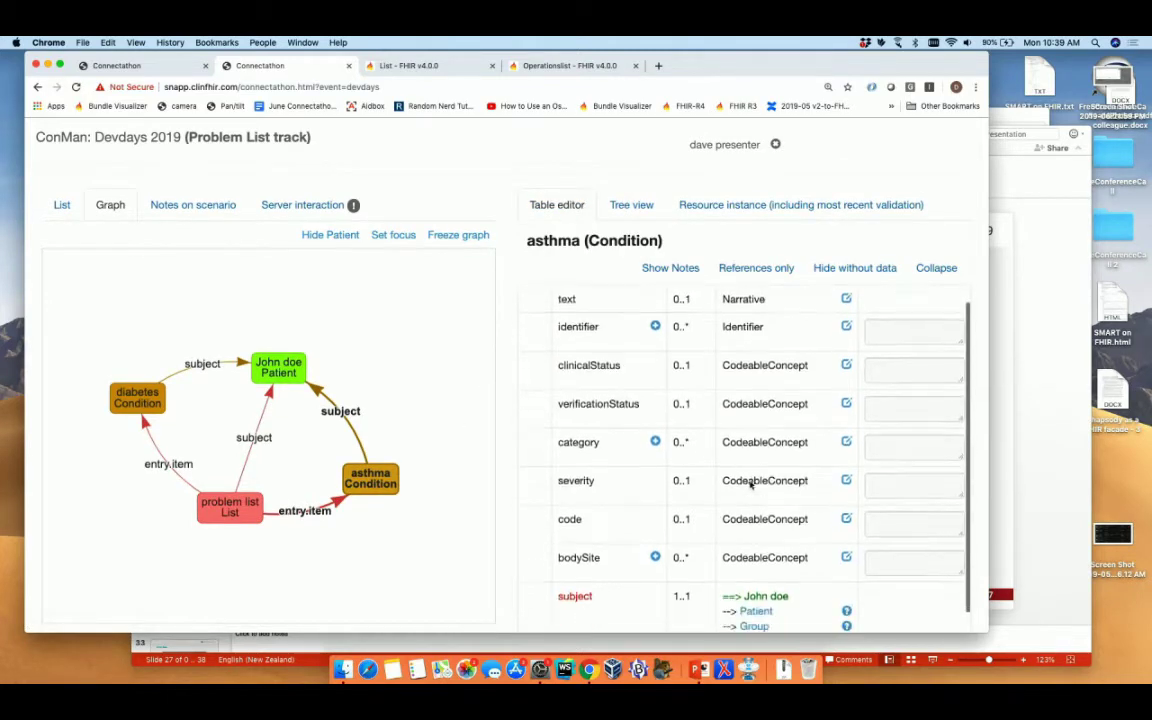
mouse_move(573, 477)
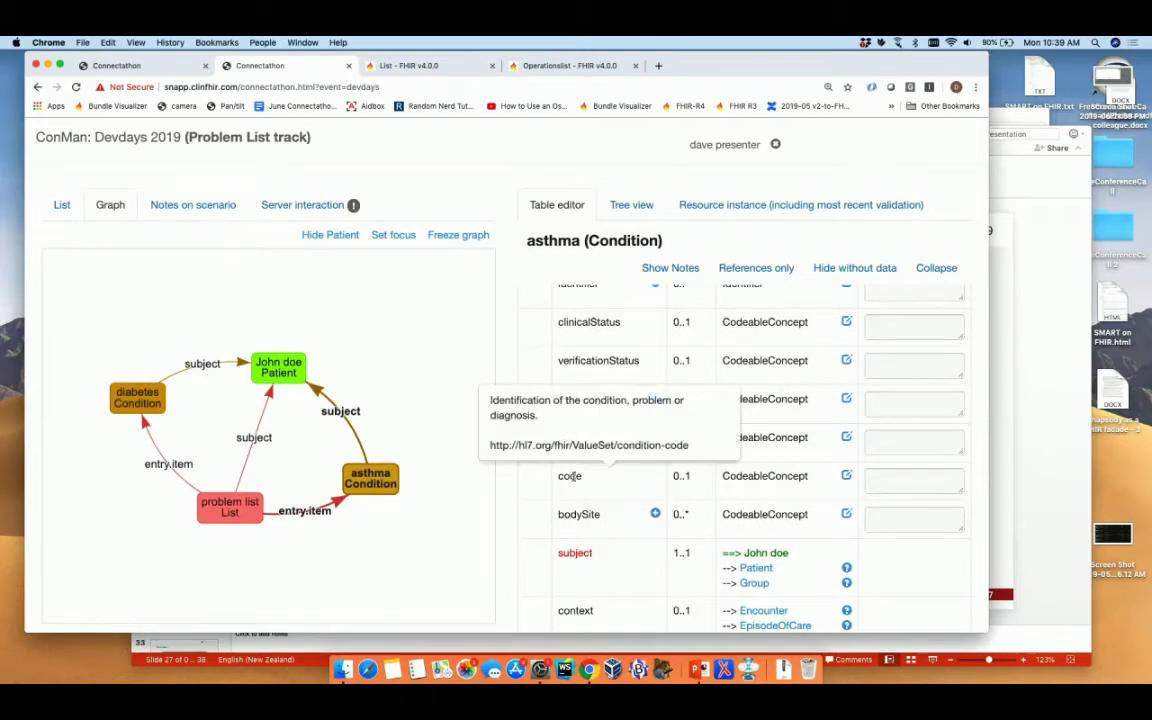
left_click(64, 205)
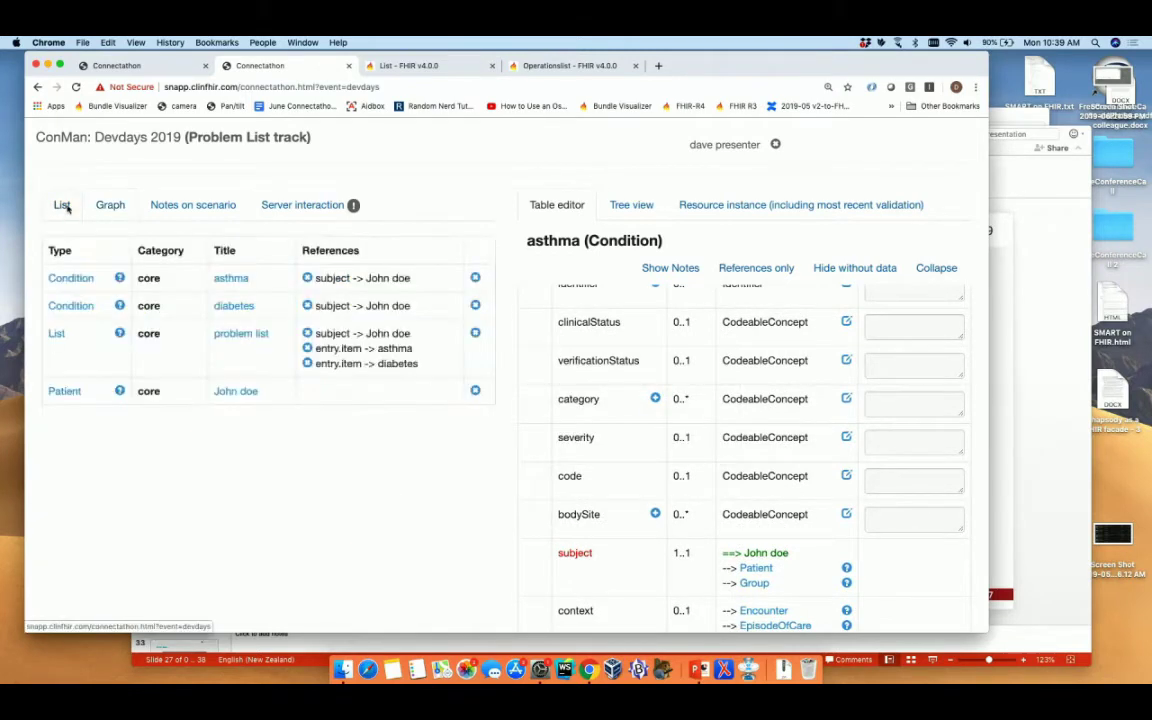
left_click(120, 283)
scroll(241, 437, "down", 3)
scroll(241, 437, "down", 10)
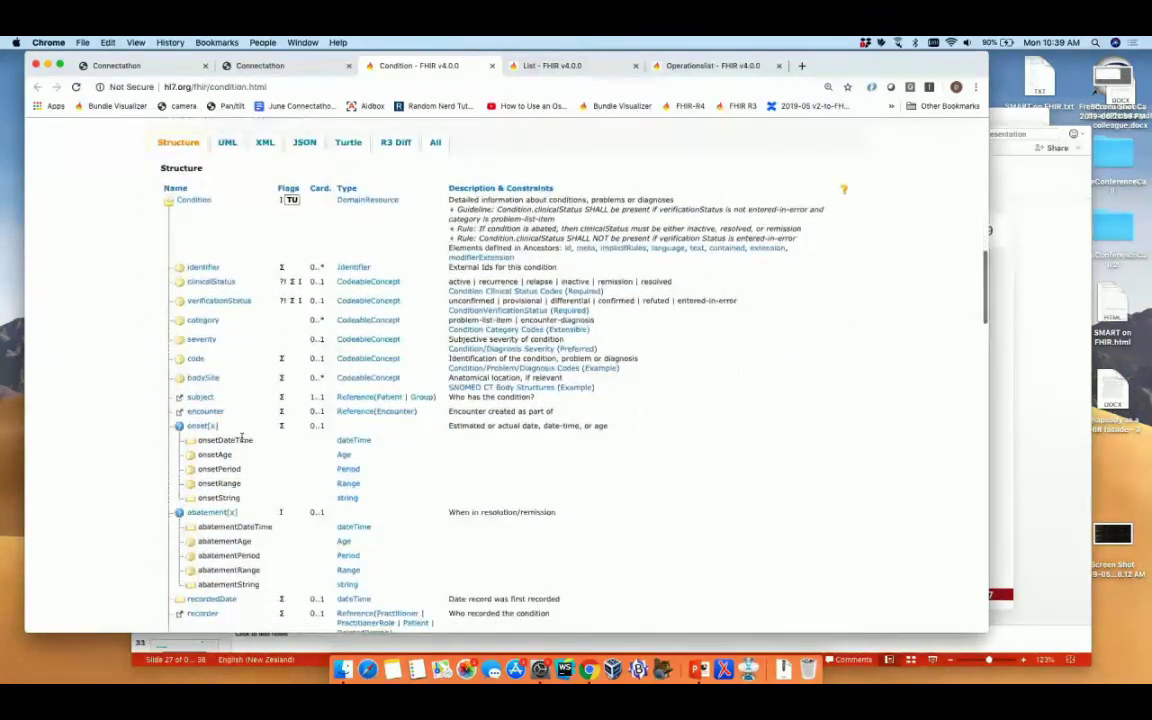
left_click(268, 66)
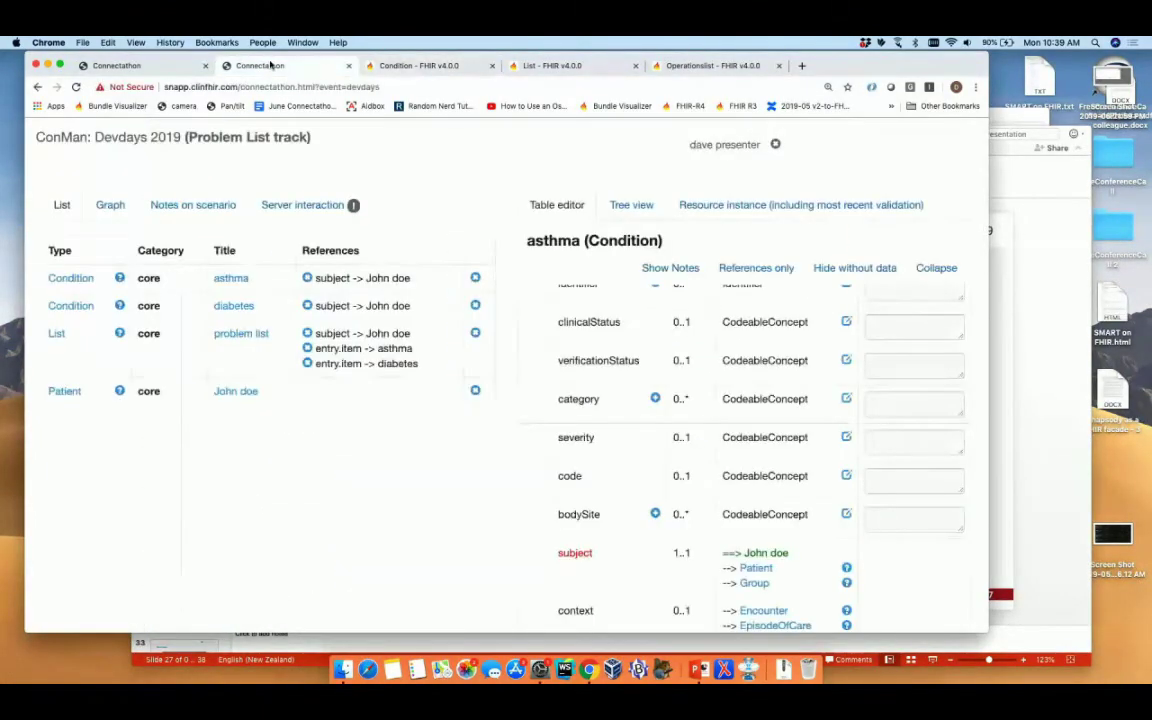
- Search the value set of the asthma Condition's code element for "asthma" and select the concept Acute asthma
left_click(846, 476)
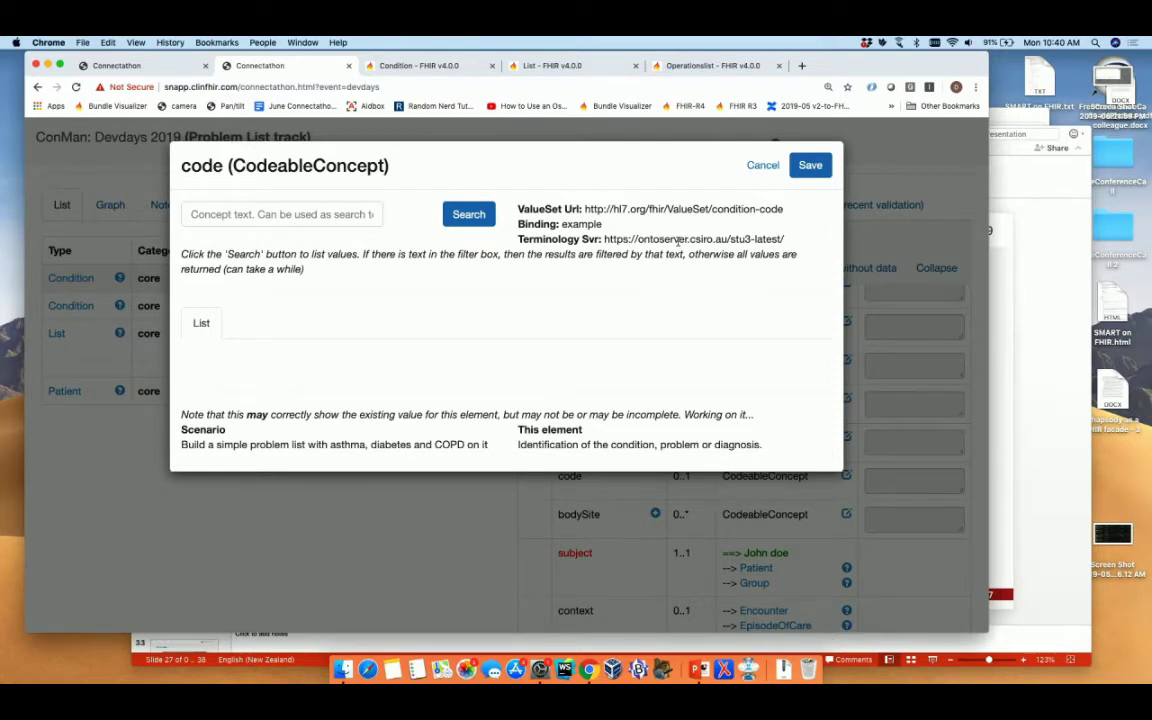
left_click(270, 214)
type("asthma")
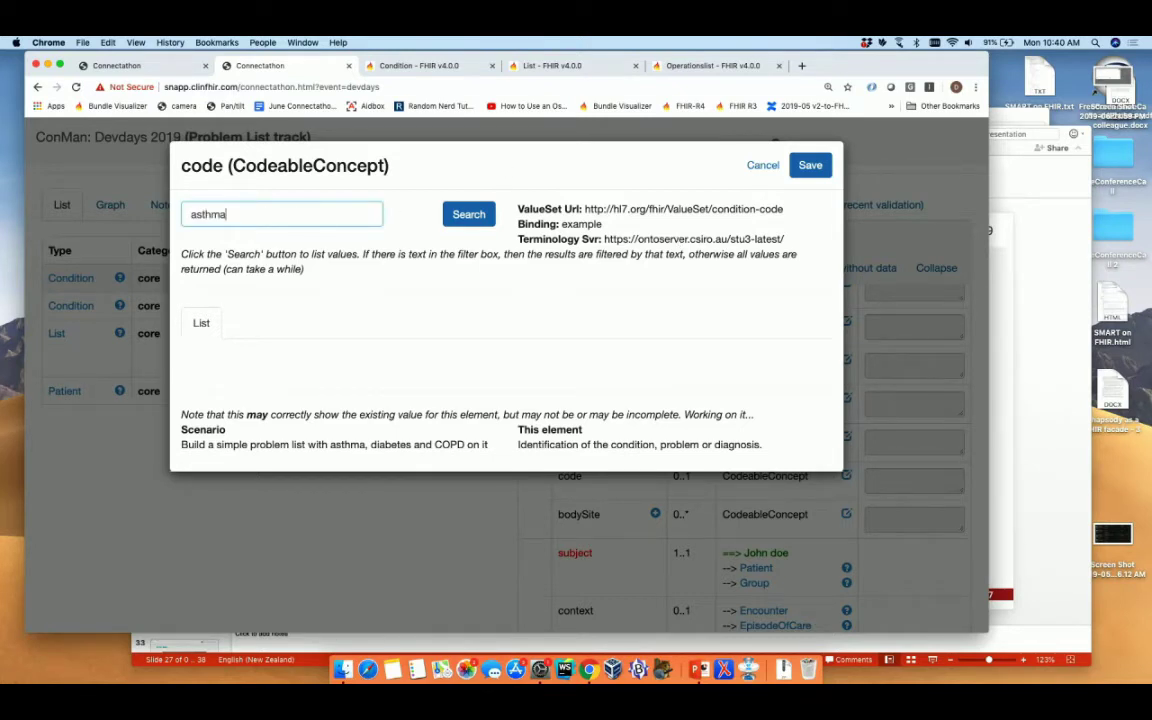
left_click(465, 215)
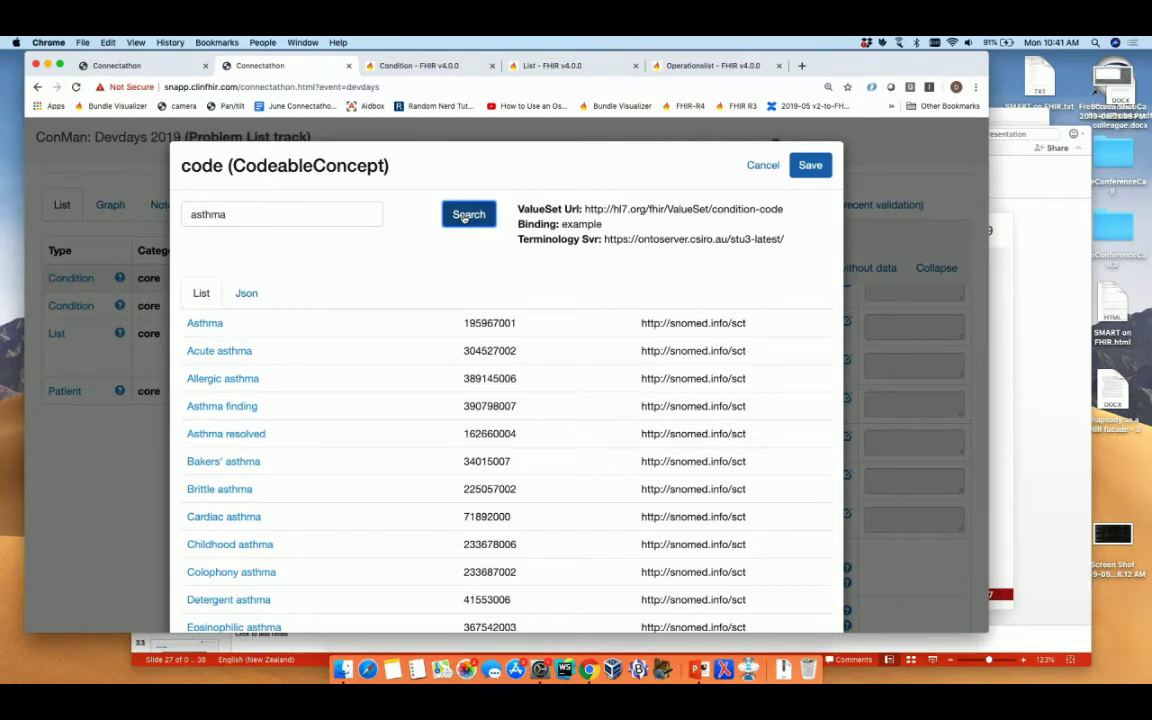
scroll(322, 307, "down", 1)
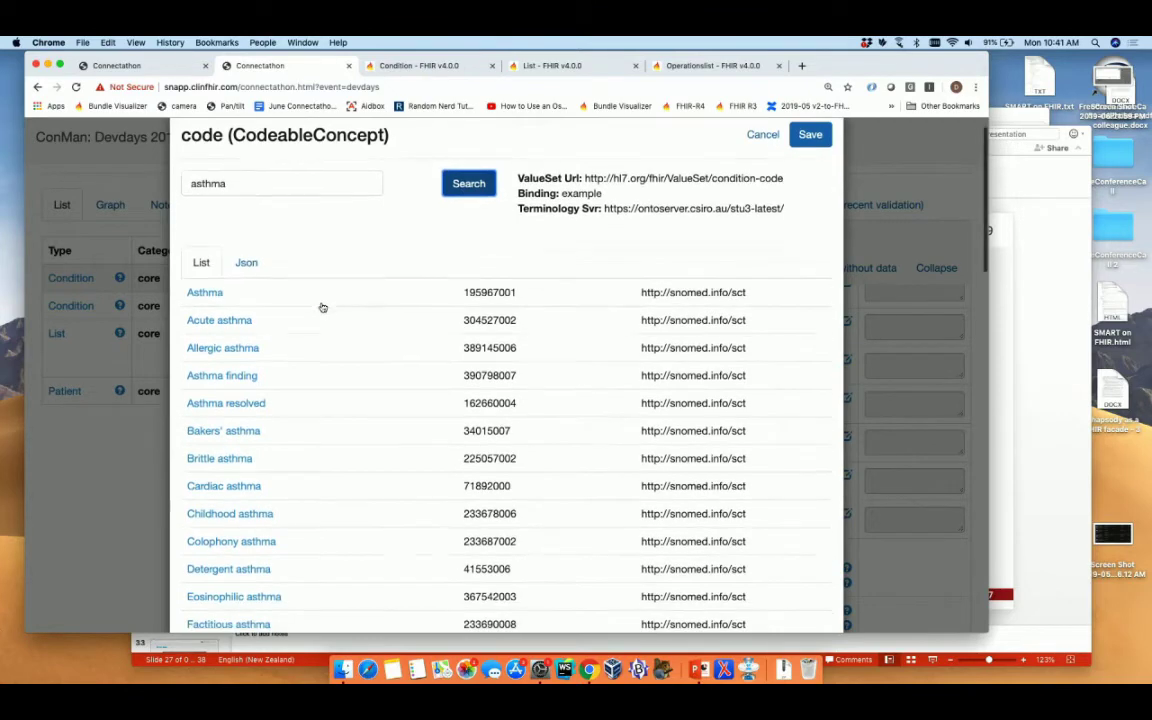
scroll(322, 307, "down", 1)
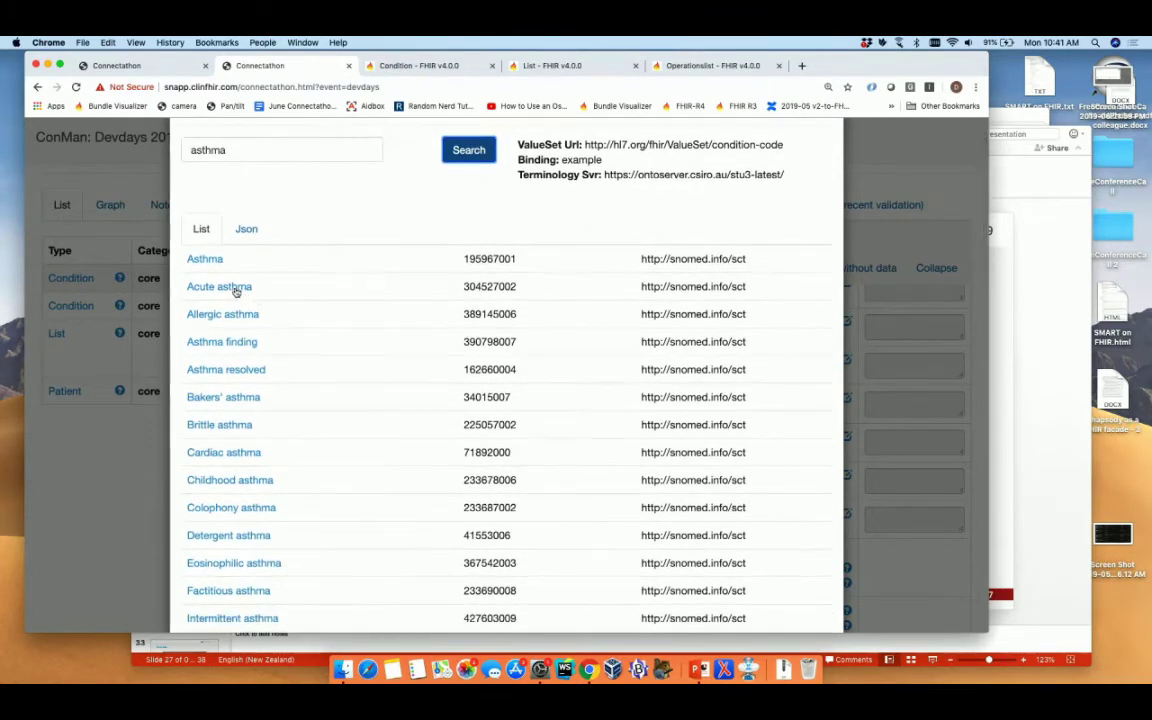
left_click(237, 288)
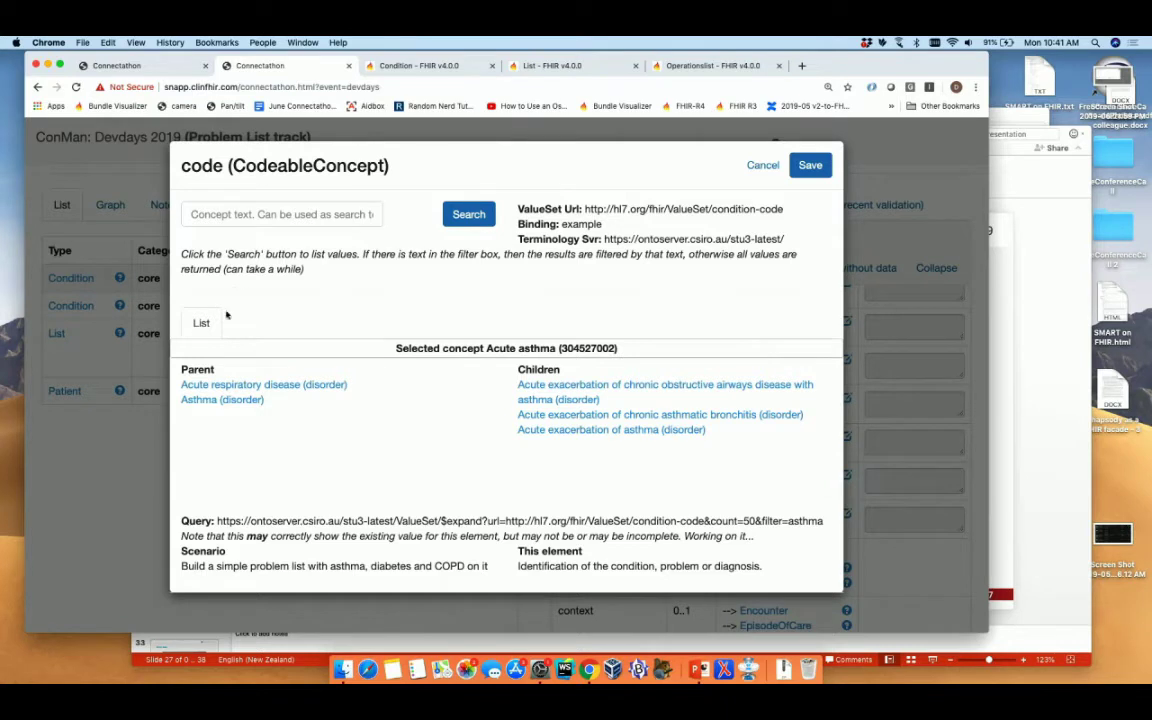
- Go through the parent concept Asthma (disorder) to its child Allergic asthma (disorder) and save that as the Condition's code
left_click(210, 400)
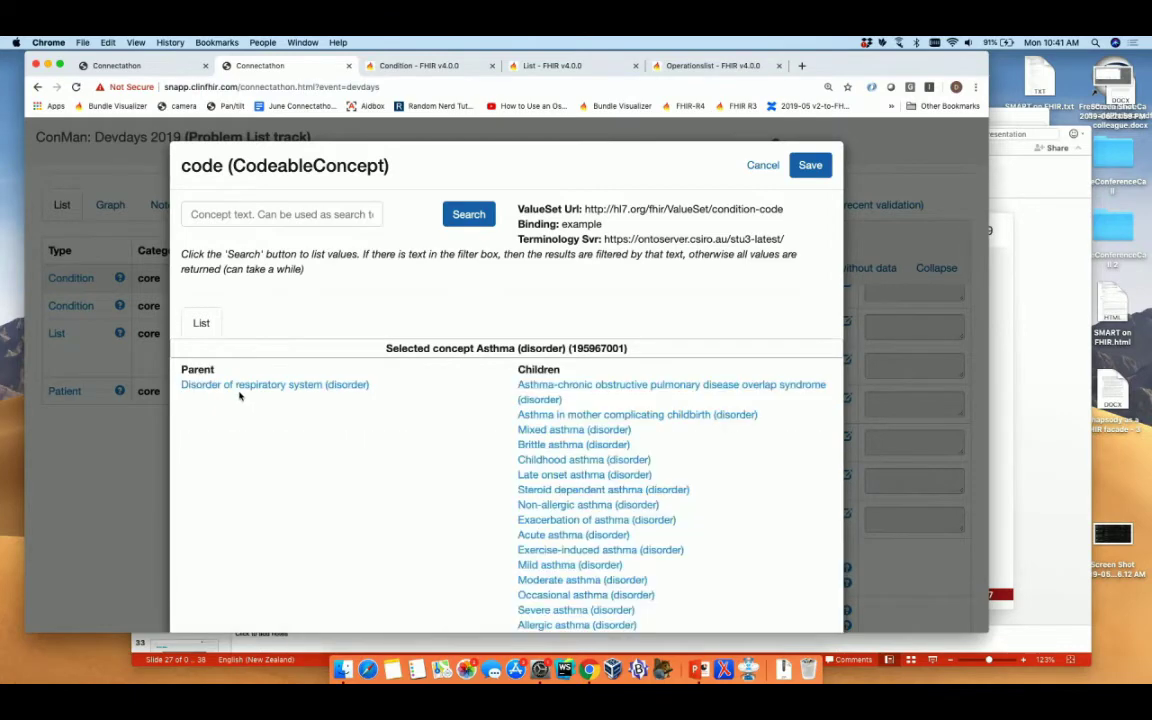
scroll(372, 433, "down", 3)
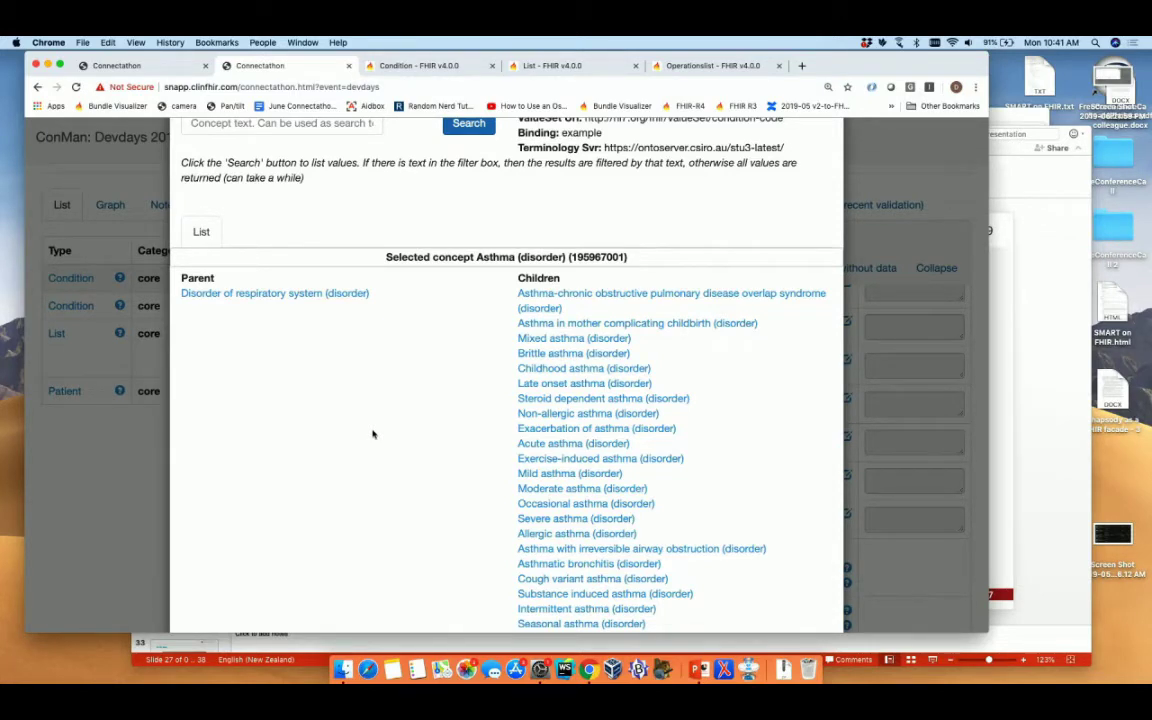
left_click(545, 533)
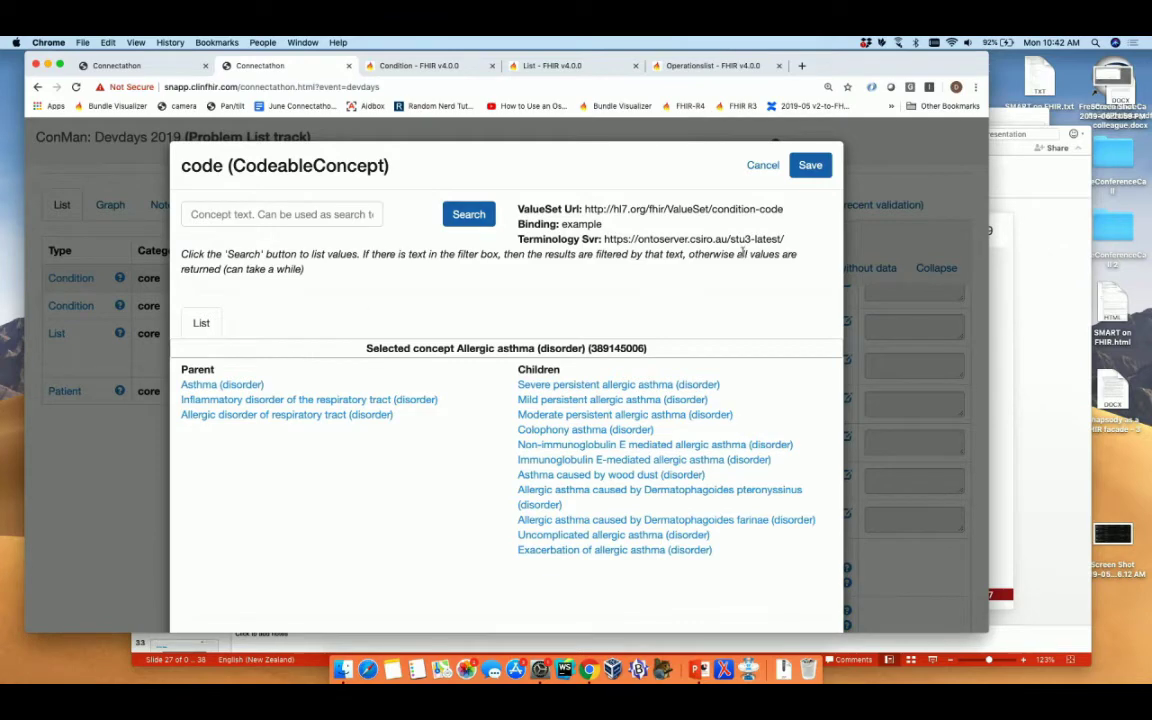
left_click(812, 166)
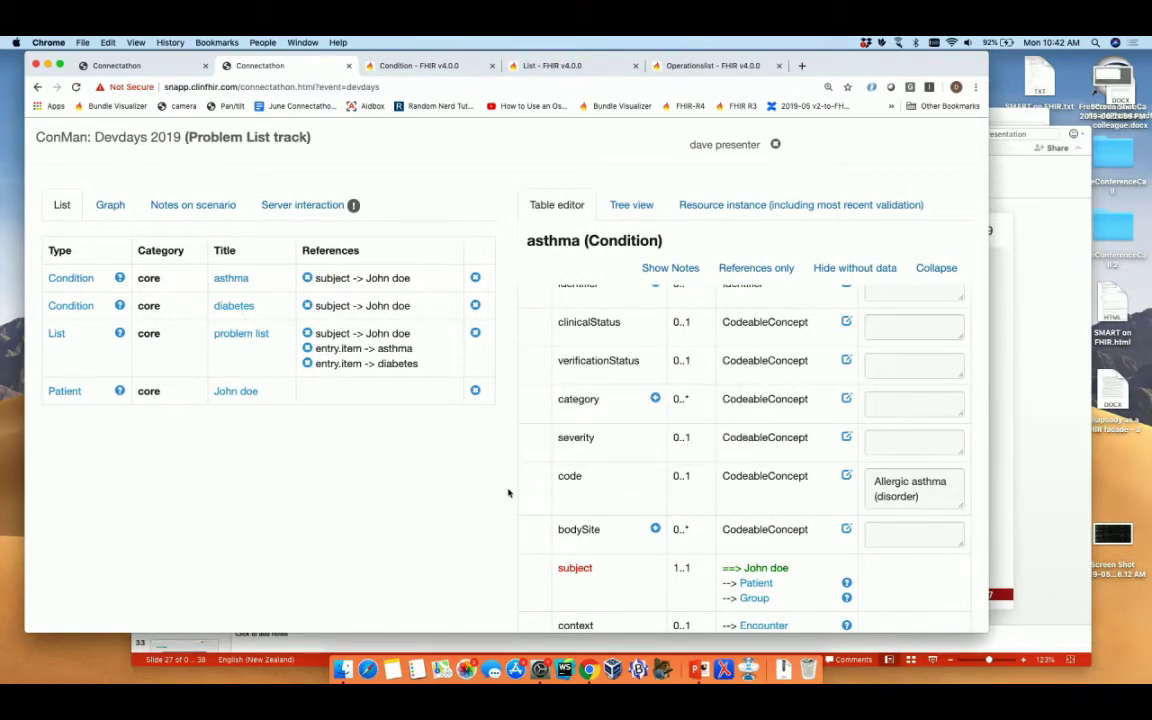
- View the asthma Condition's JSON instance, validate it and examine the reported issues
scroll(508, 492, "up", 5)
left_click(740, 347)
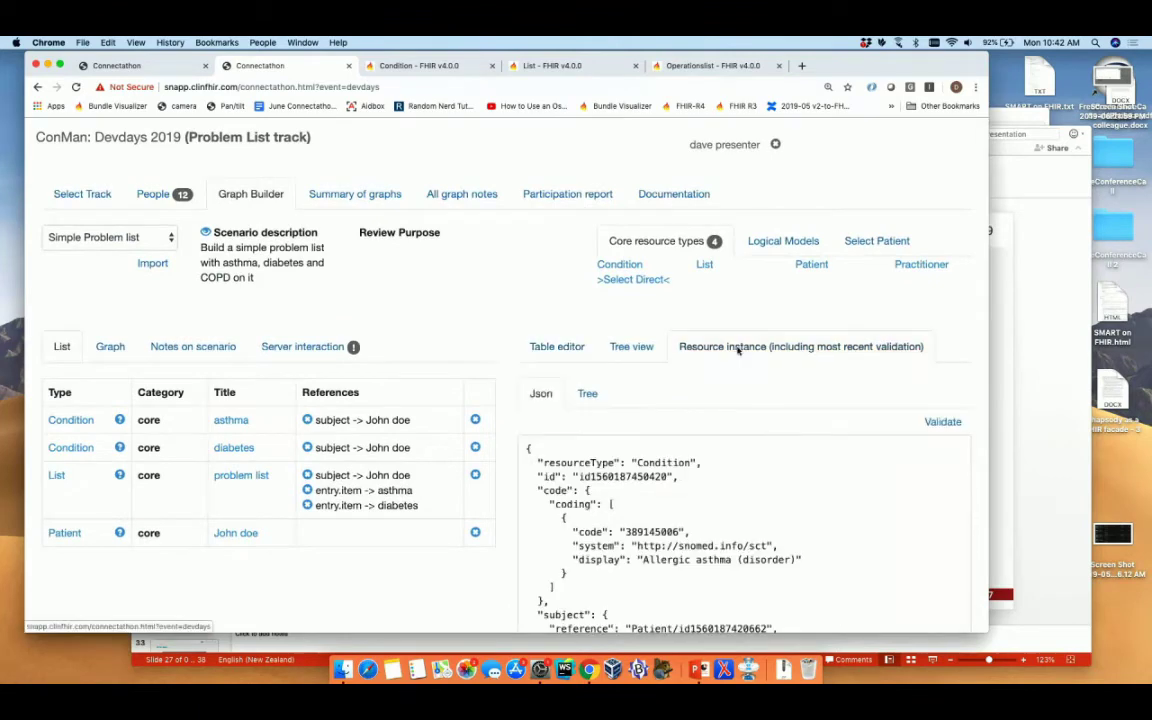
scroll(757, 465, "down", 3)
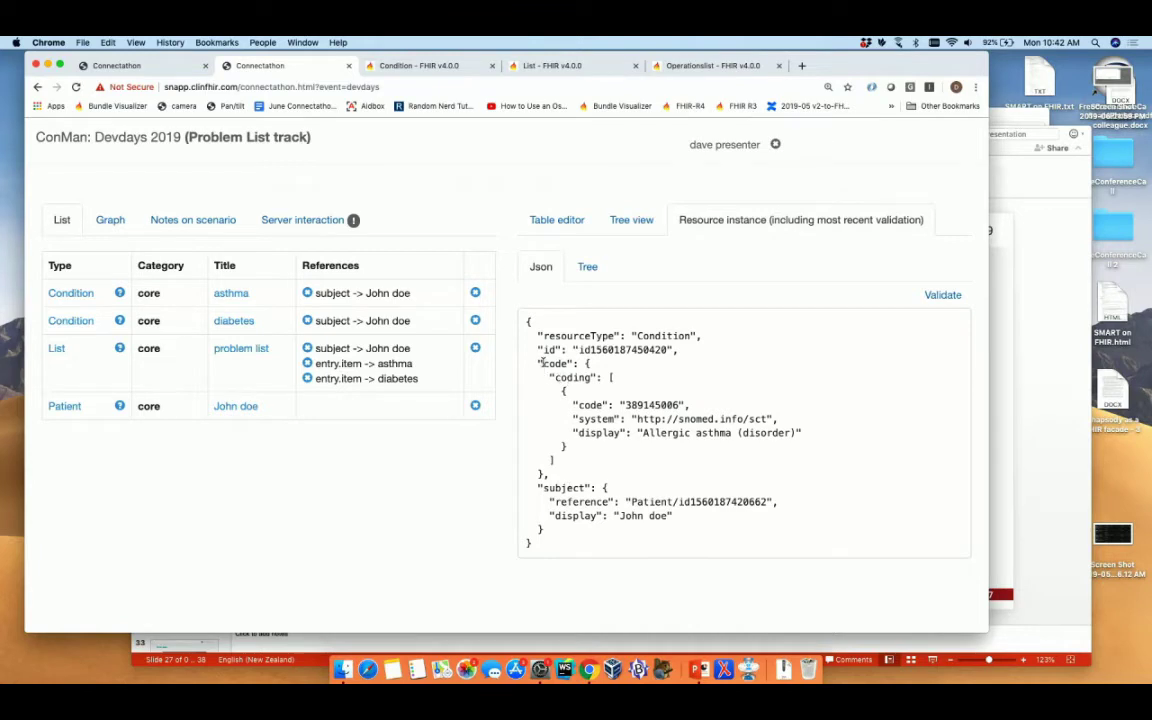
left_click(925, 294)
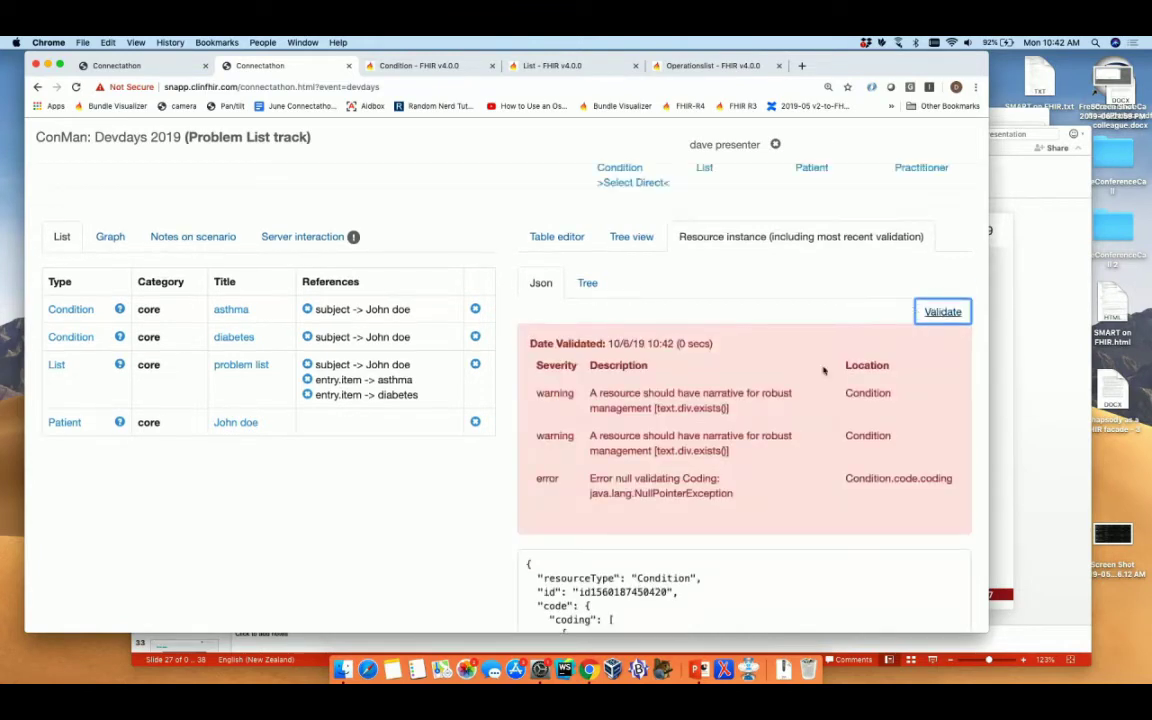
scroll(784, 458, "down", 1)
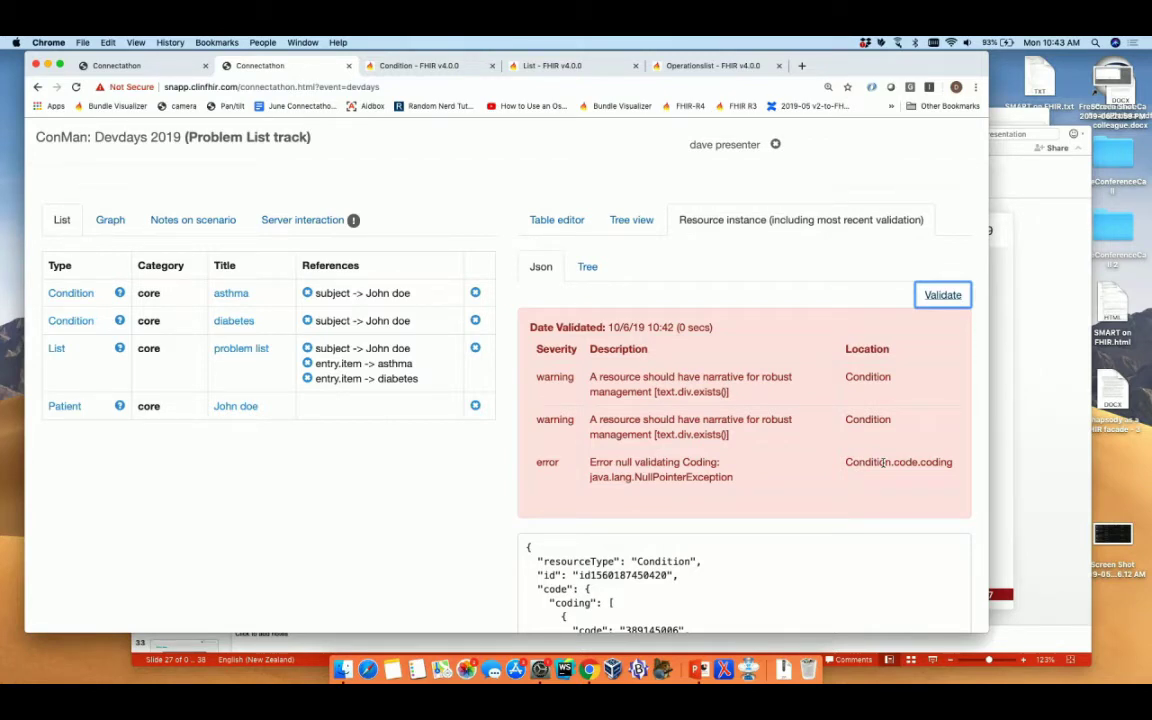
- Return to the Condition's element table, list the clinicalStatus codes, choose Inactive and save it
left_click(562, 223)
scroll(640, 442, "down", 5)
scroll(638, 443, "down", 1)
scroll(638, 443, "up", 5)
scroll(638, 443, "down", 1)
scroll(638, 443, "down", 1)
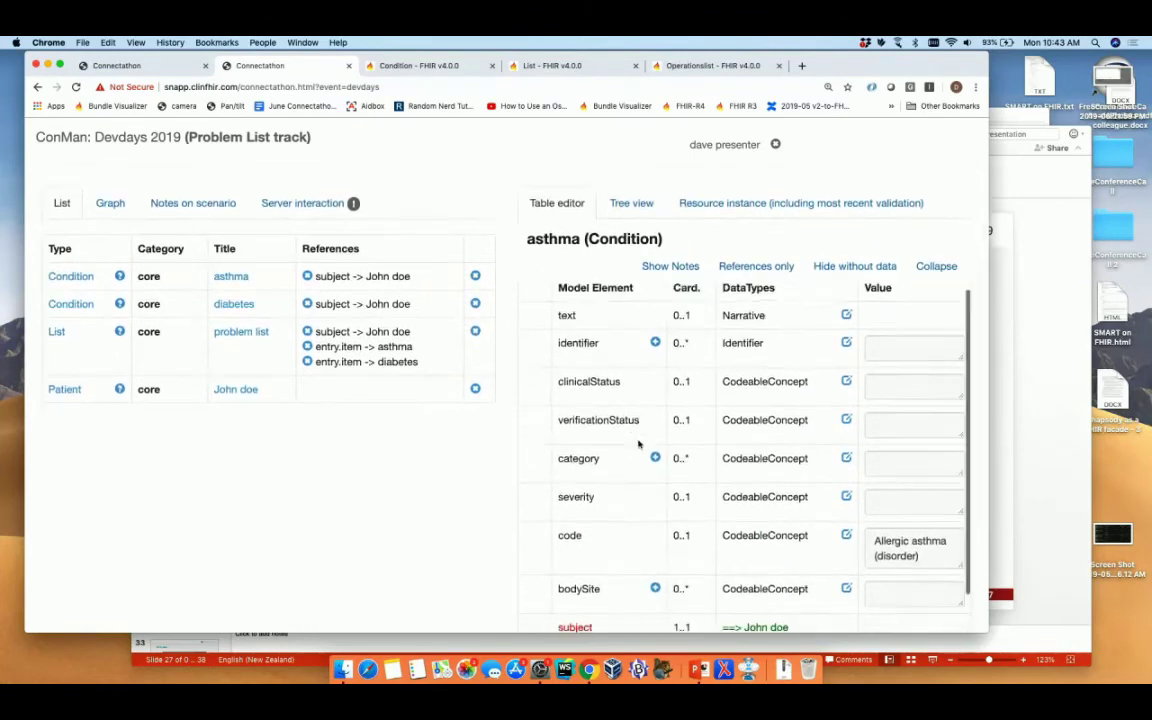
left_click(846, 382)
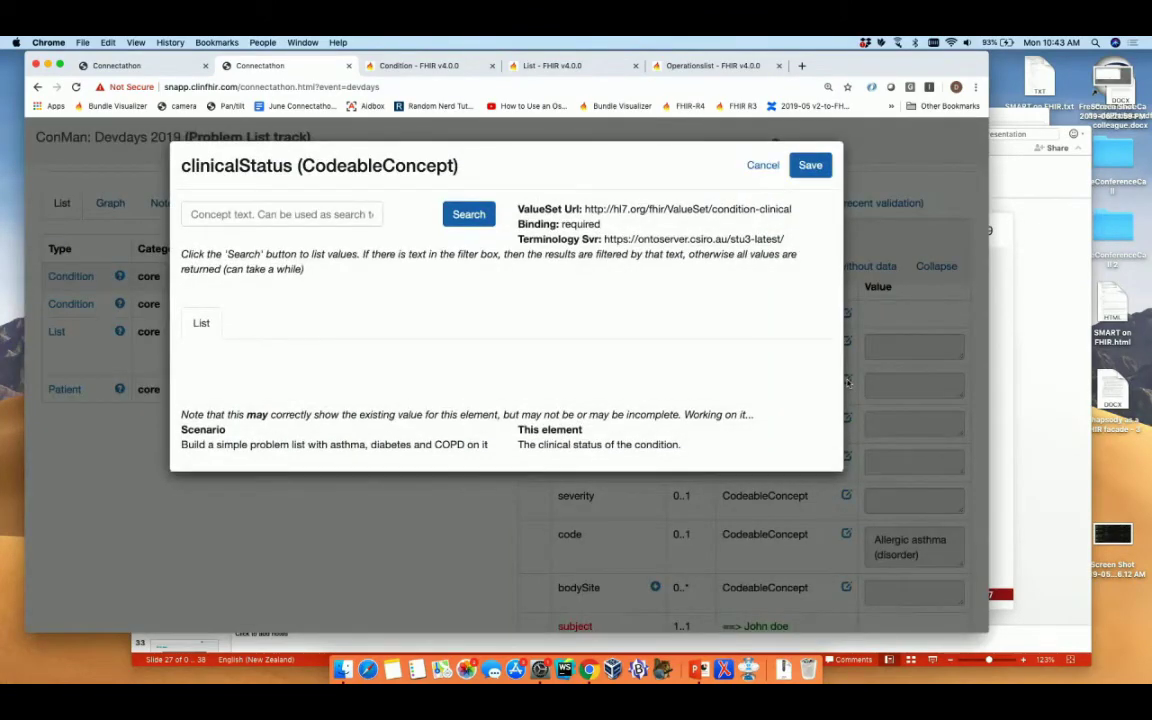
left_click(483, 210)
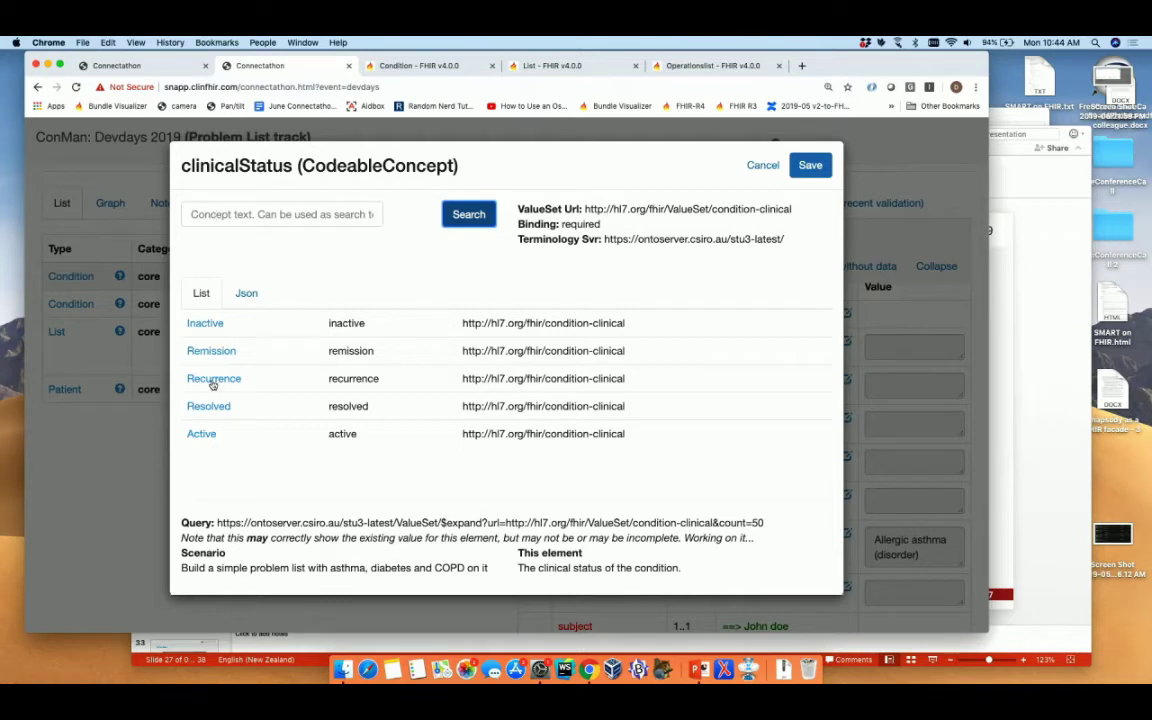
left_click(204, 324)
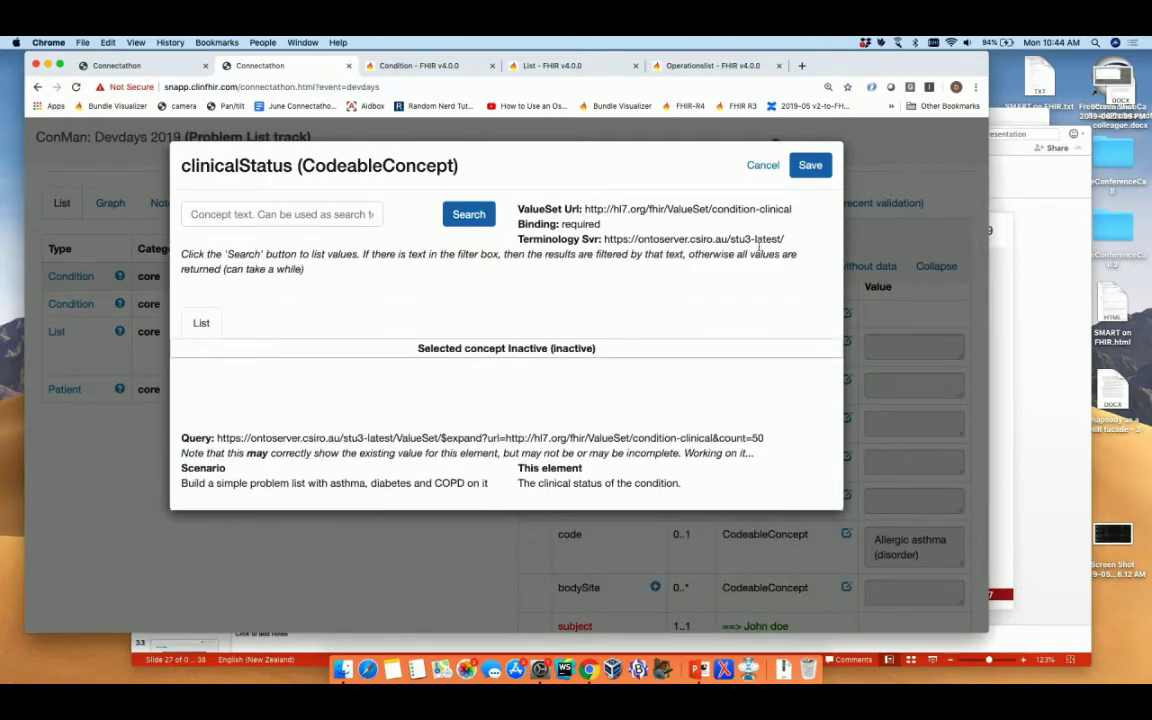
left_click(810, 166)
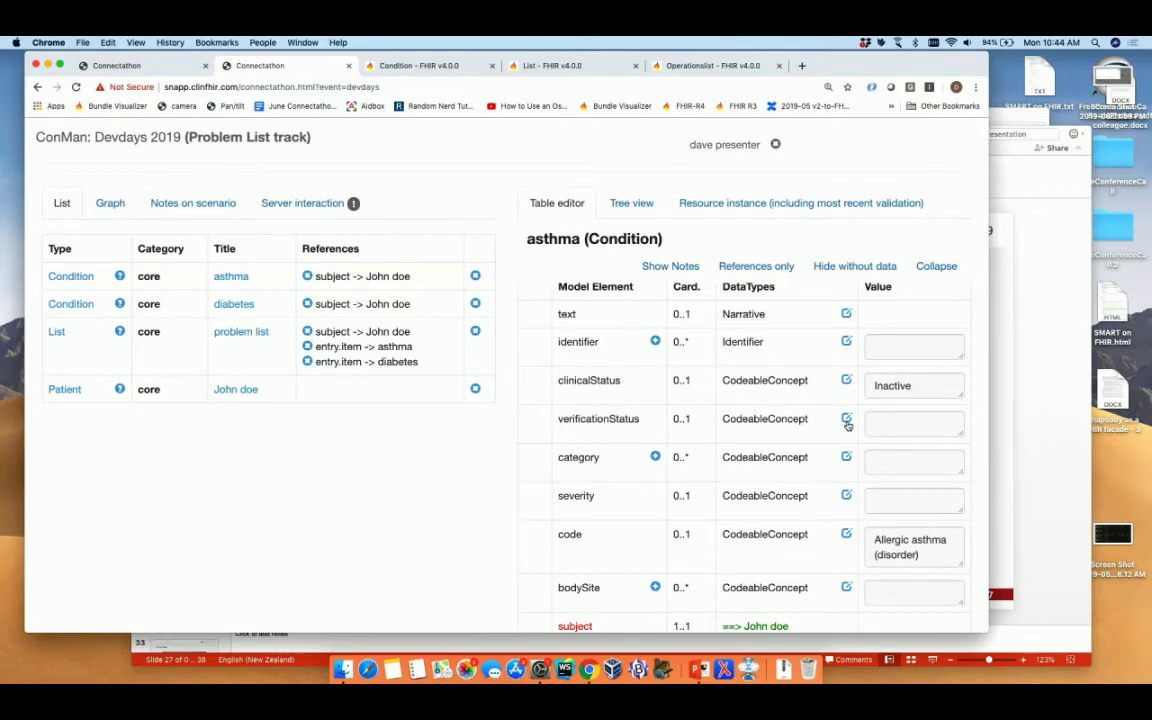
- Open the Condition's verificationStatus element for editing and list all codes of its value set
left_click(846, 420)
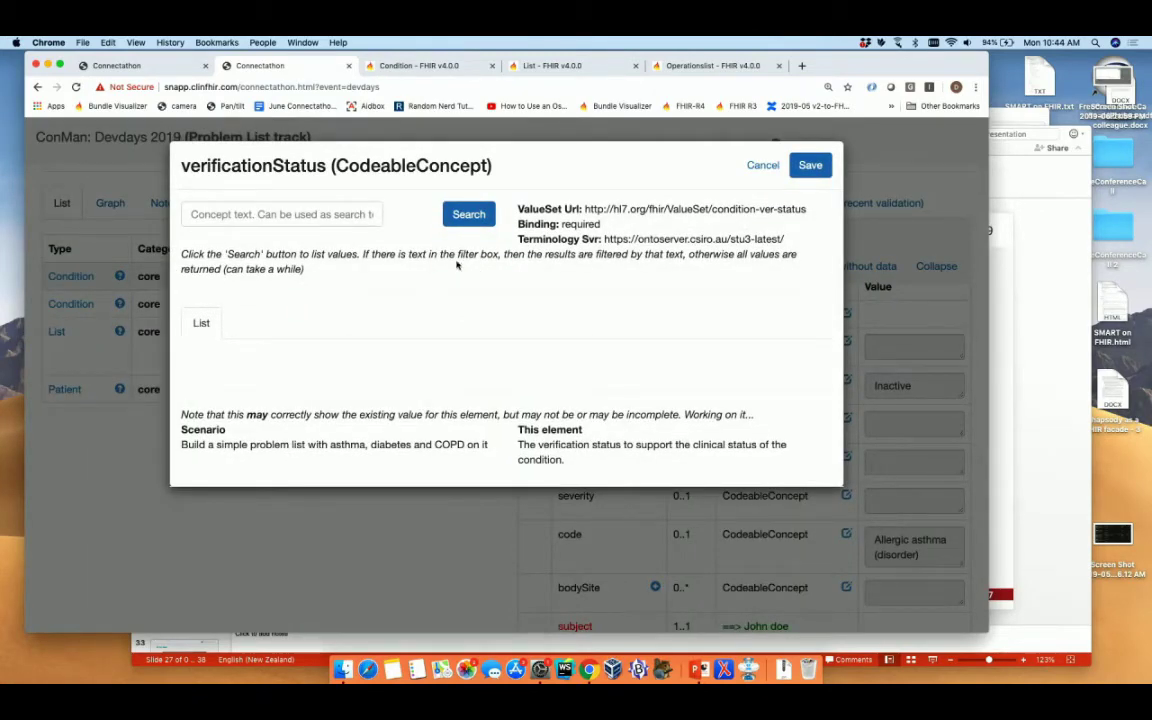
left_click(469, 219)
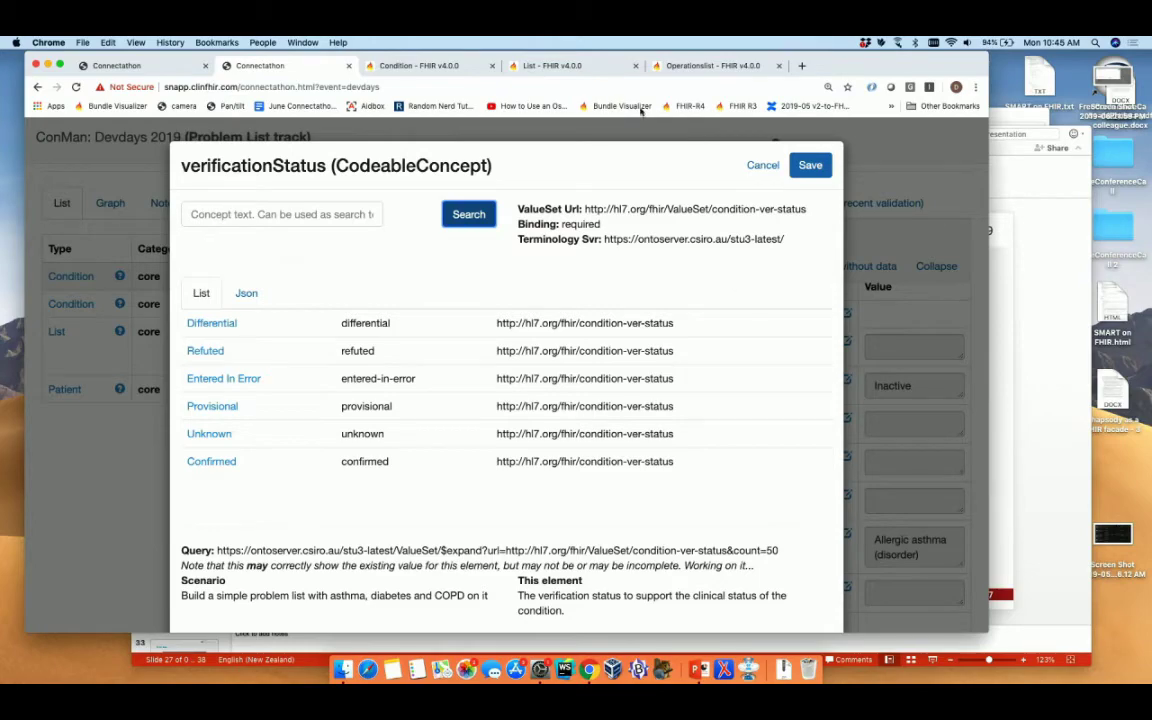
- Switch to the FHIR specification, open its Terminology module from the home page, and examine the structure diagram and the index of resources and operations
left_click(552, 66)
scroll(123, 241, "up", 15)
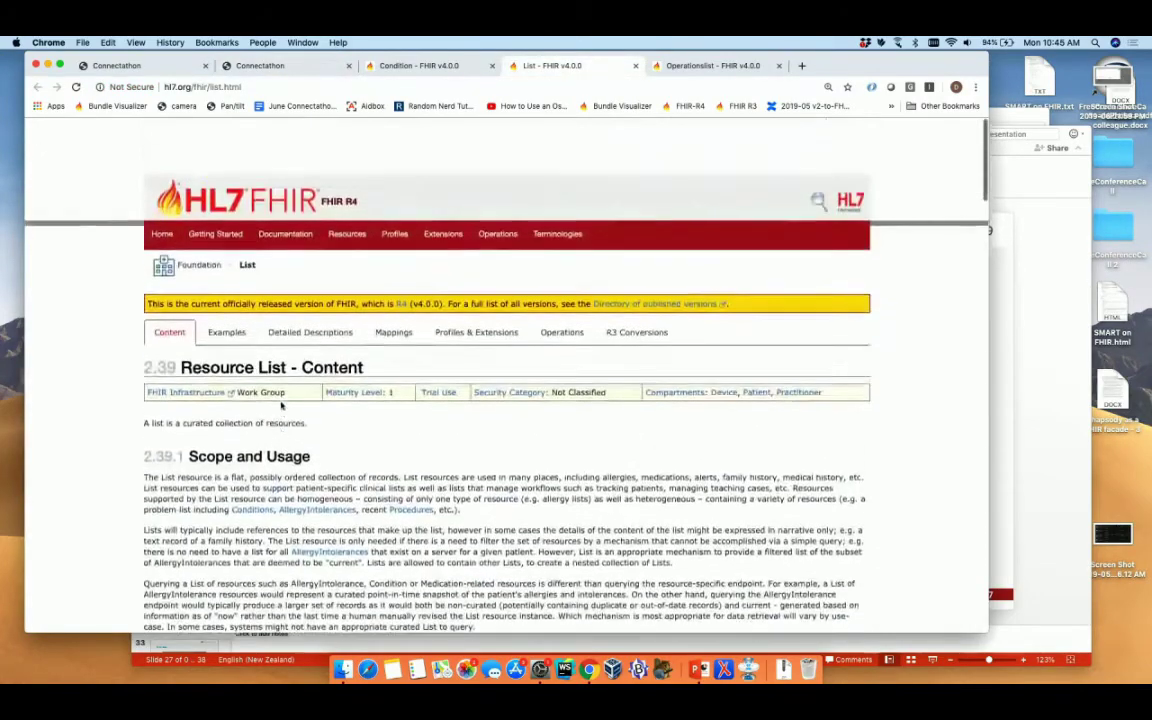
left_click(161, 179)
scroll(372, 397, "down", 5)
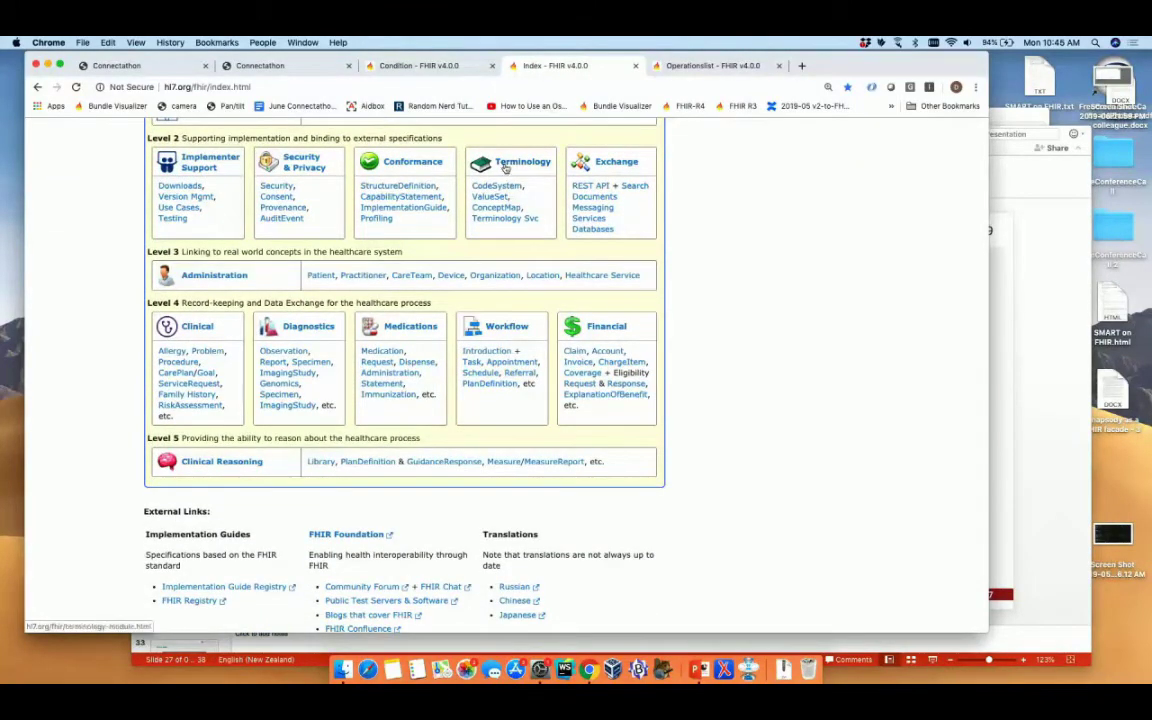
left_click(508, 164)
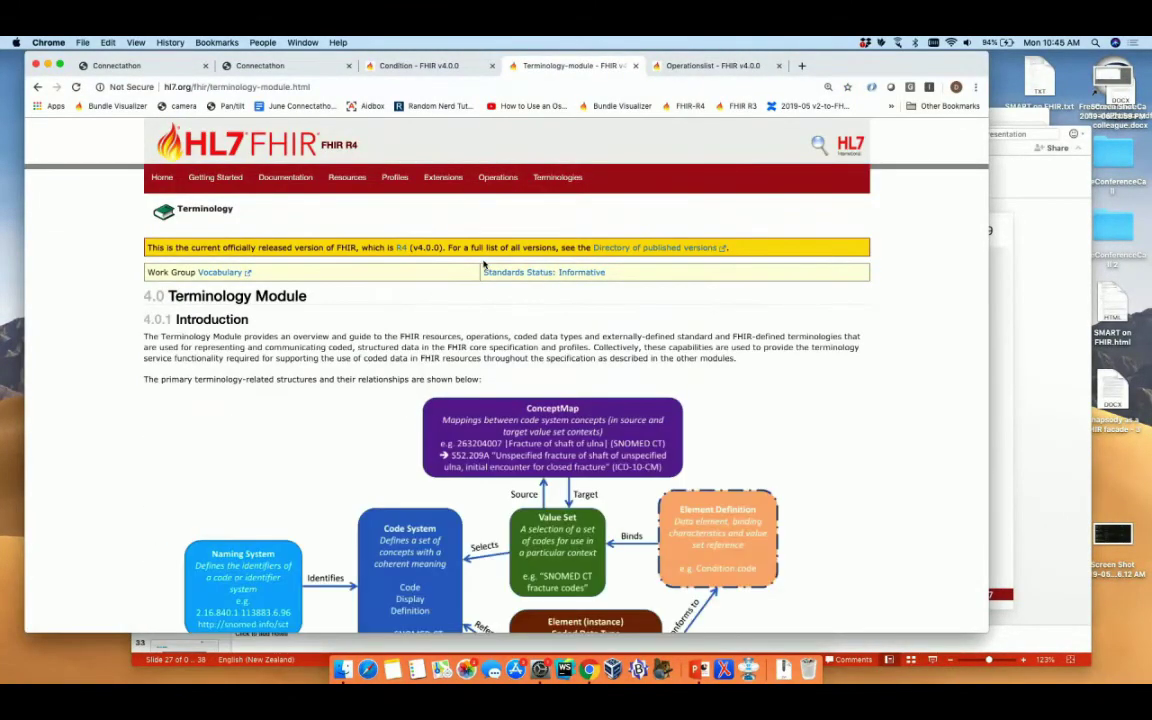
scroll(358, 313, "down", 5)
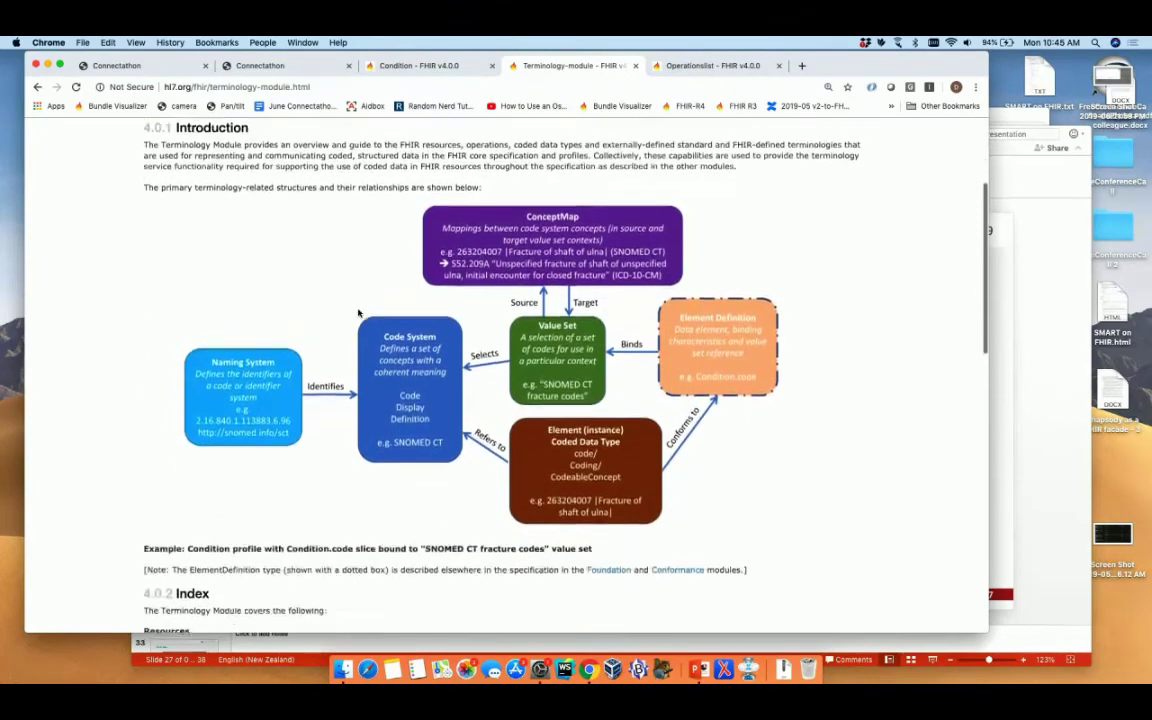
scroll(358, 313, "down", 6)
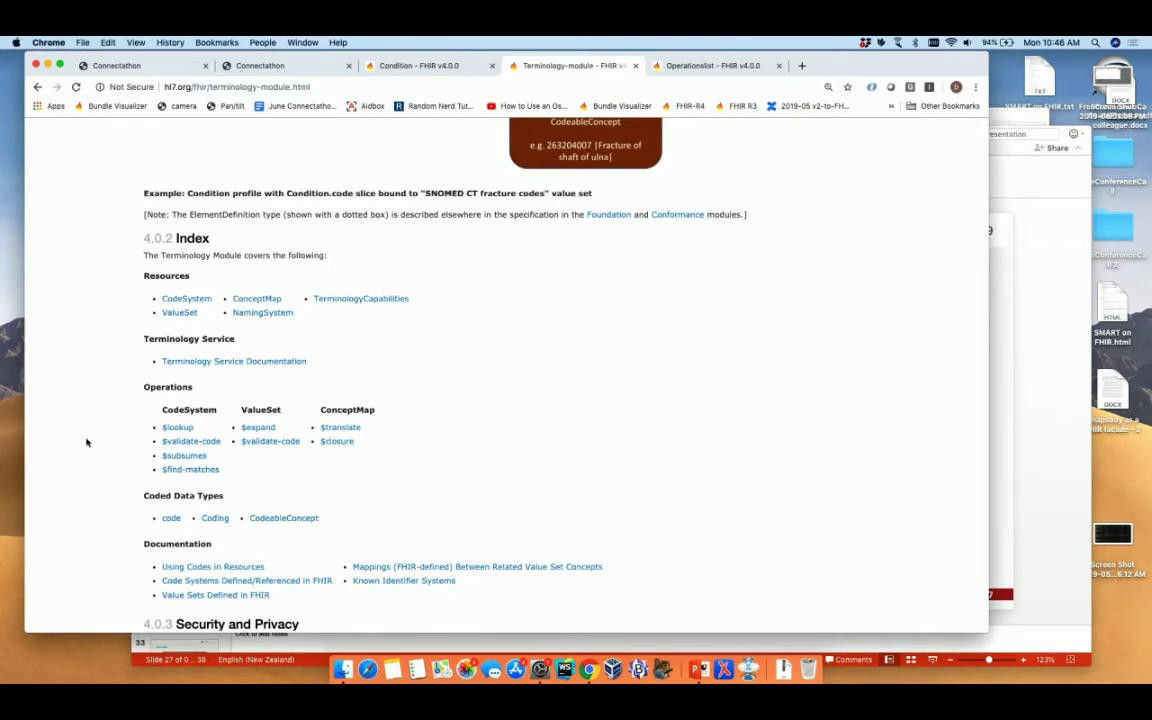
scroll(188, 303, "up", 15)
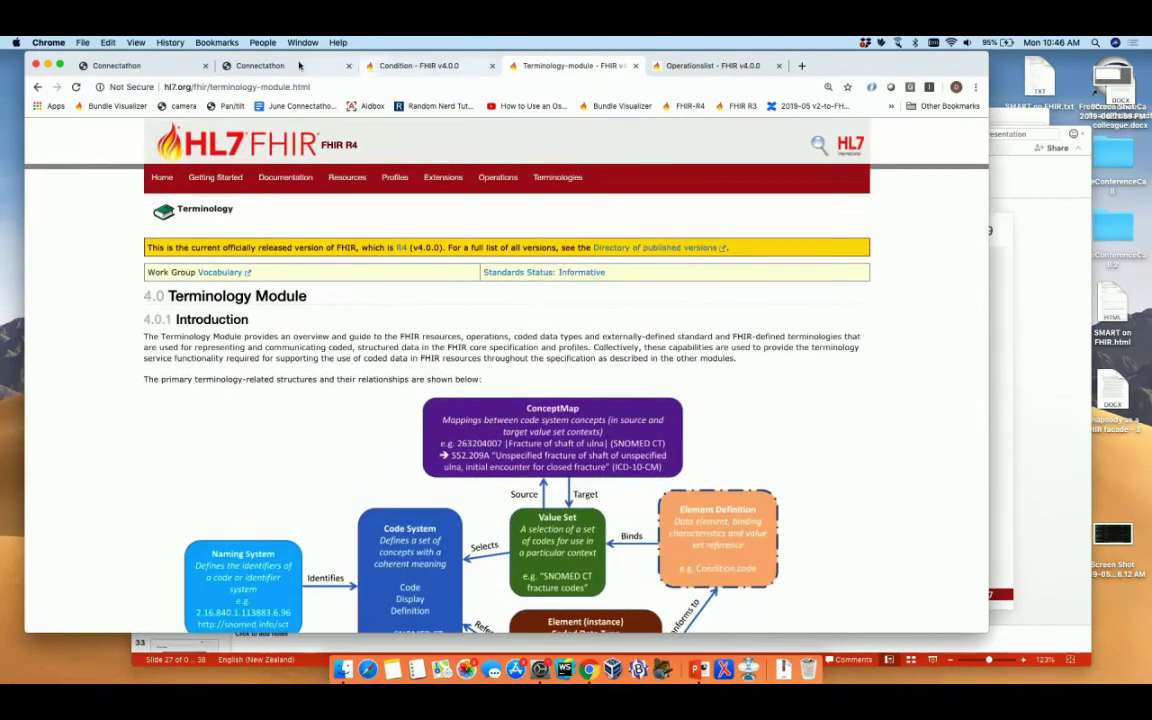
- Return to ConMan, choose Refuted as the asthma Condition's verificationStatus and save it
left_click(255, 65)
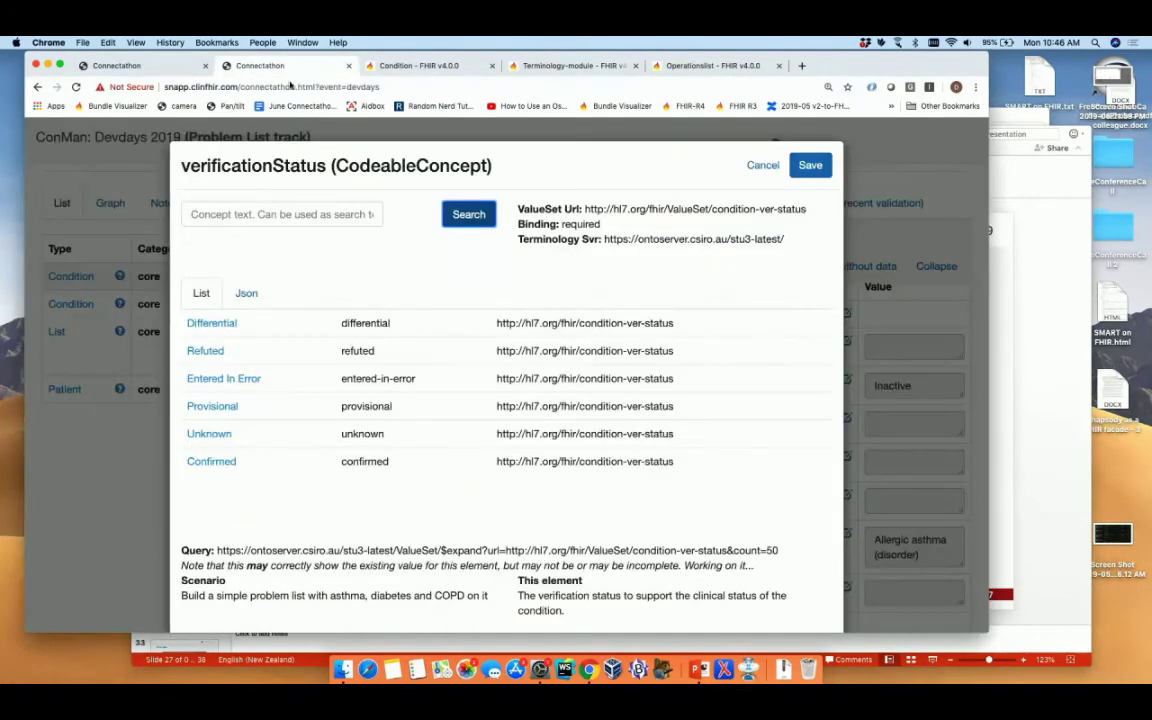
left_click(205, 351)
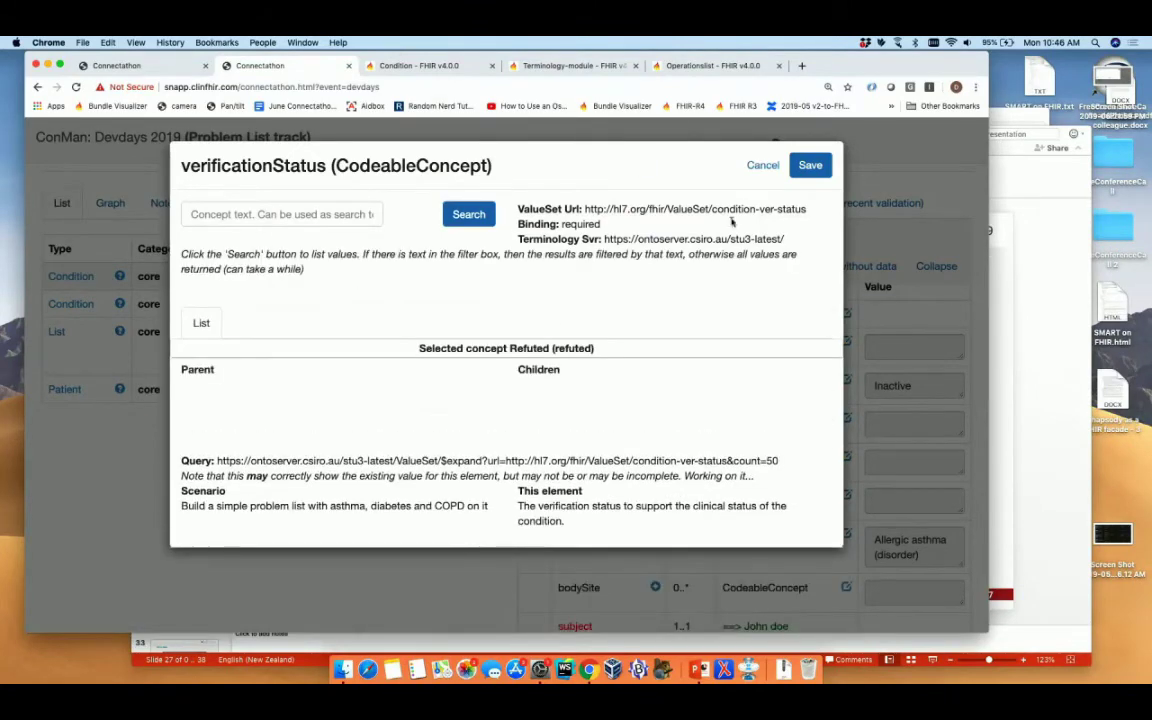
left_click(810, 166)
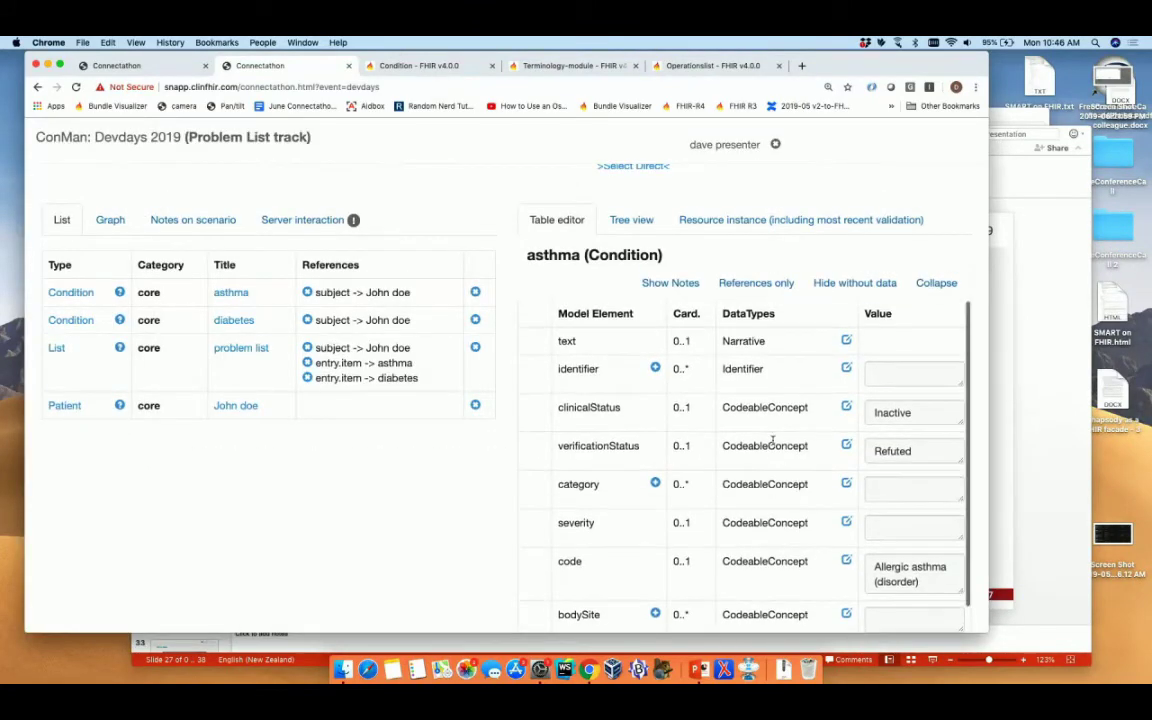
- Validate the asthma Condition's updated resource instance and examine the issues reported for each element
scroll(782, 437, "up", 3)
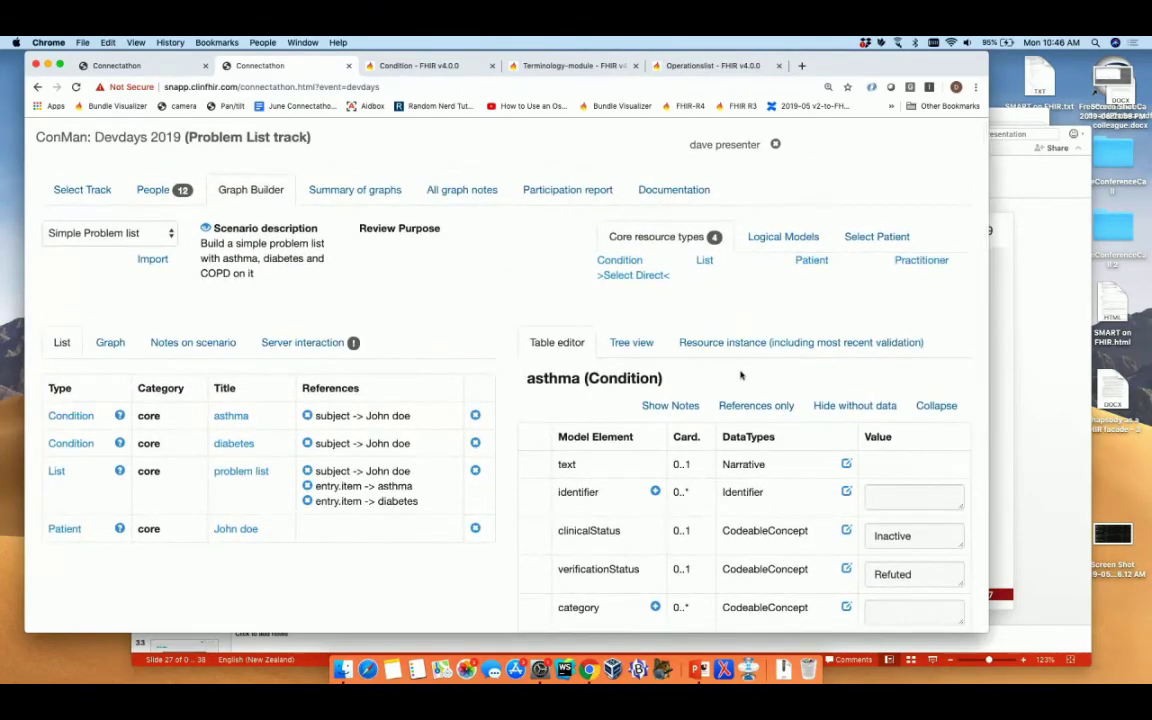
left_click(727, 343)
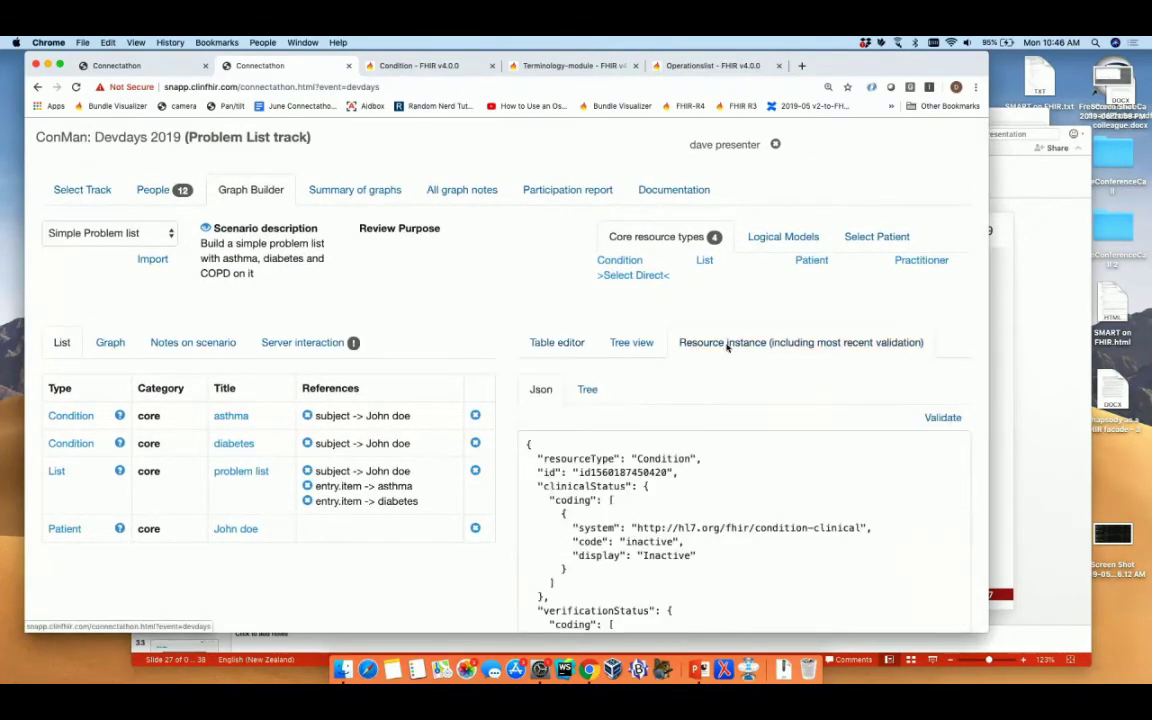
left_click(940, 418)
scroll(786, 436, "down", 6)
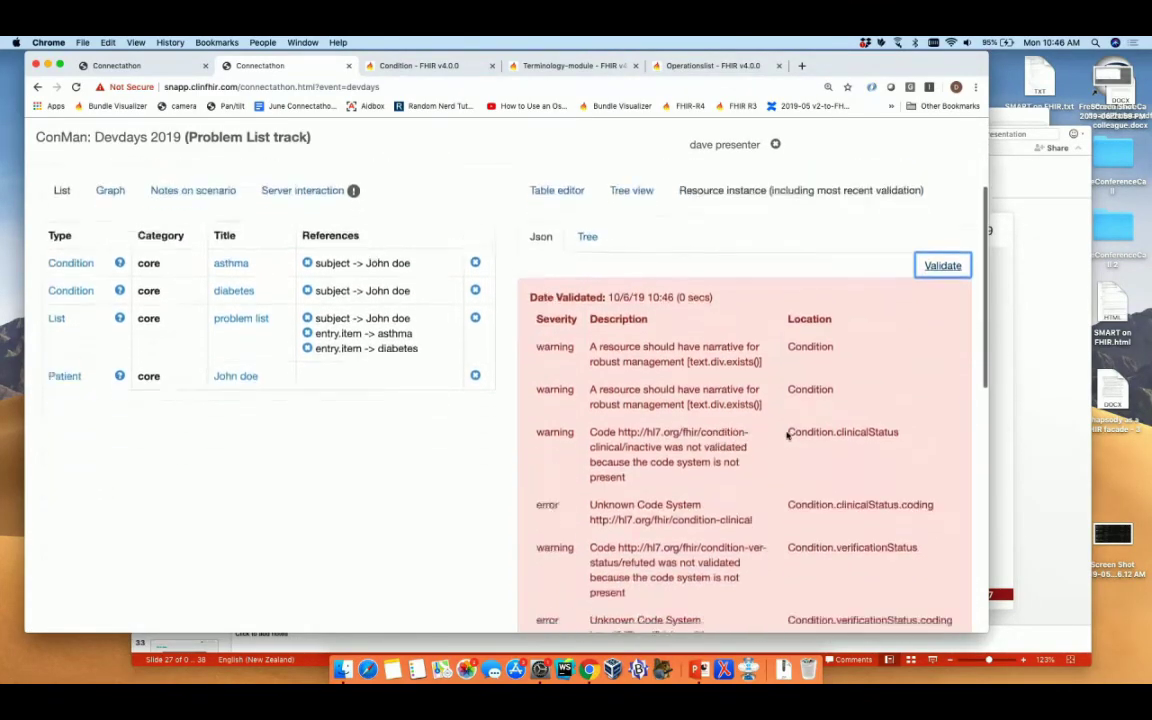
scroll(786, 436, "down", 2)
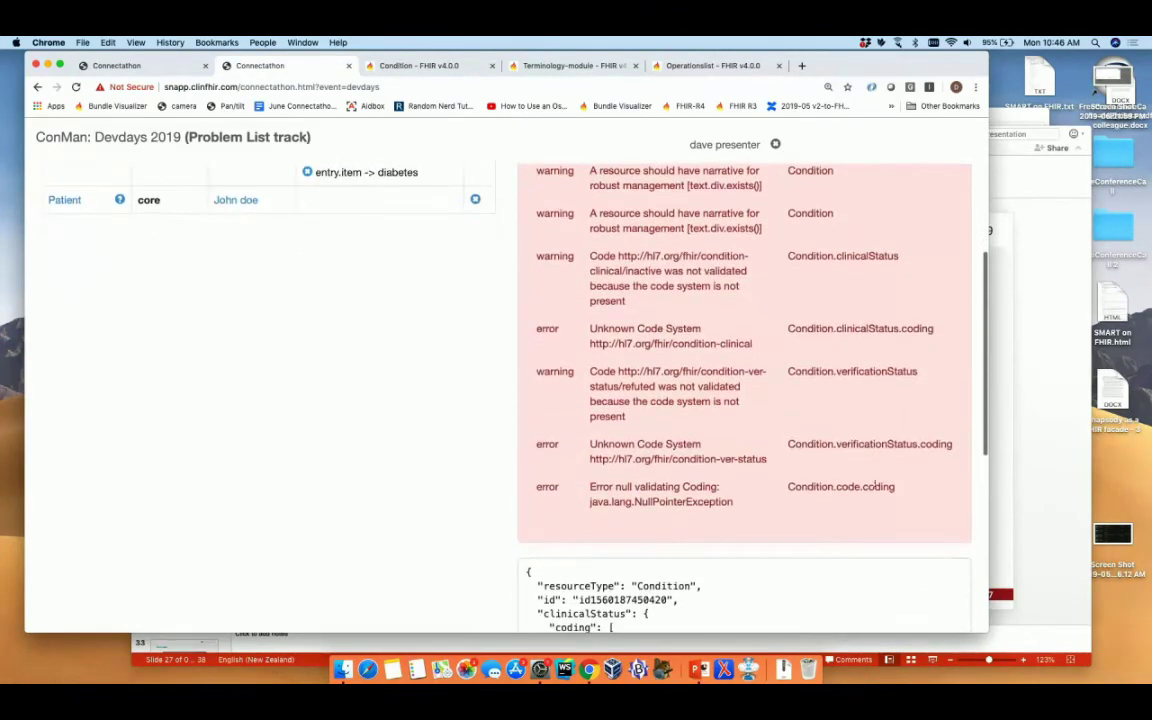
scroll(767, 474, "up", 3)
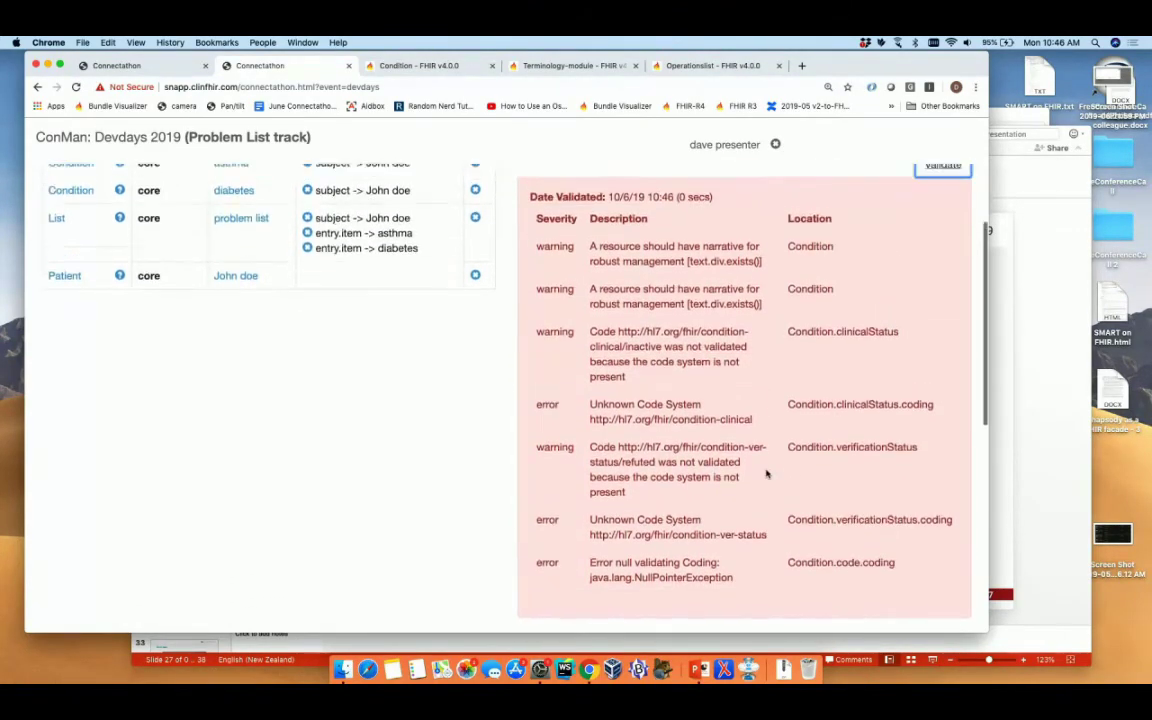
- Return the asthma Condition to its table editor and review the values of its elements
scroll(767, 474, "up", 1)
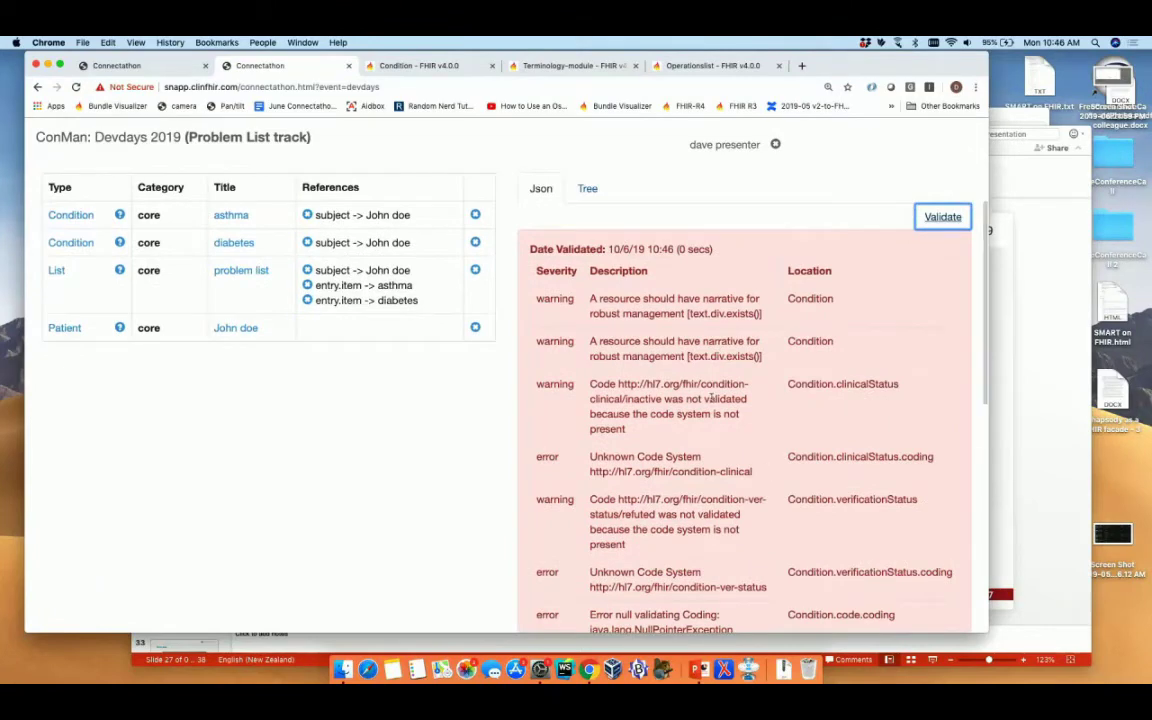
scroll(690, 303, "up", 2)
scroll(690, 303, "up", 1)
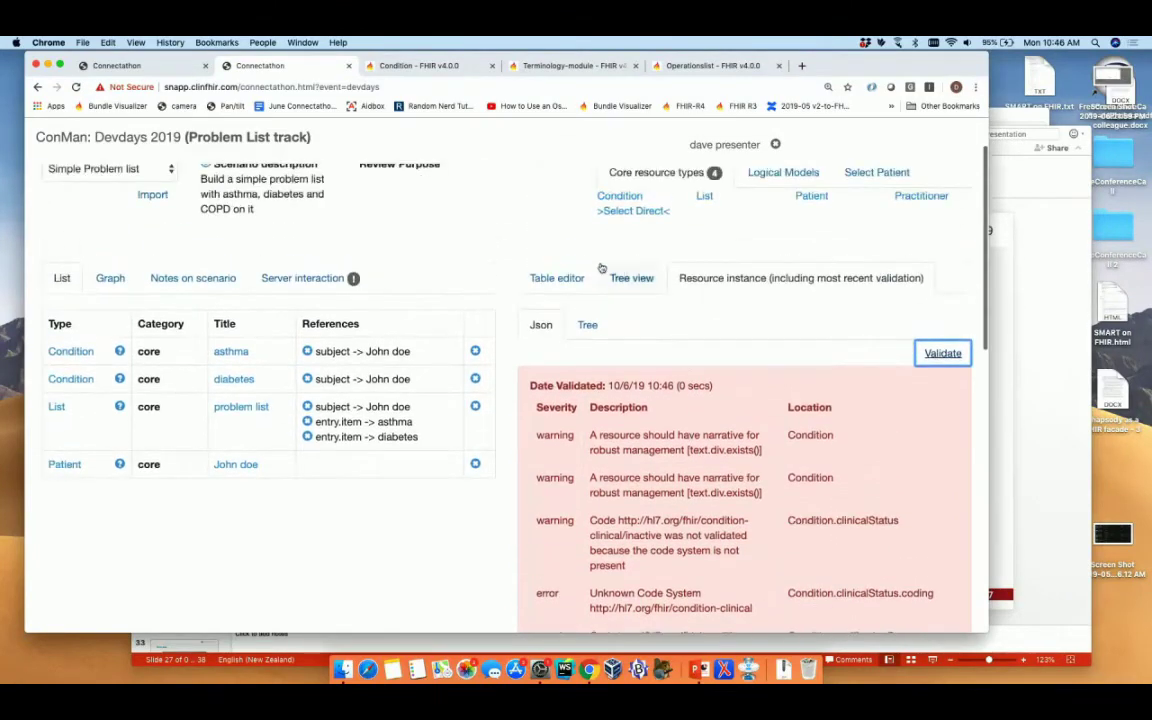
left_click(545, 280)
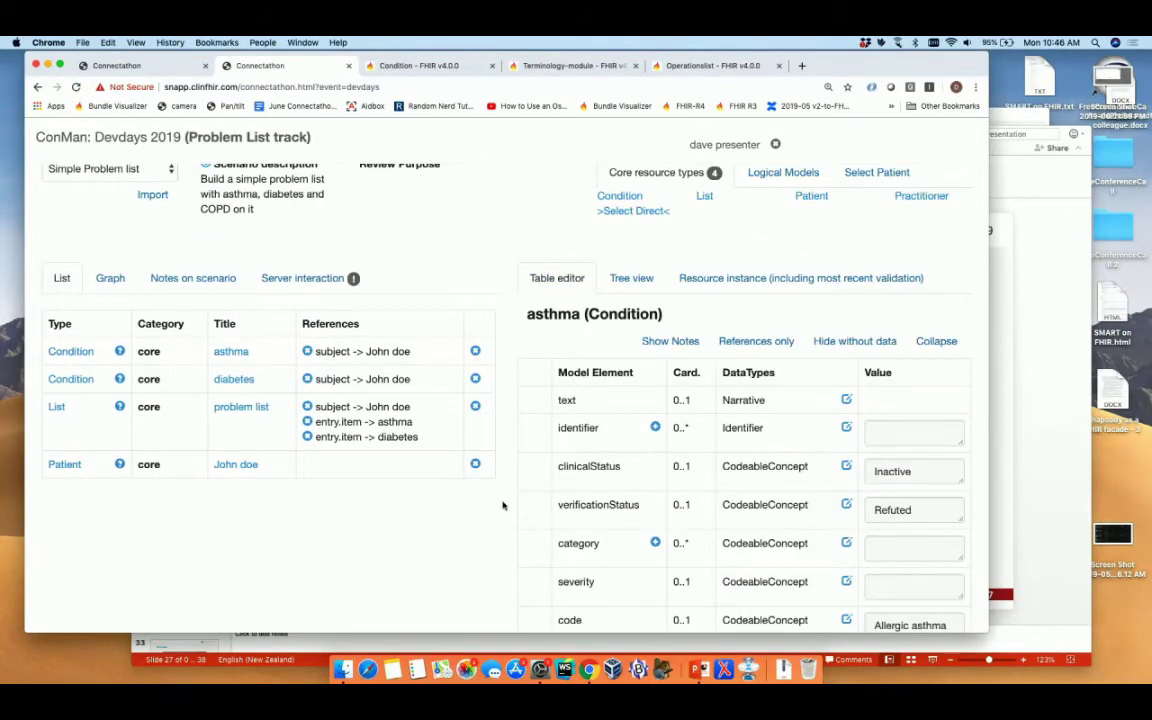
scroll(494, 513, "down", 2)
scroll(494, 513, "up", 1)
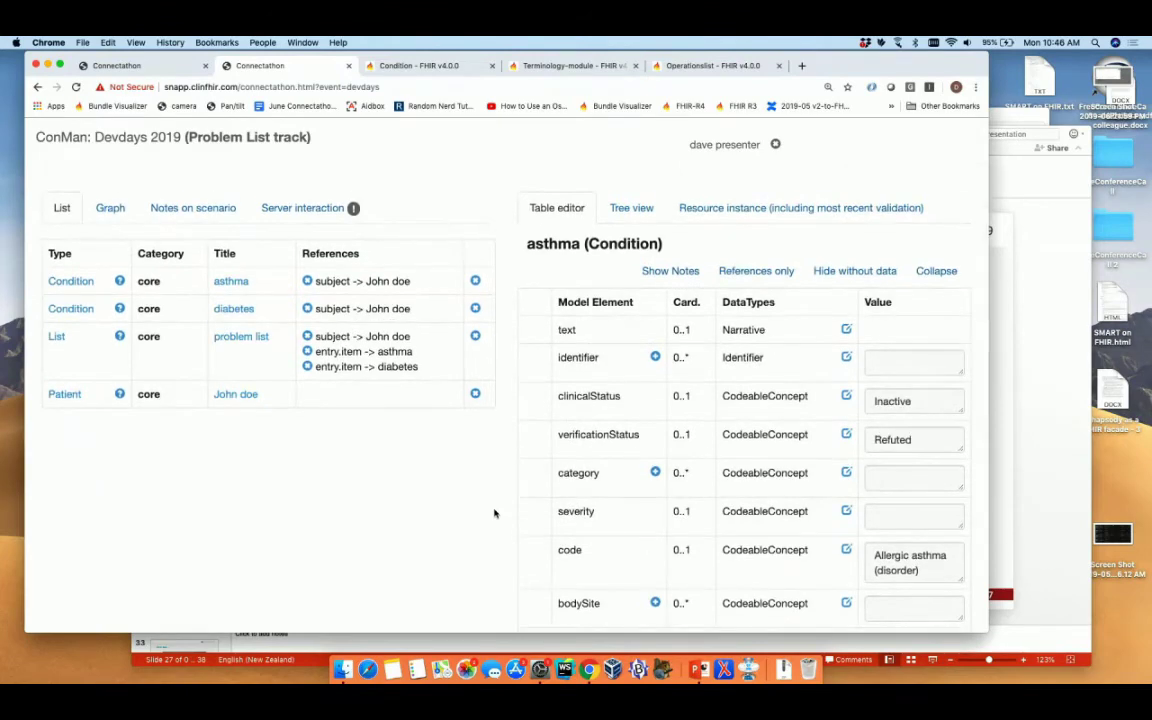
scroll(494, 513, "up", 3)
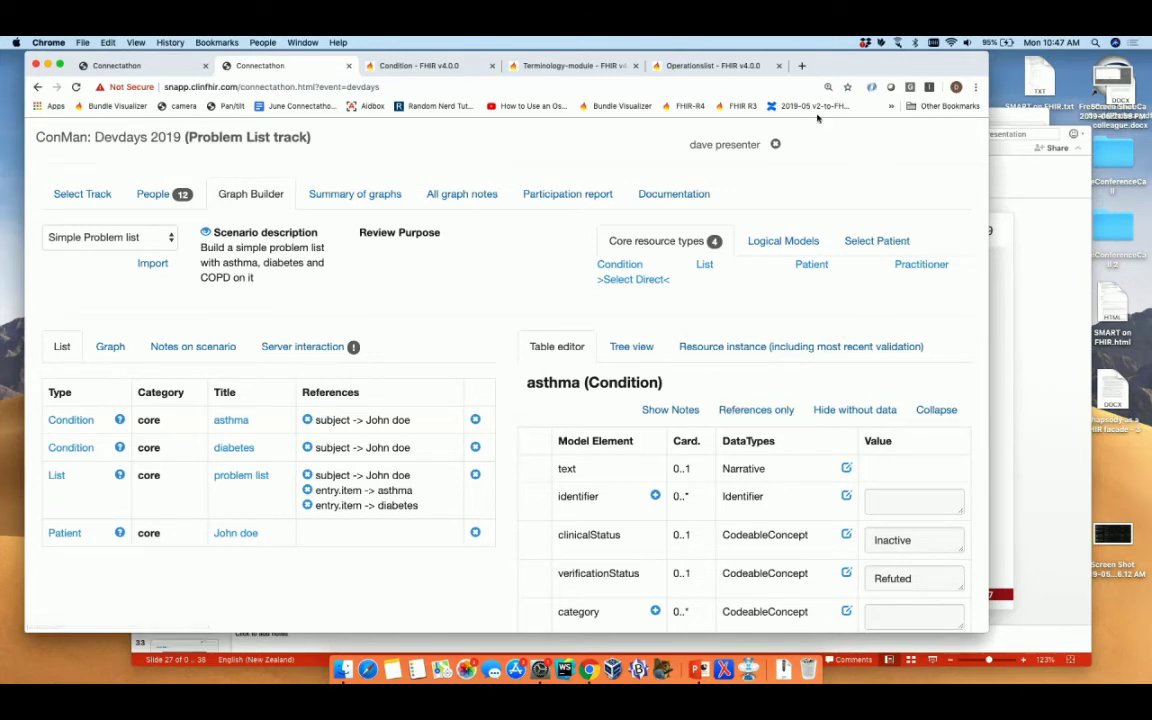
- Open the FHIR community chat at chat.fhir.org in a new browser tab
left_click(801, 65)
type("xh")
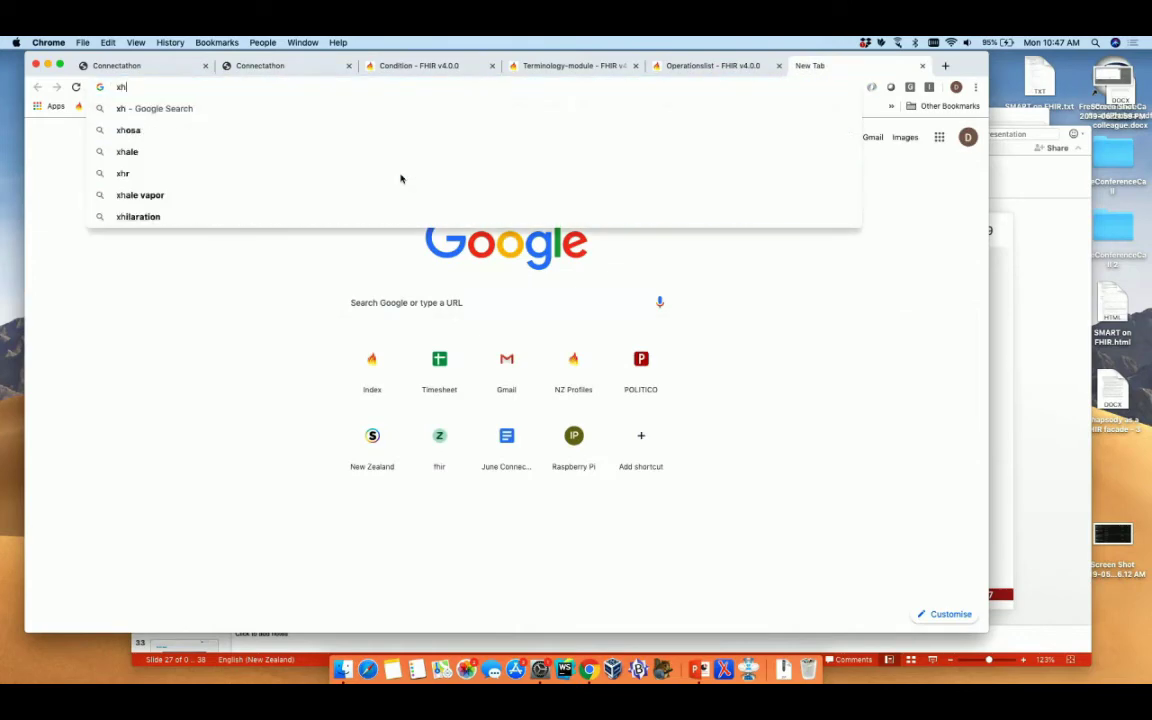
key("BackSpace")
key("BackSpace")
type("ch")
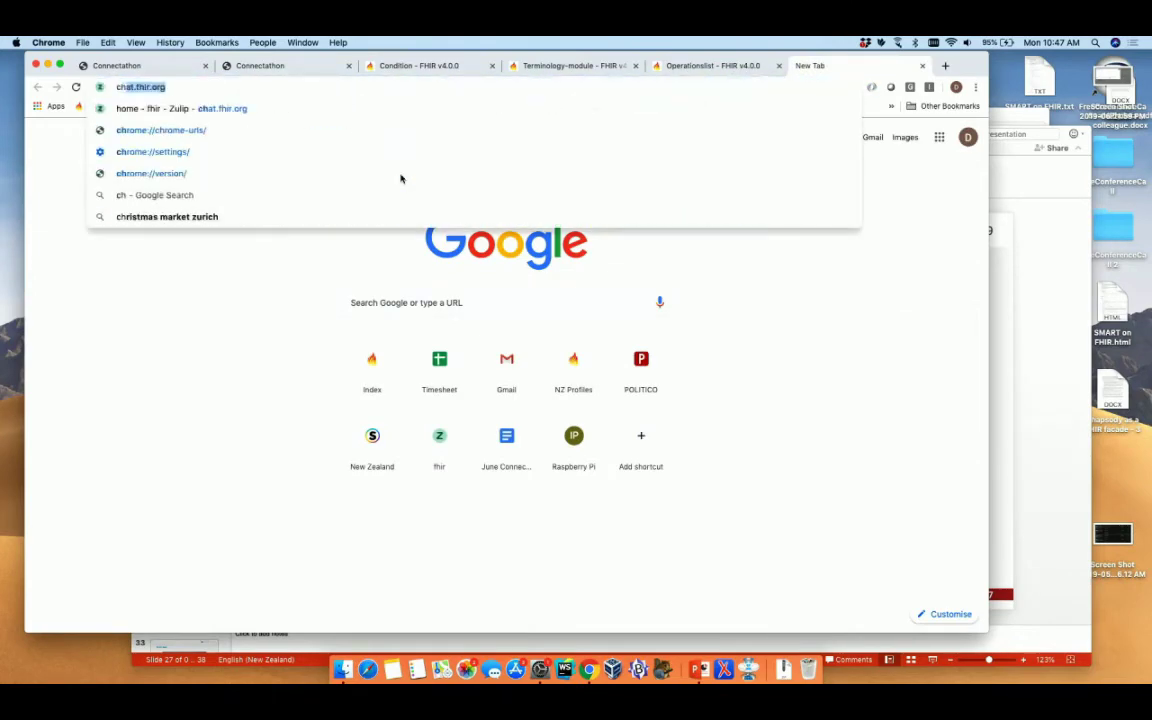
key("Return")
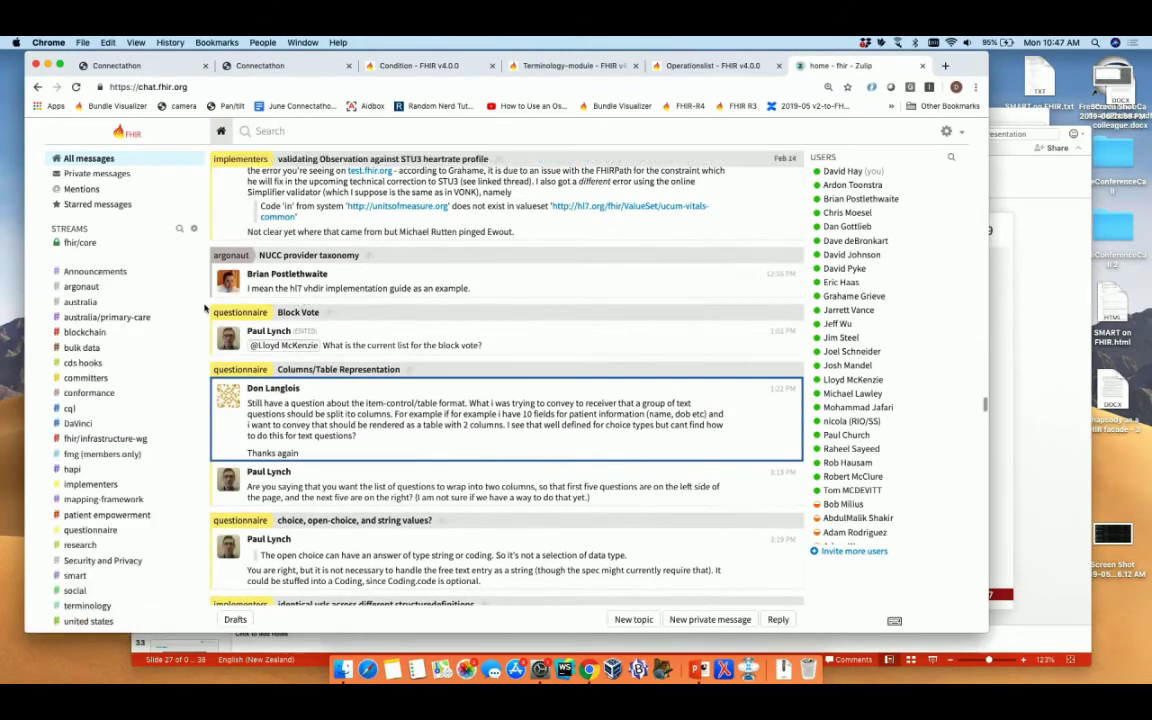
- Find the implementers stream in the chat and look over its messages and topics
scroll(166, 326, "down", 3)
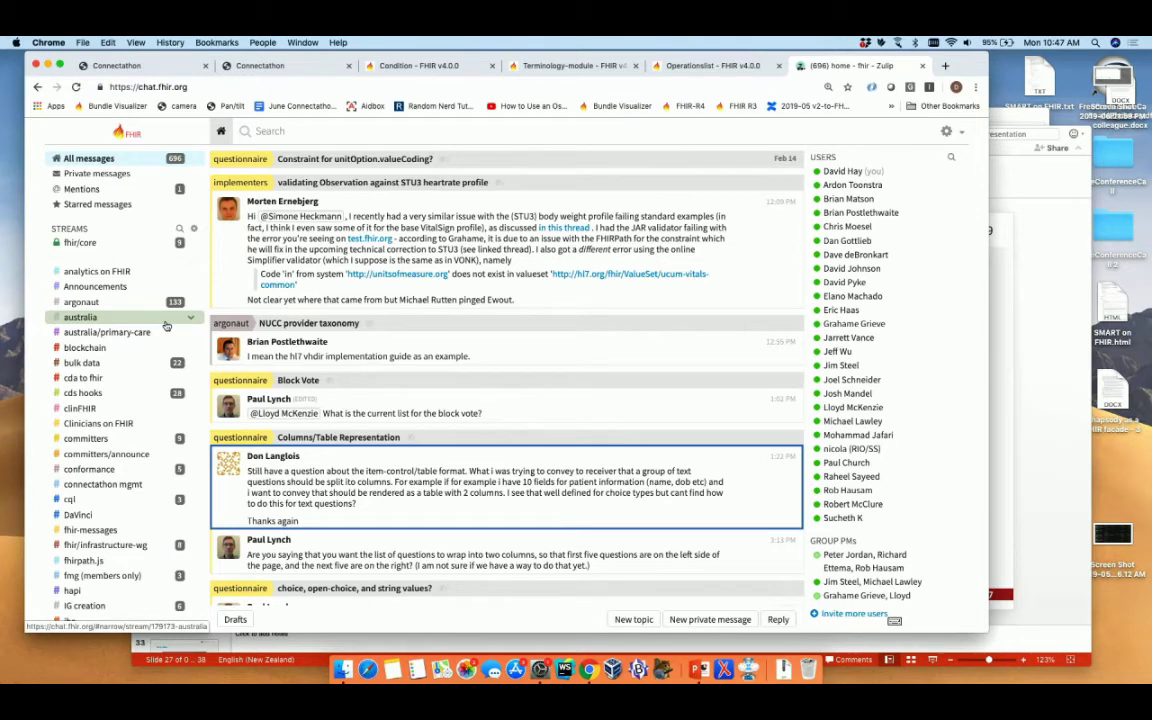
scroll(160, 320, "down", 5)
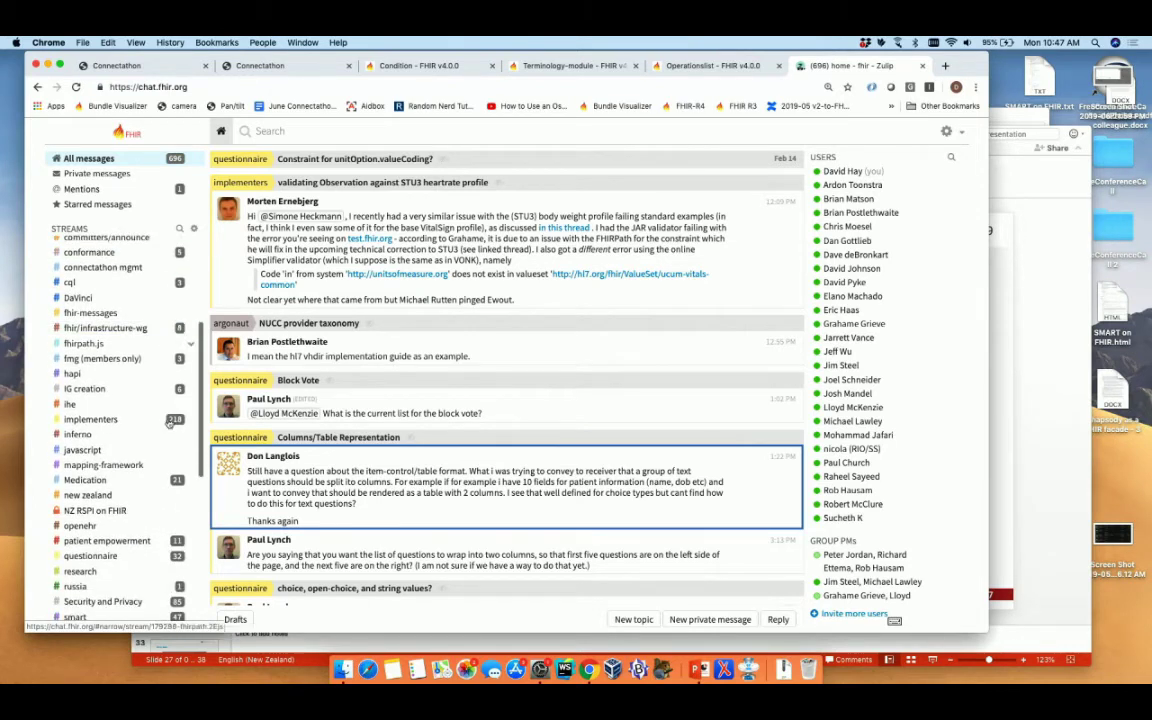
left_click(120, 420)
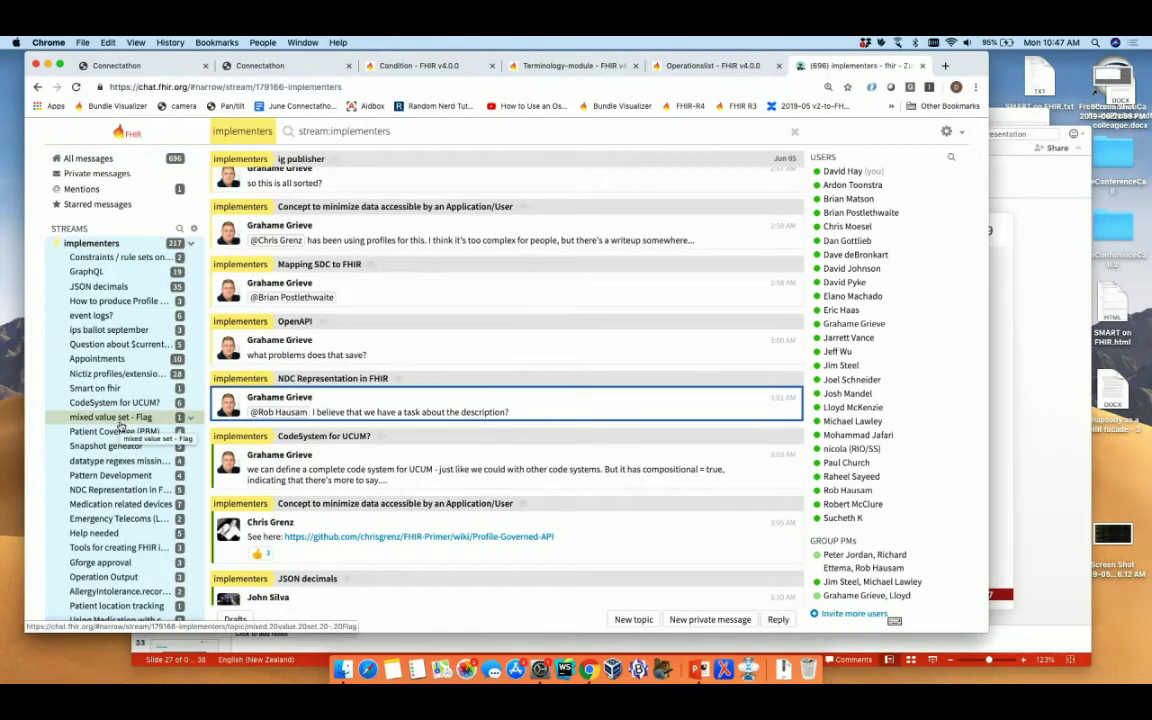
scroll(120, 425, "up", 1)
scroll(120, 425, "up", 3)
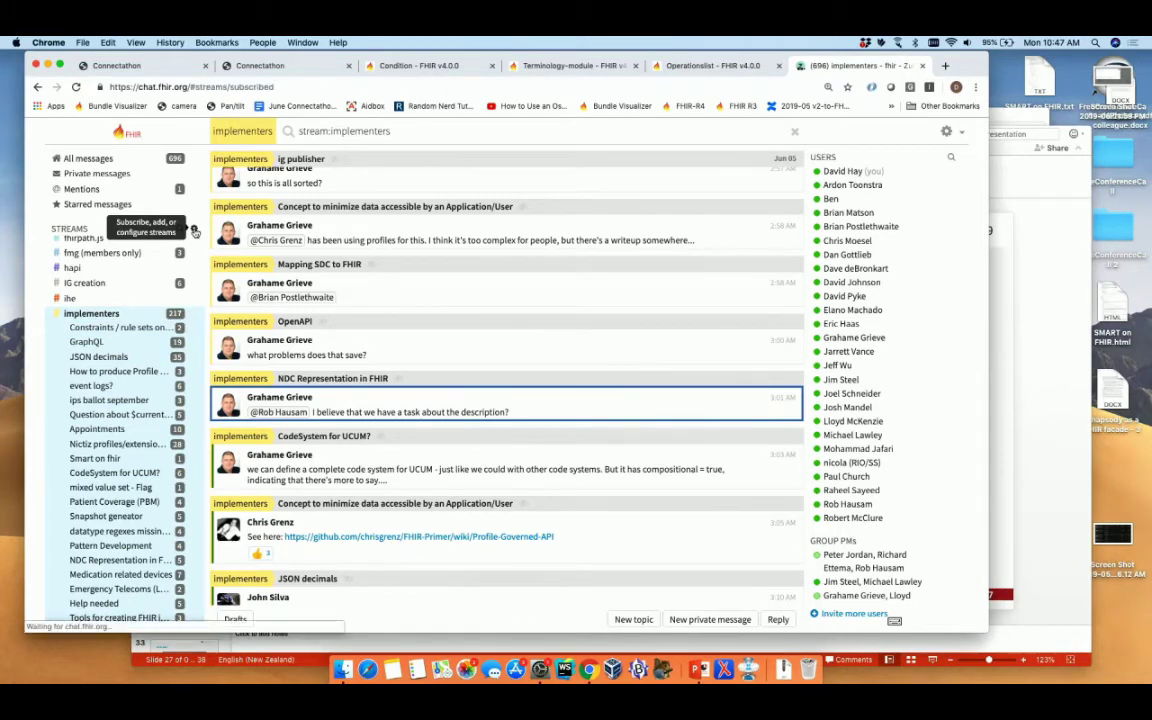
- Open the stream subscription settings and look through the subscribed streams
left_click(195, 231)
scroll(277, 305, "down", 2)
scroll(279, 311, "down", 20)
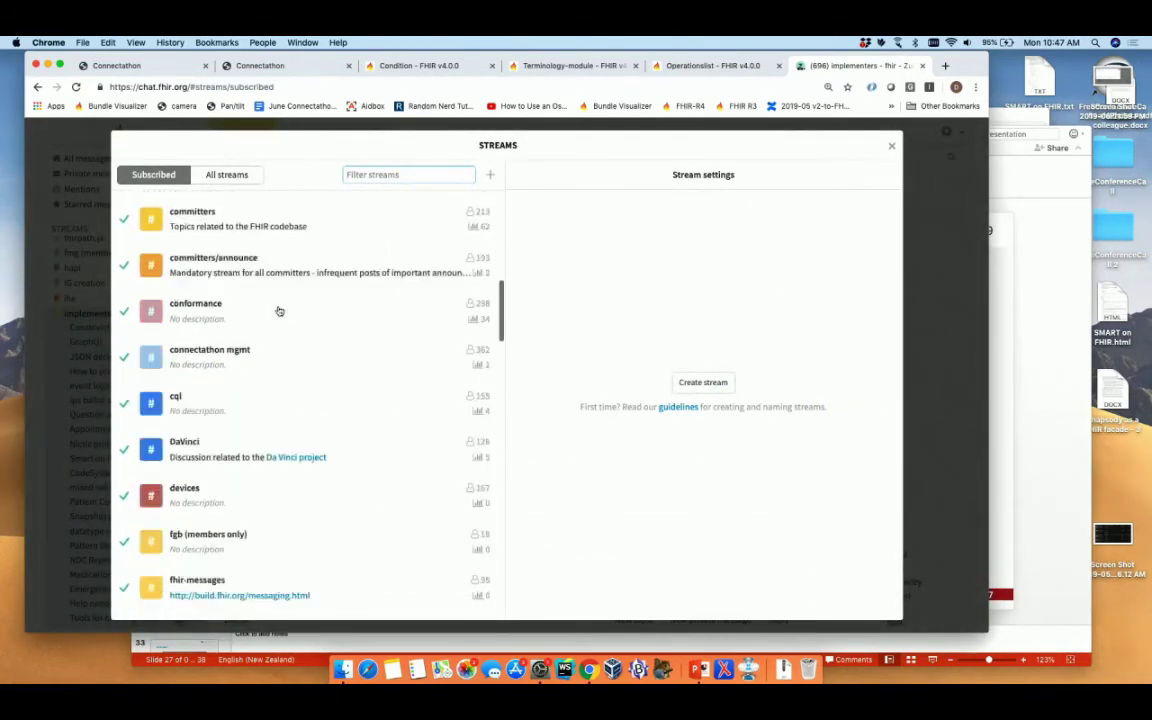
scroll(279, 311, "down", 15)
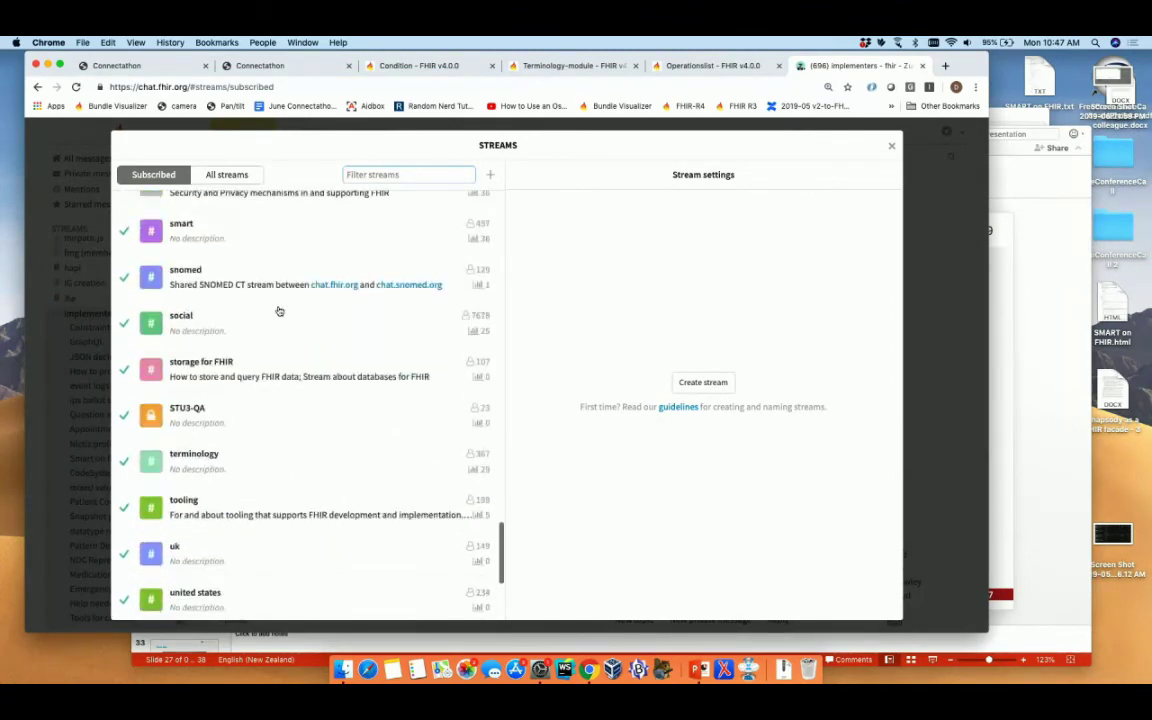
scroll(279, 311, "up", 20)
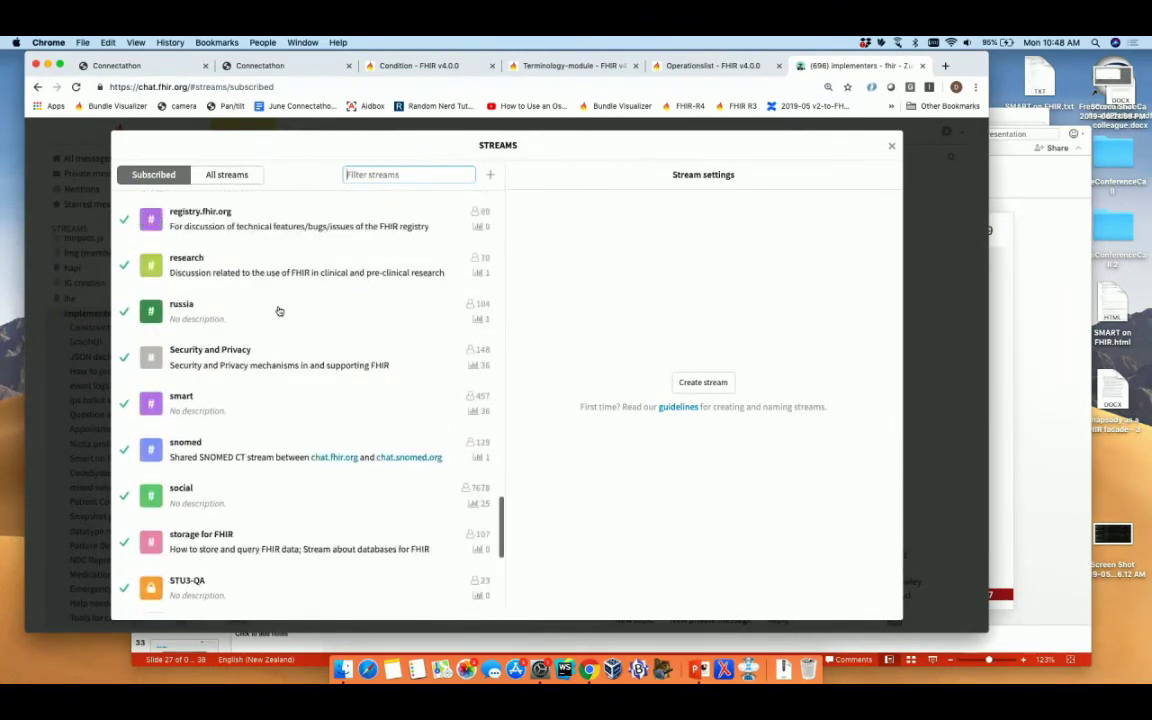
- Look through all available streams, switch back to the subscribed ones and close the stream settings
left_click(232, 175)
scroll(258, 289, "down", 15)
scroll(259, 289, "down", 20)
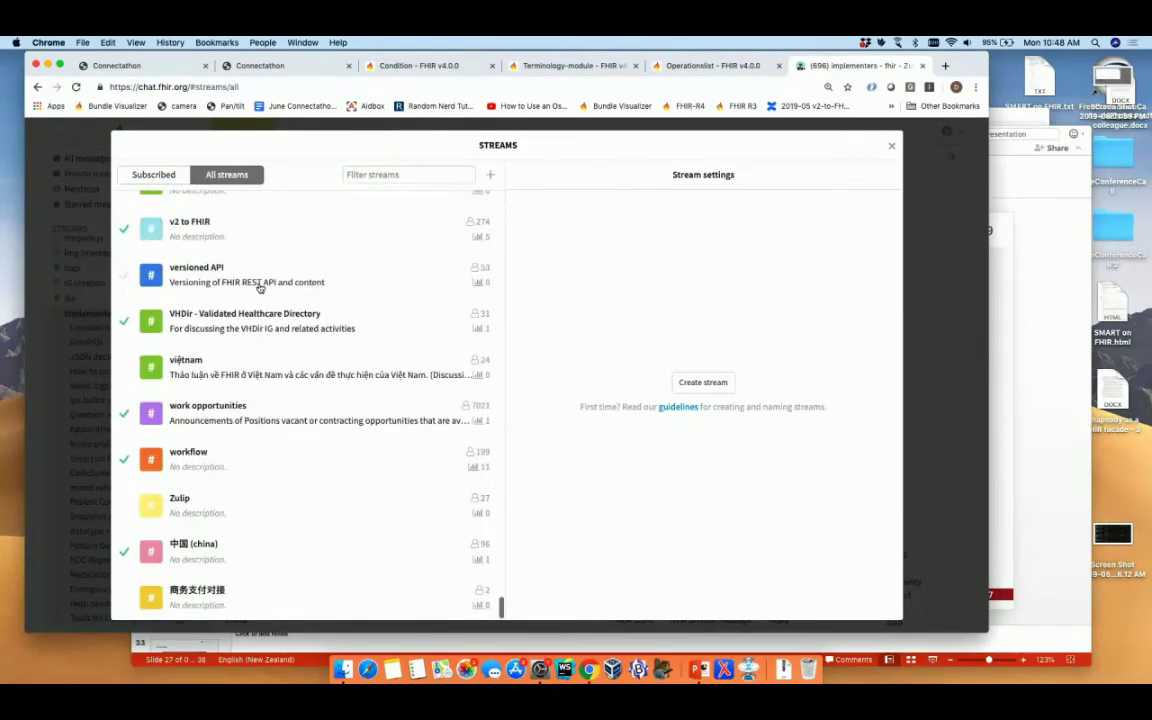
scroll(259, 289, "up", 20)
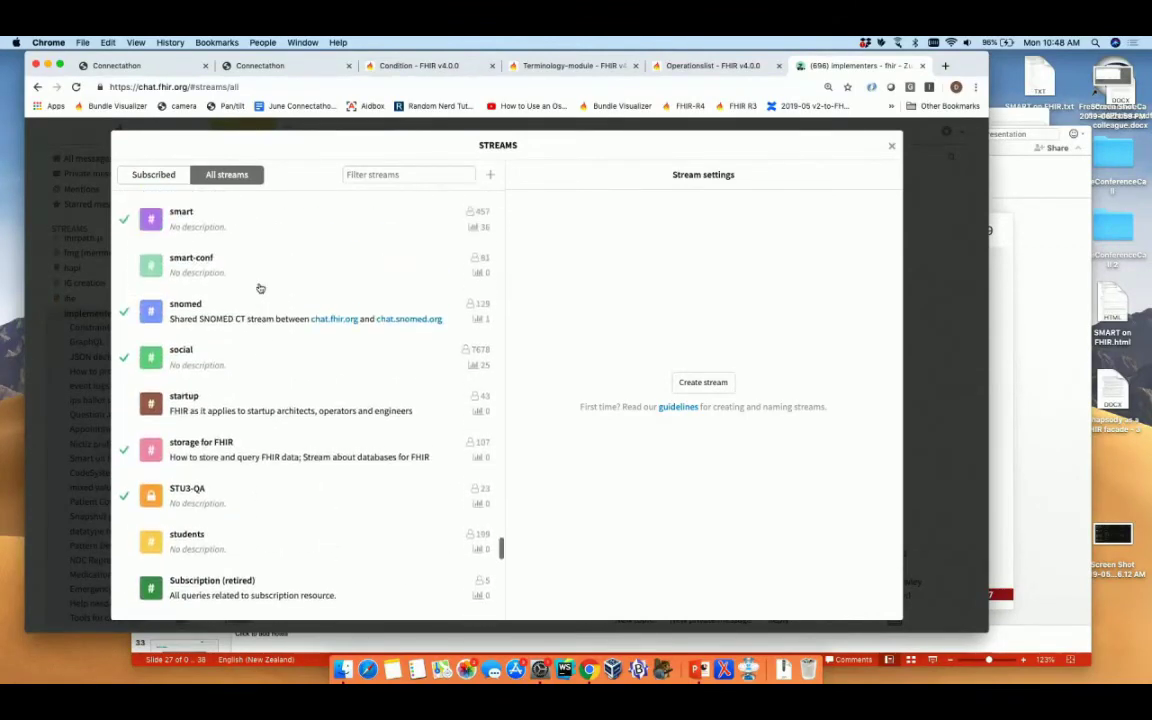
scroll(259, 289, "up", 15)
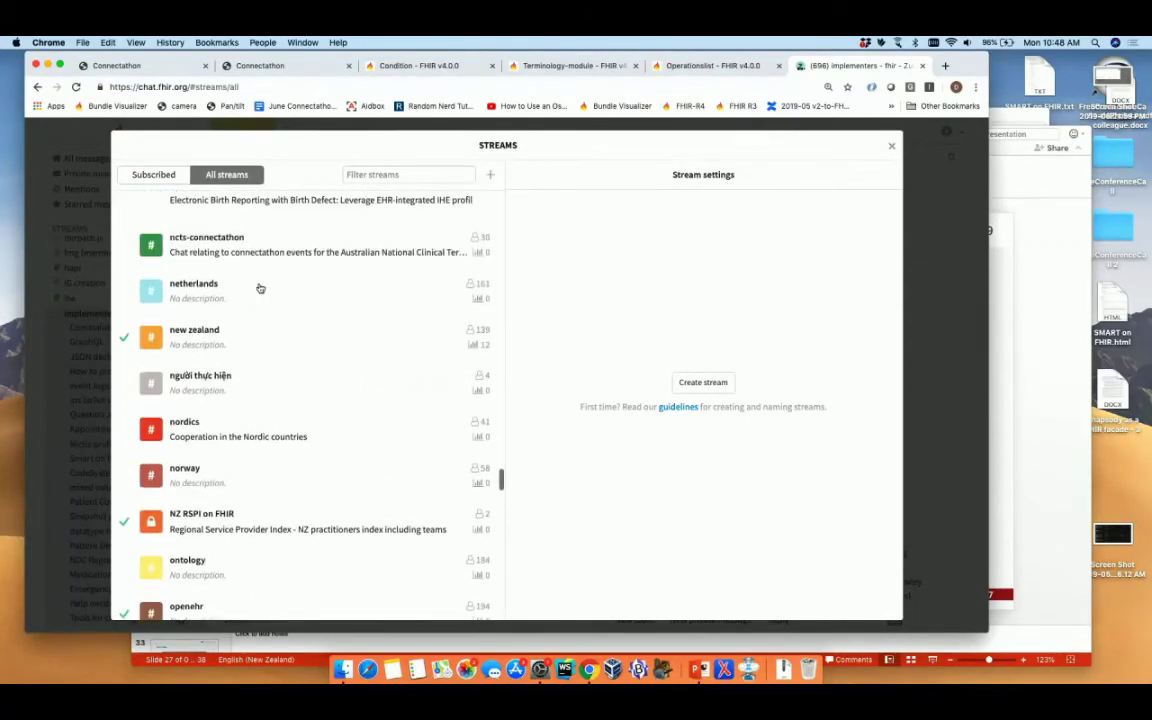
scroll(259, 289, "up", 20)
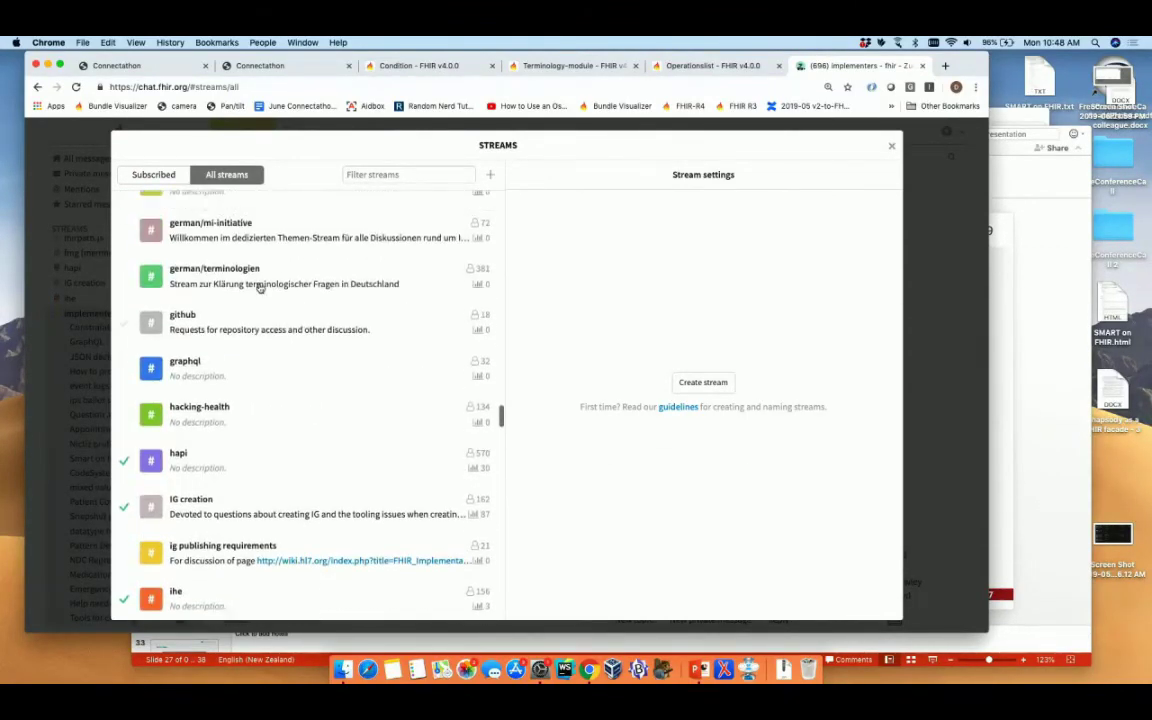
left_click(150, 174)
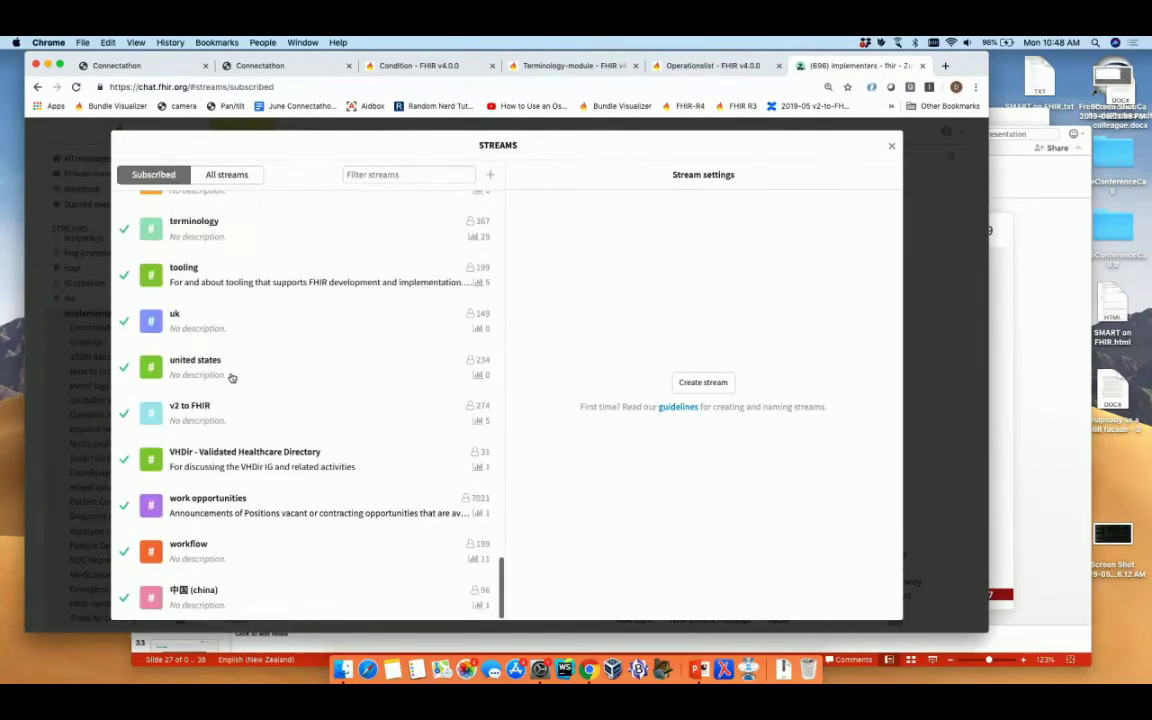
left_click(891, 150)
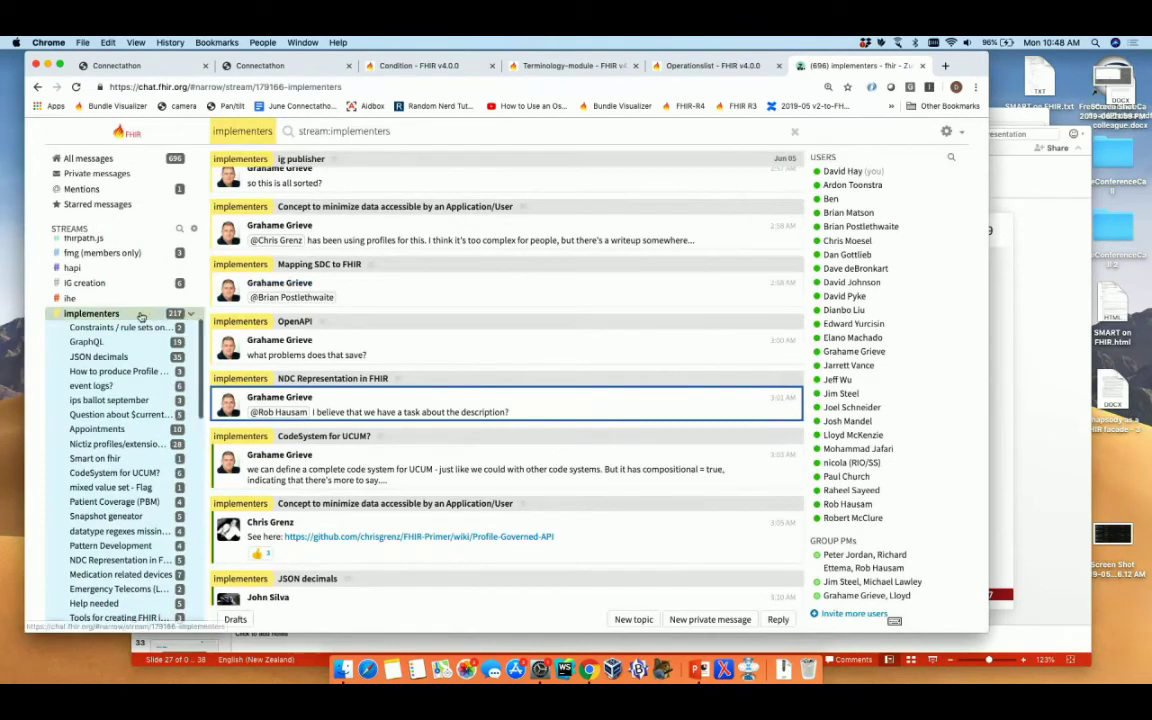
- Open the clinFHIR stream and view its latest discussion and topics
scroll(93, 318, "up", 5)
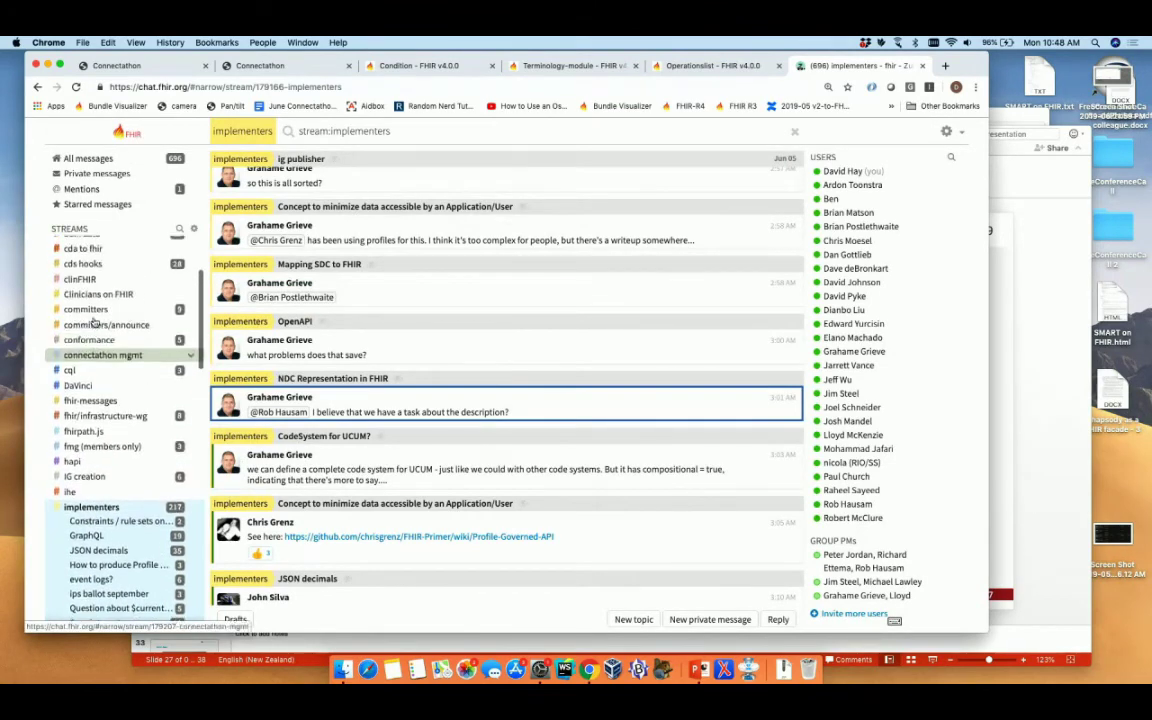
left_click(87, 284)
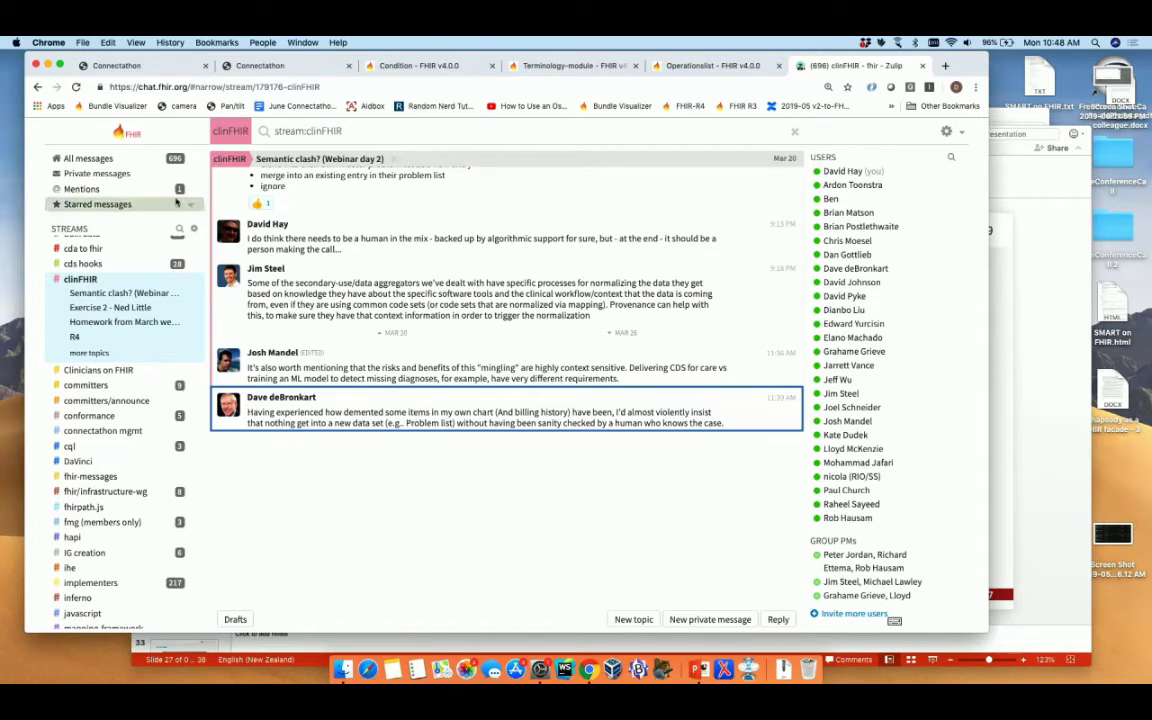
scroll(126, 363, "up", 3)
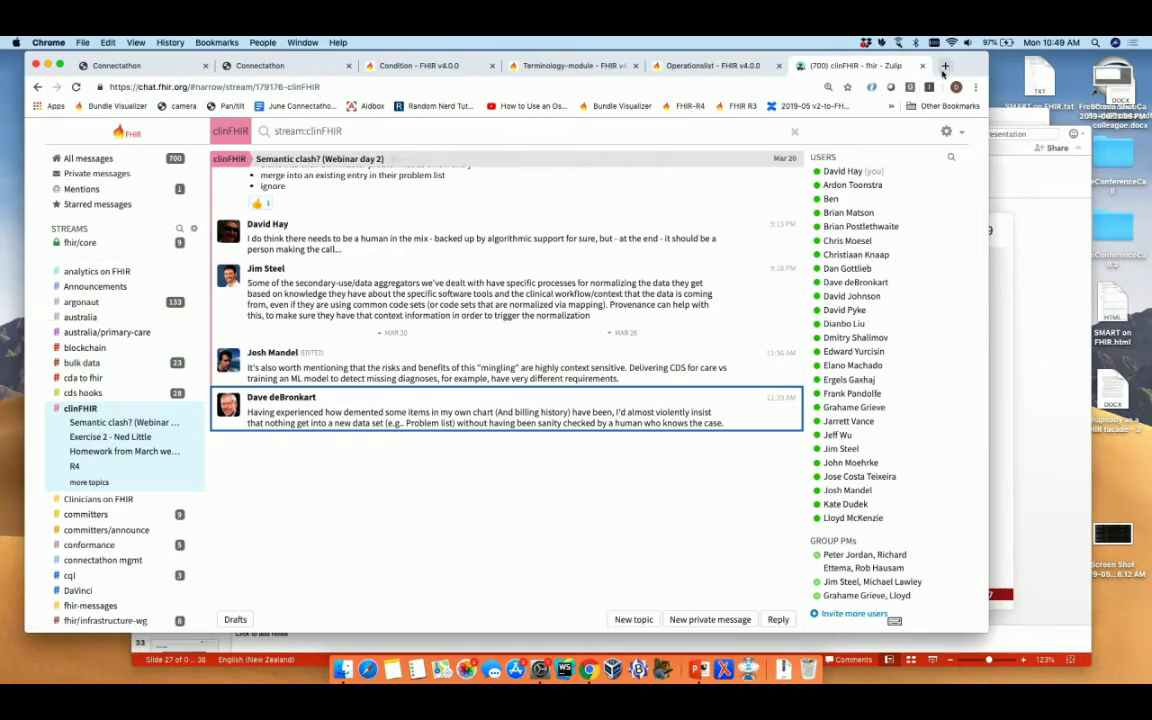
- Open the clinFHIR Launcher at clinfhir.com in a new browser tab, briefly preview the Patient Viewer and check the configured data server
left_click(944, 67)
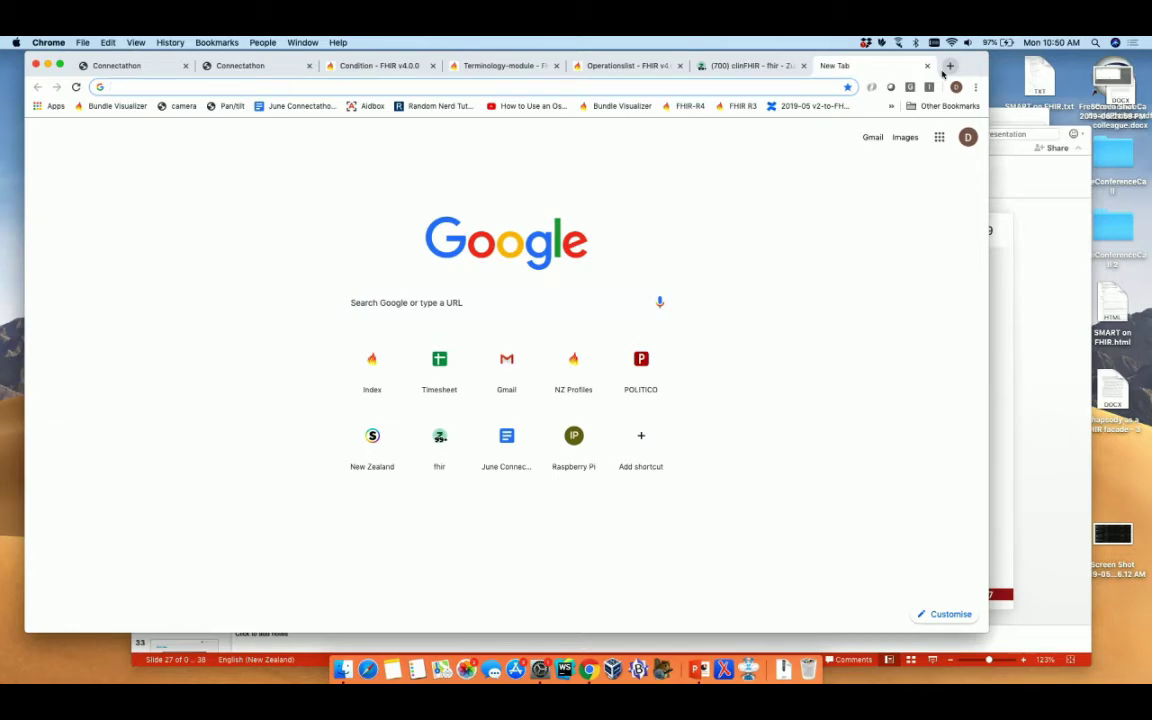
type("cl")
key("Return")
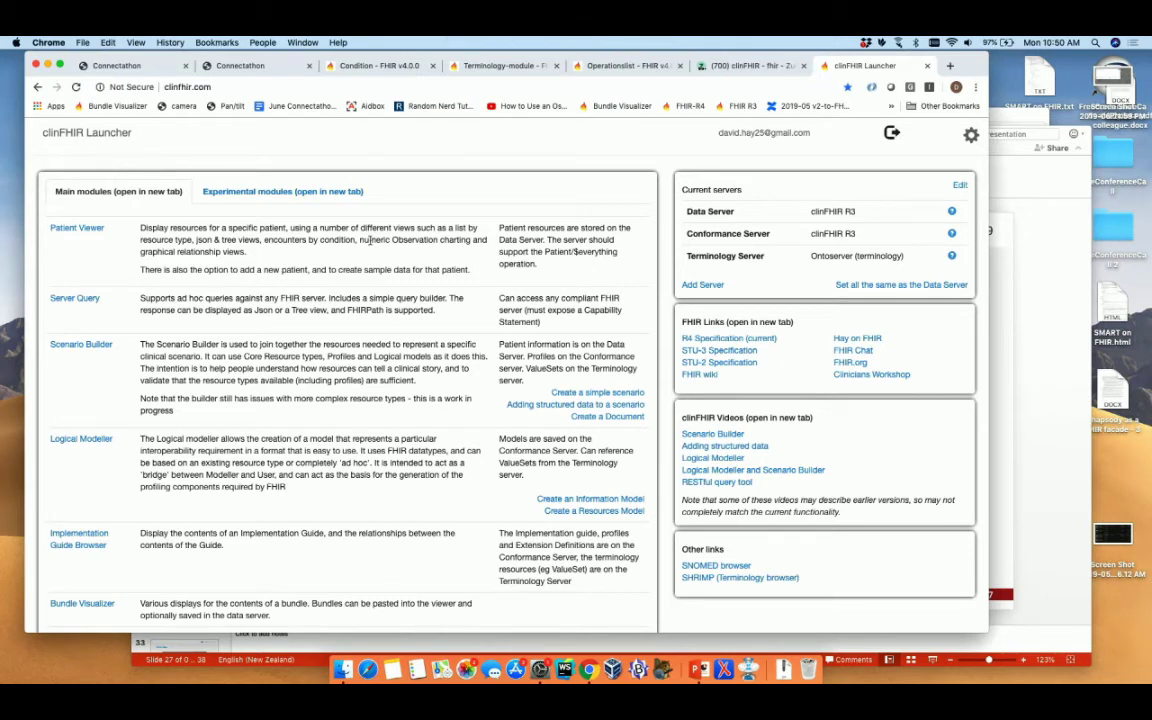
left_click(75, 229)
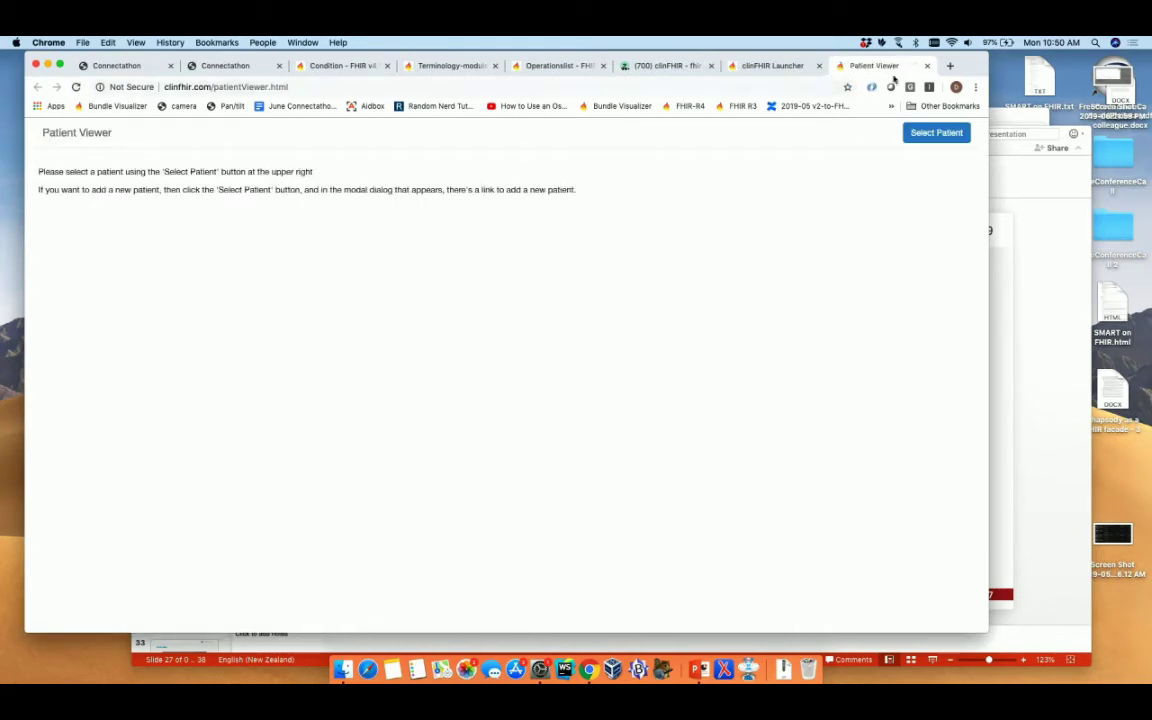
key("super+w")
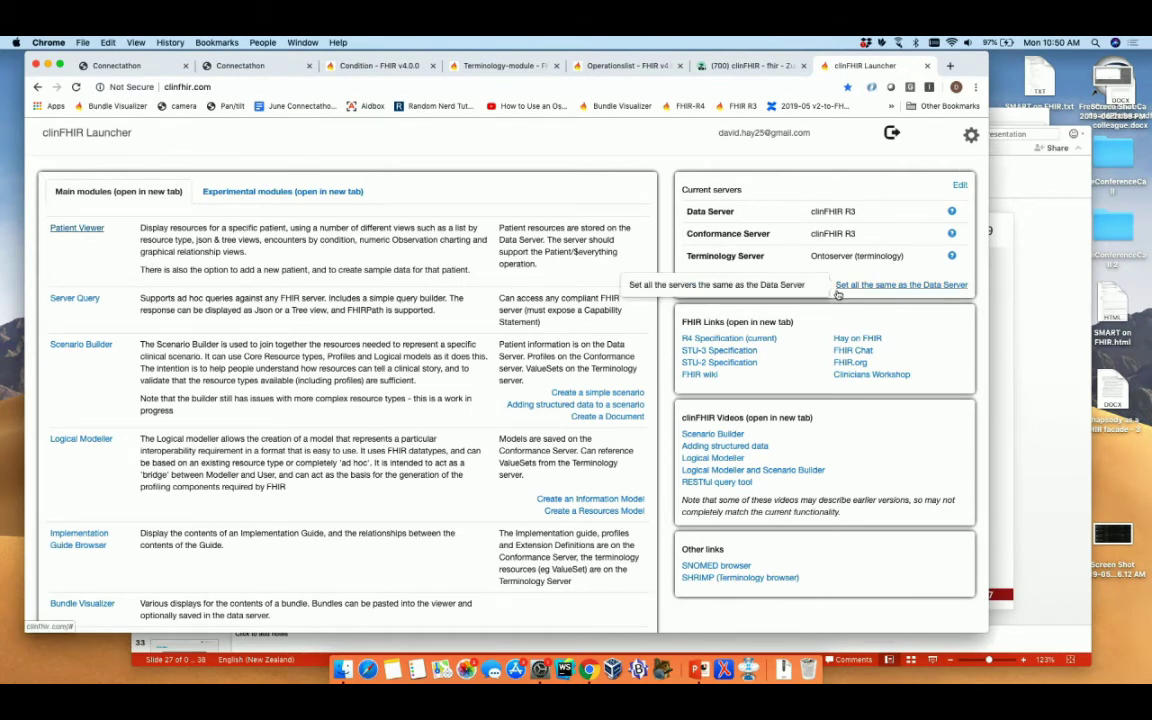
left_click_drag(803, 215, 866, 216)
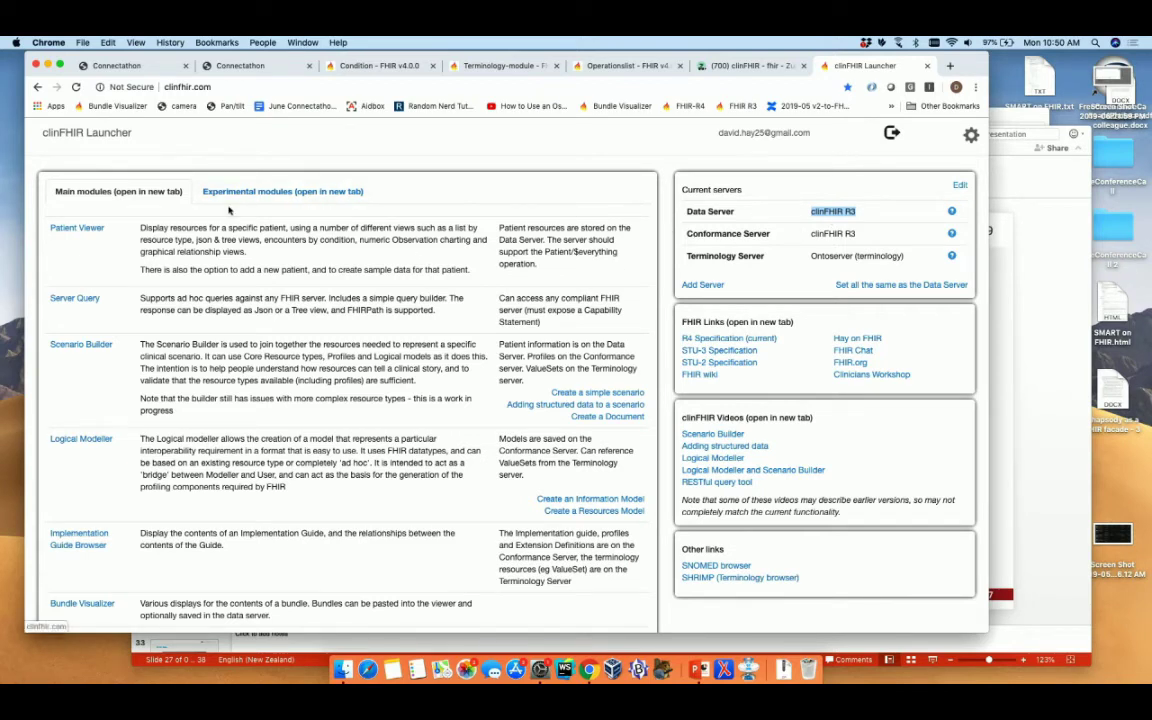
- Open the Patient Viewer module and search the data server for patients by surname
left_click(82, 228)
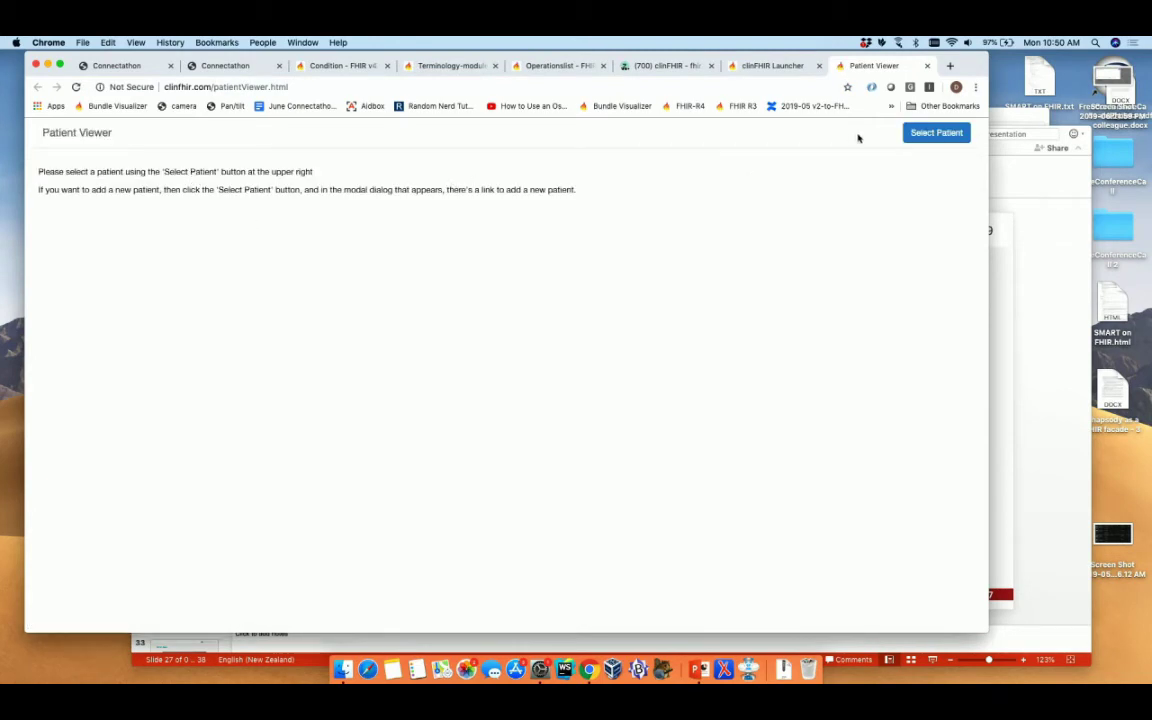
left_click(930, 133)
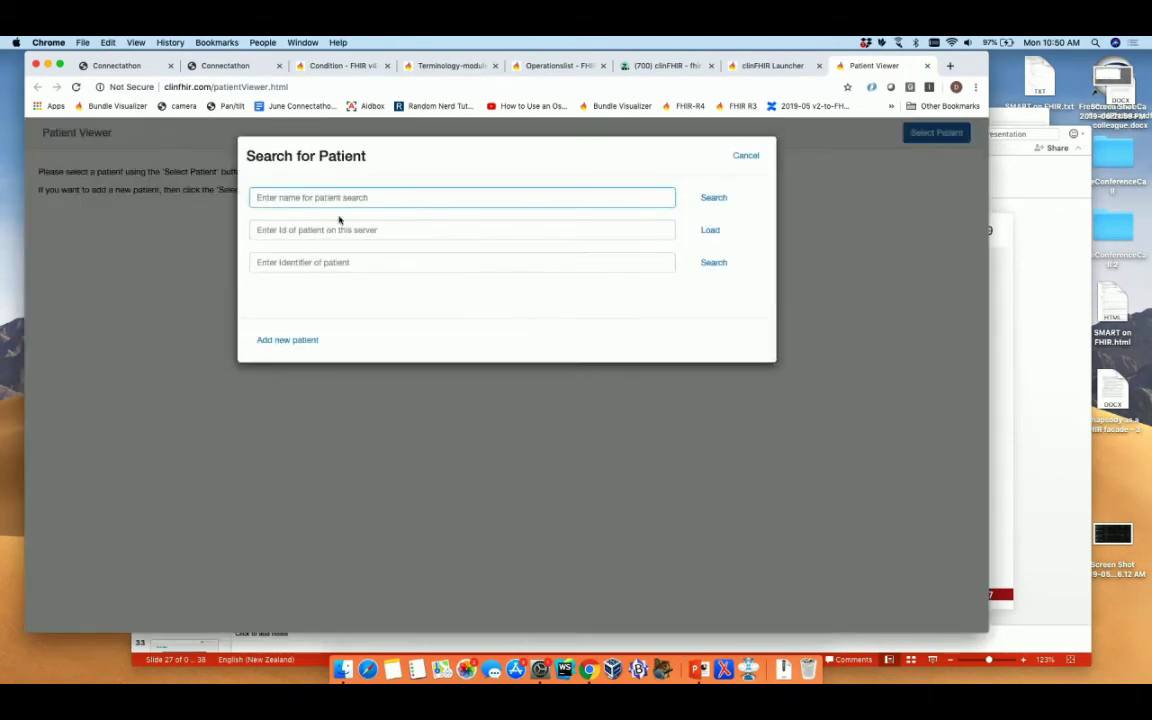
type("hay")
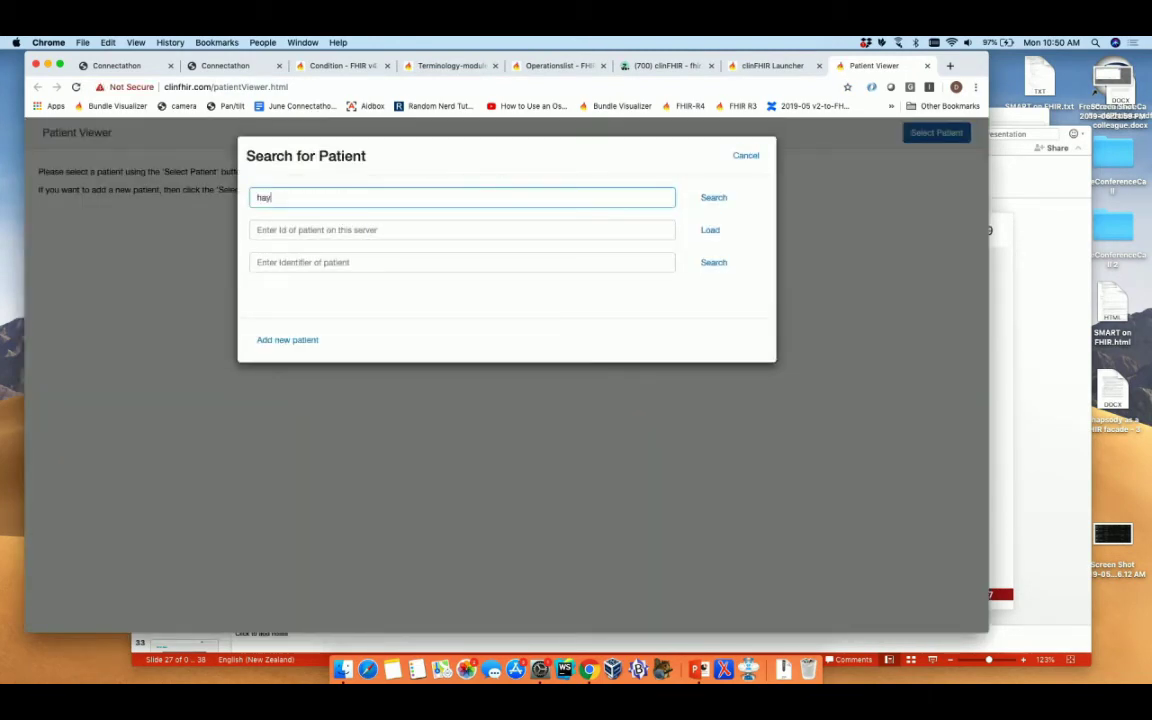
left_click(718, 201)
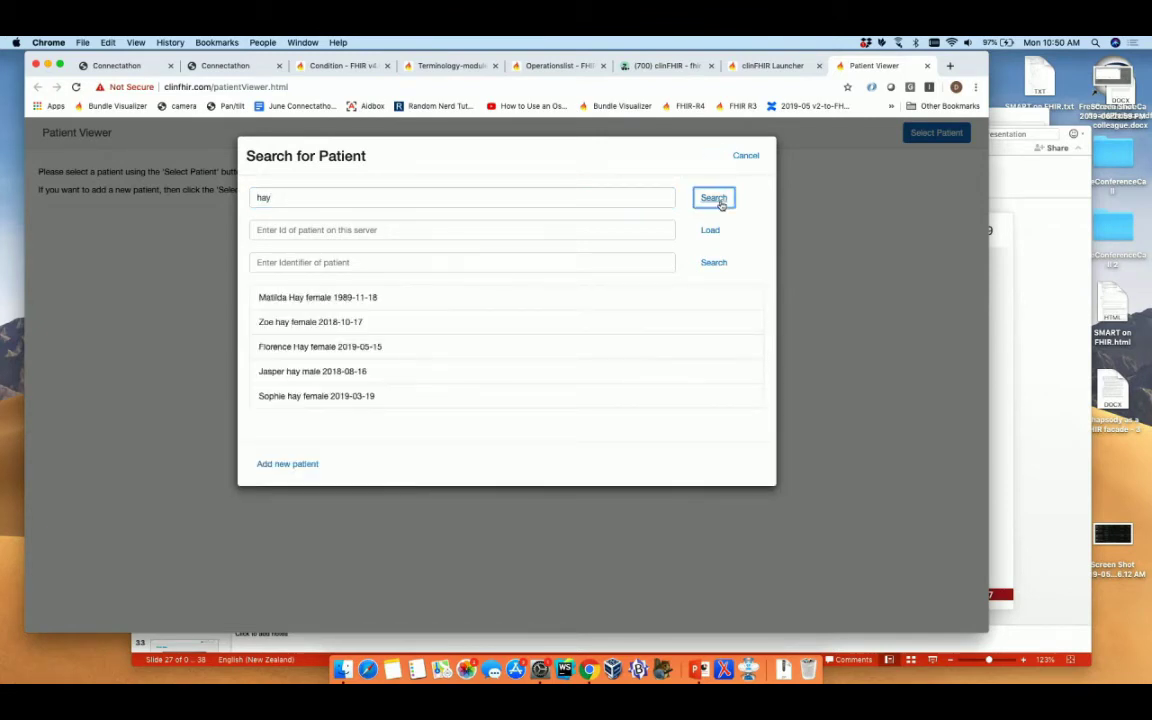
- Load the first patient in the search results and show that patient's List resources
left_click(304, 300)
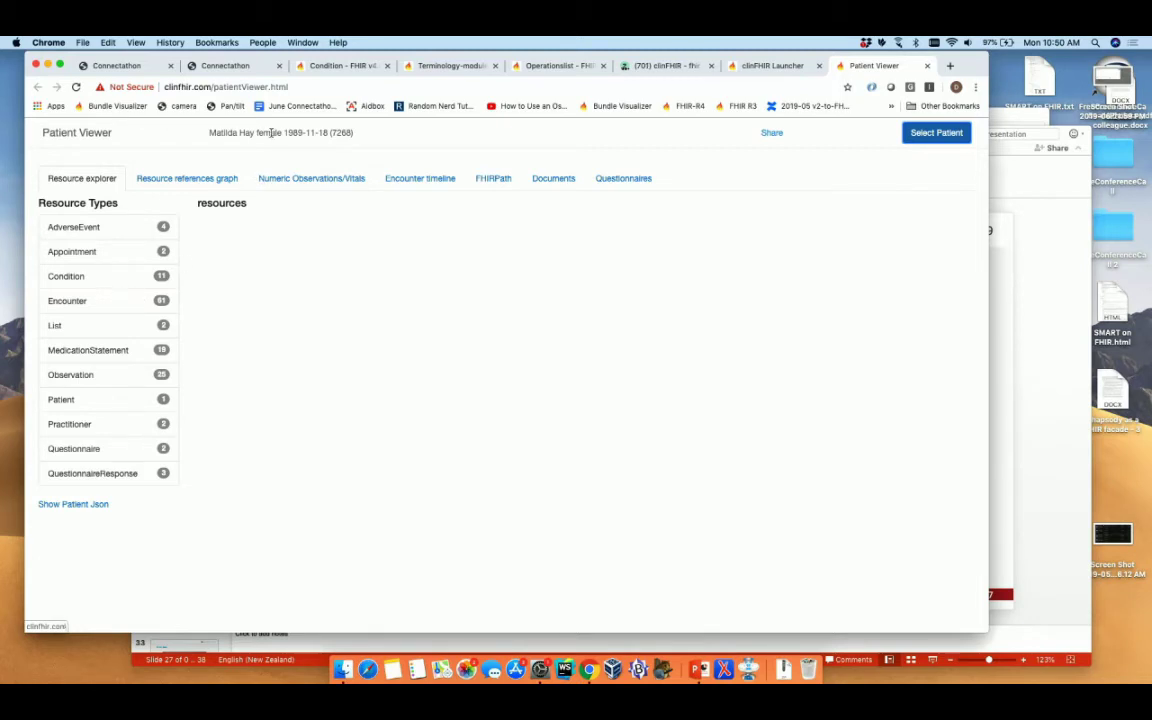
left_click(98, 326)
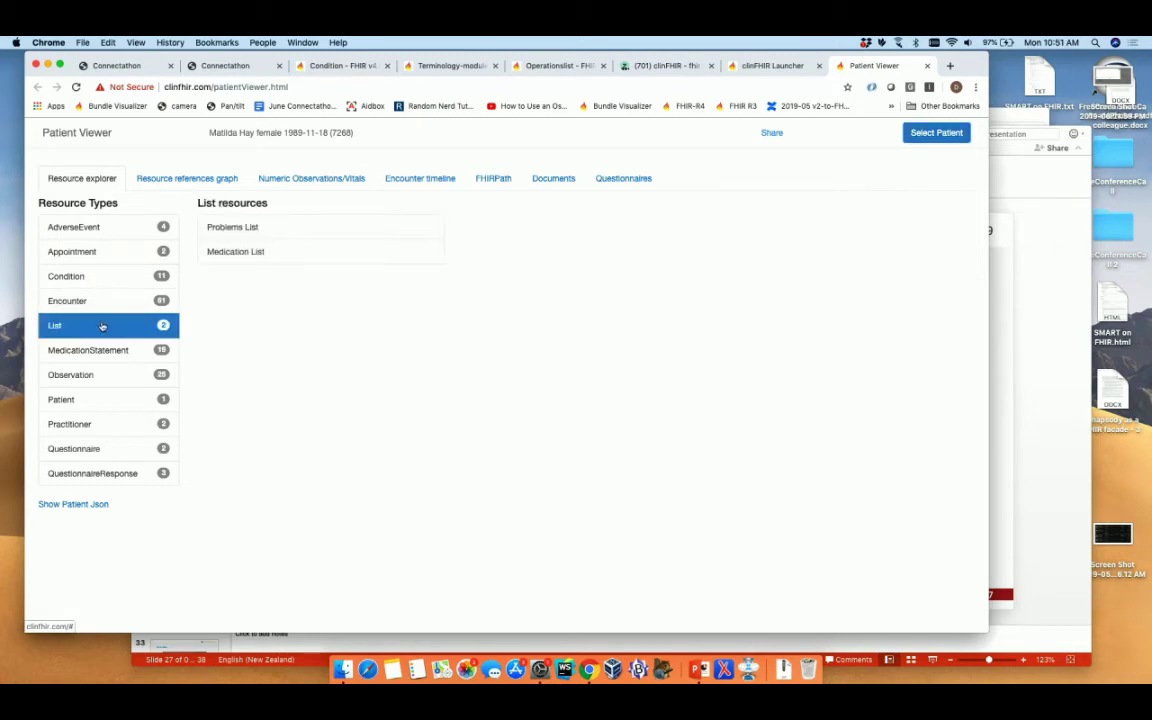
- Open the Problems List resource and view it as a tree, JSON, XML and an enlarged references graph
left_click(244, 227)
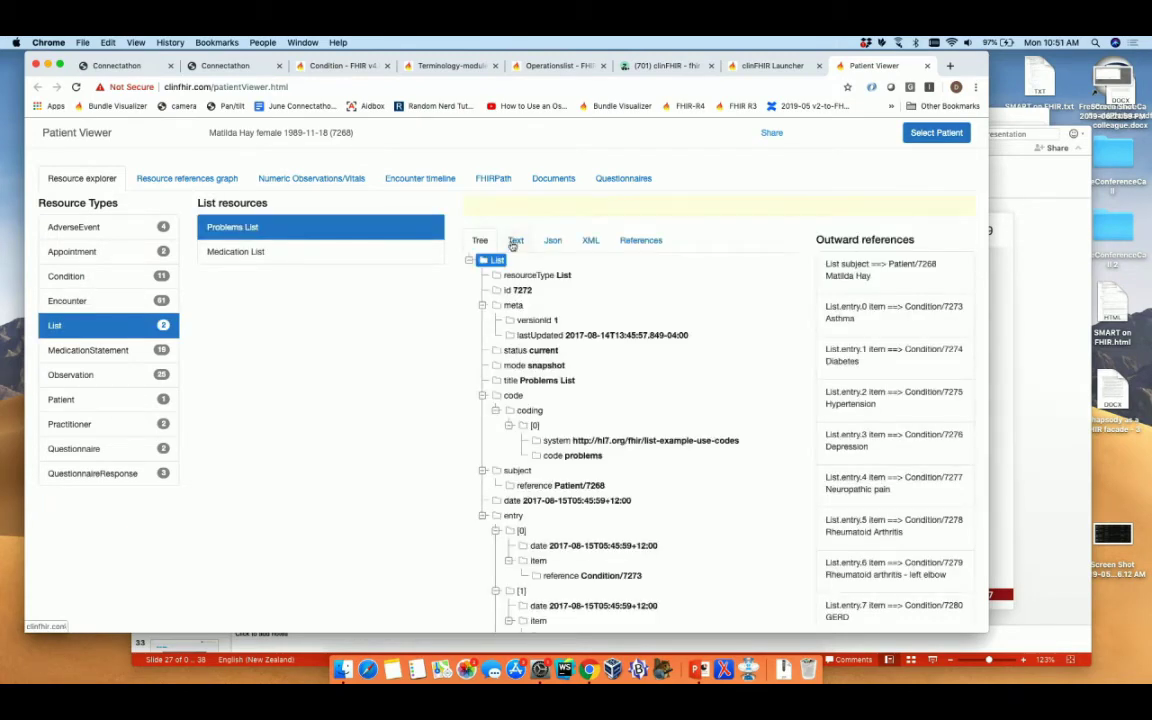
scroll(612, 346, "down", 1)
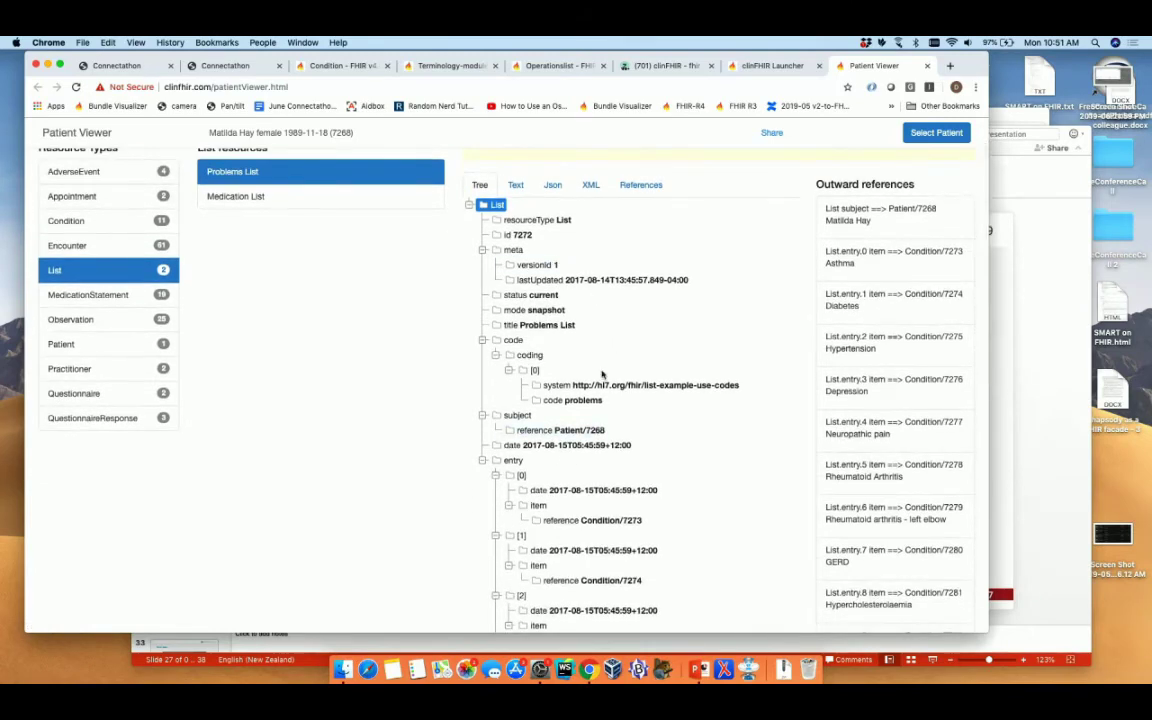
scroll(569, 234, "up", 1)
left_click(553, 238)
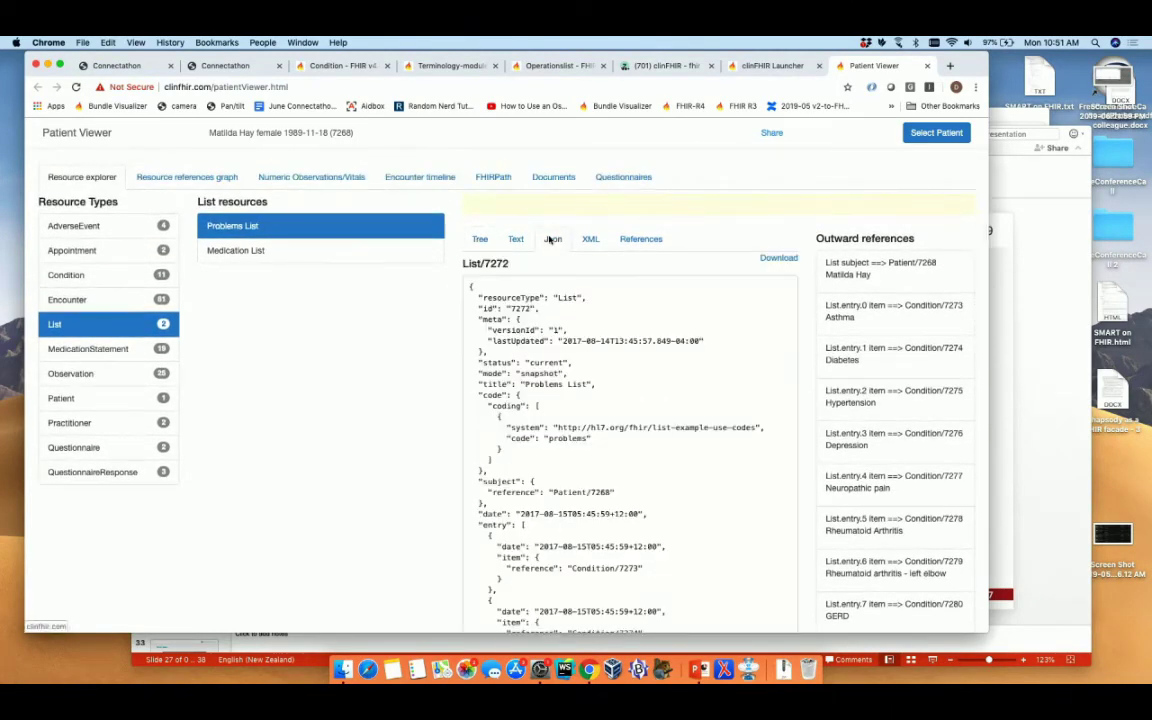
left_click(589, 239)
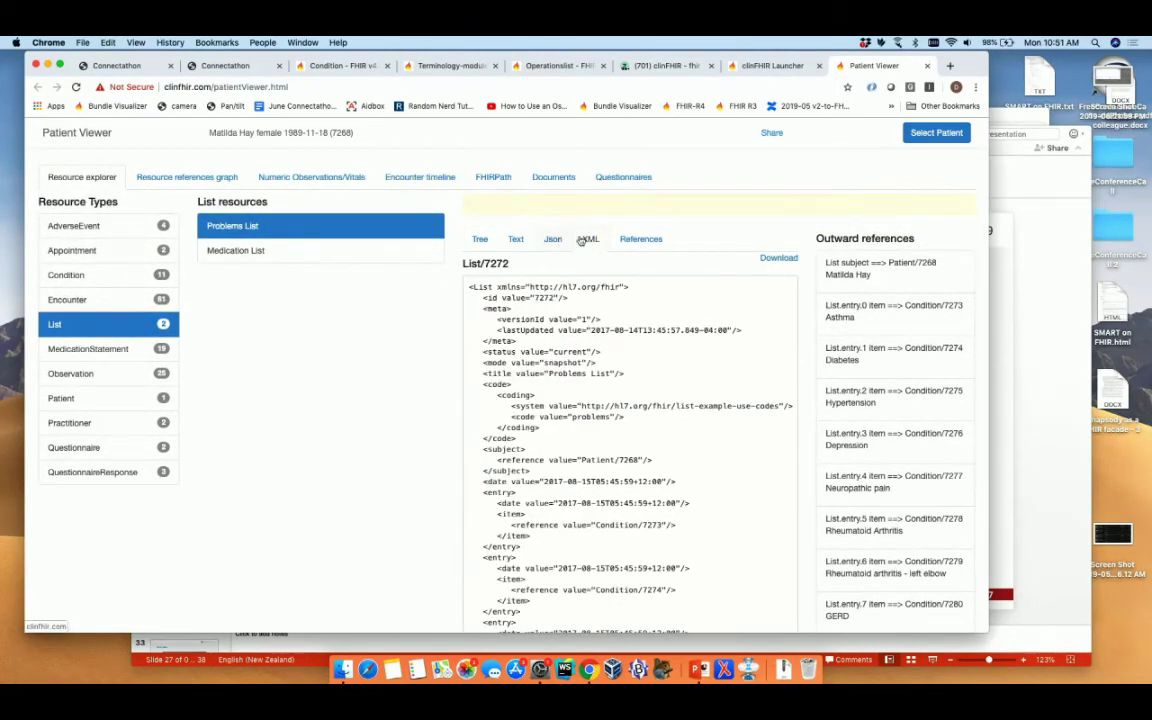
left_click(640, 239)
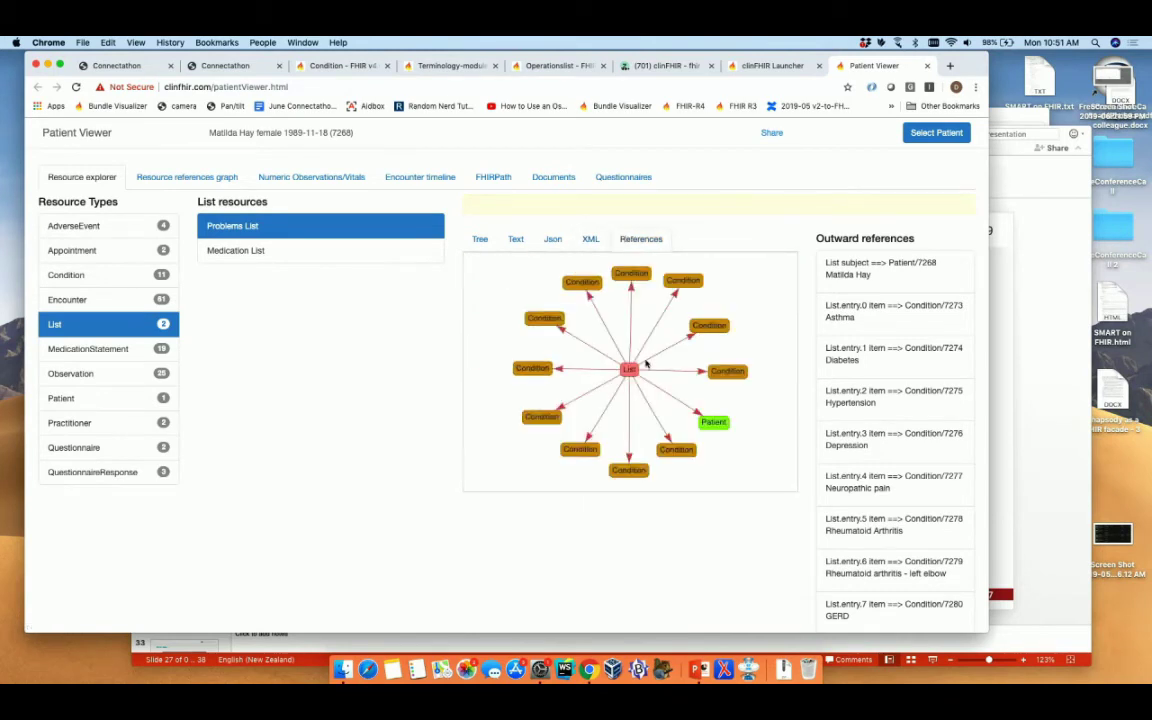
scroll(655, 367, "up", 2)
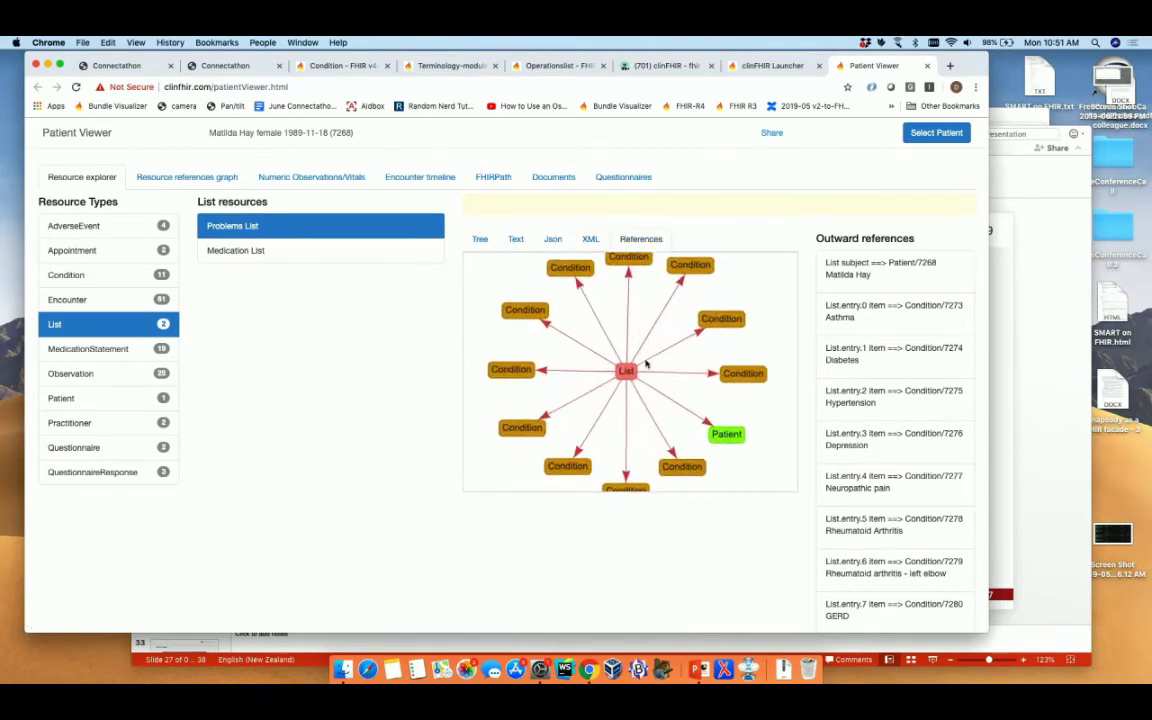
scroll(681, 373, "up", 1)
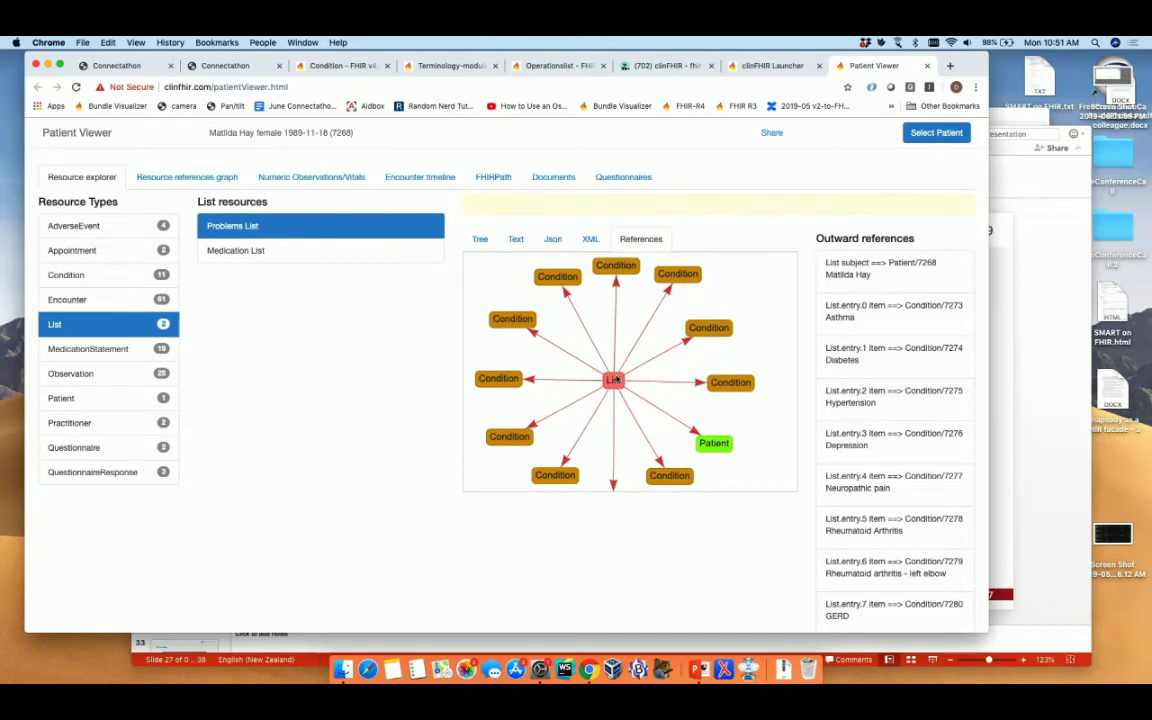
- Make the hypertension Condition the focus of the references graph
mouse_move(706, 326)
left_click(679, 279)
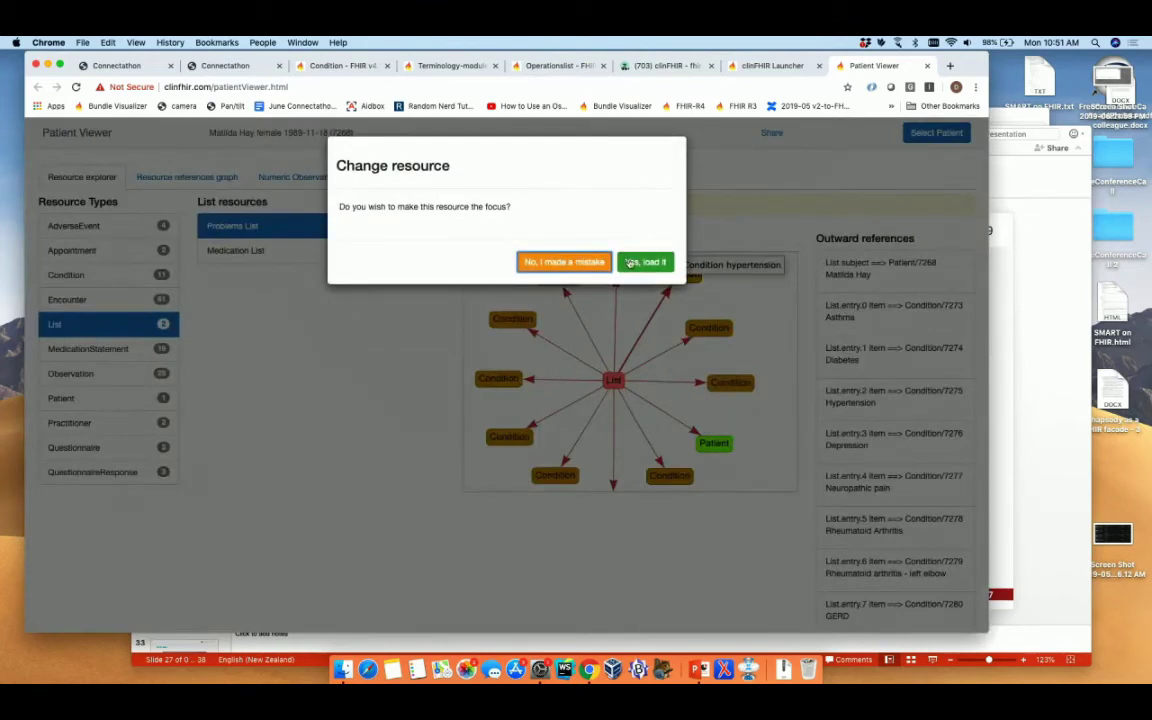
left_click(640, 261)
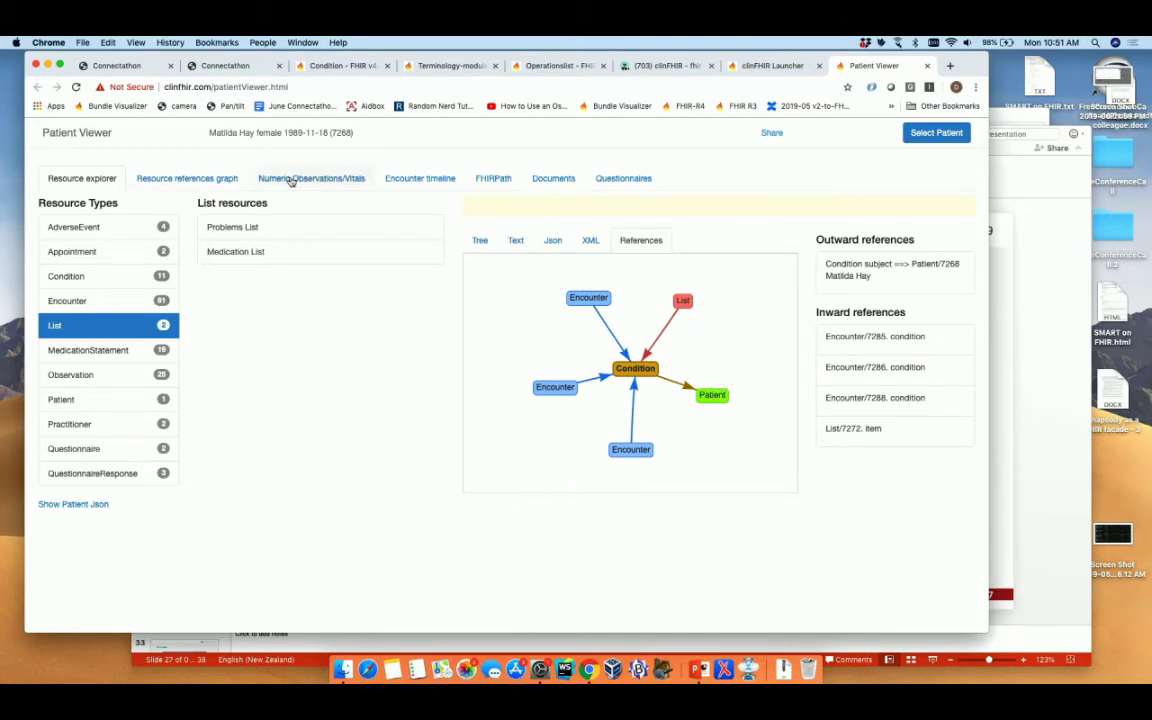
- Show the patient's encounter timeline and view the earliest encounter's references graph and JSON
left_click(405, 179)
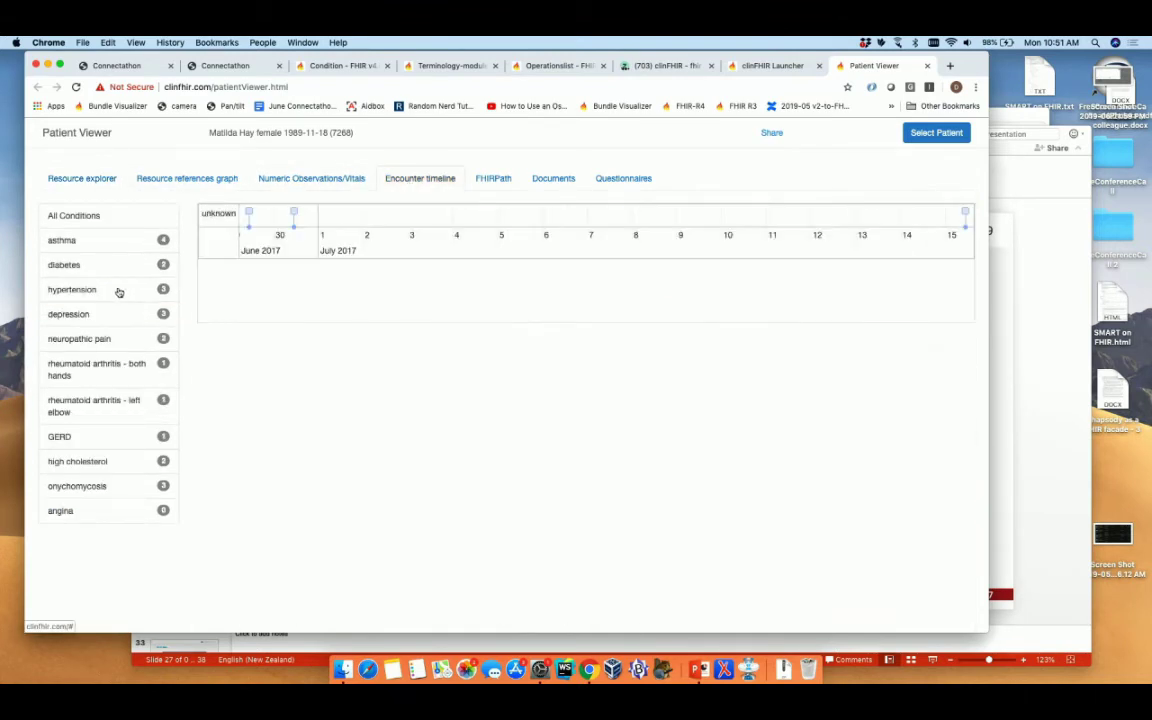
left_click(249, 212)
left_click(286, 379)
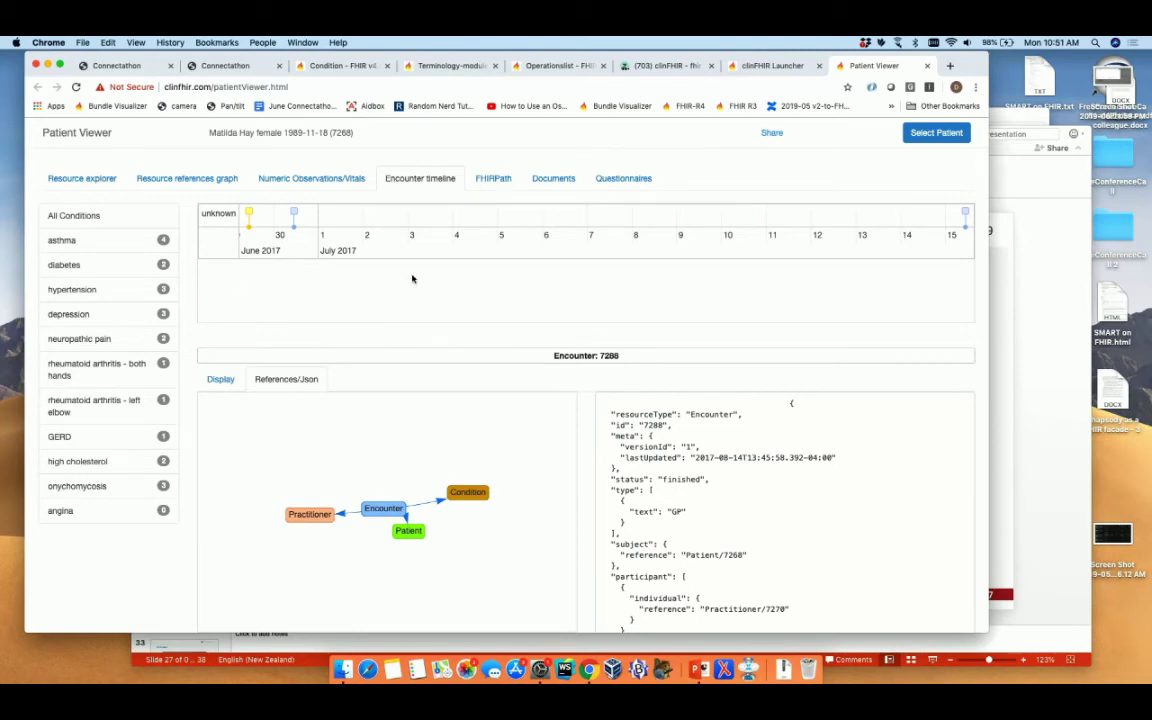
- Revisit the clinFHIR Launcher and return to the Simple Problem list scenario in ConMan's Graph Builder
left_click(740, 67)
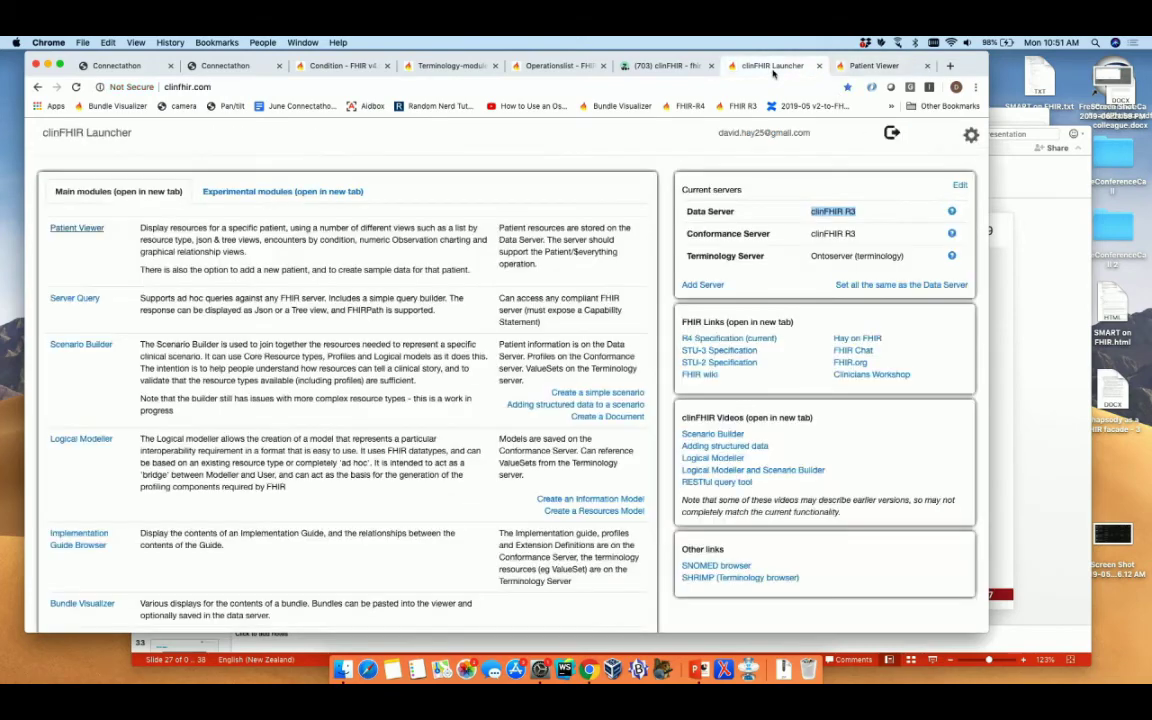
left_click(240, 68)
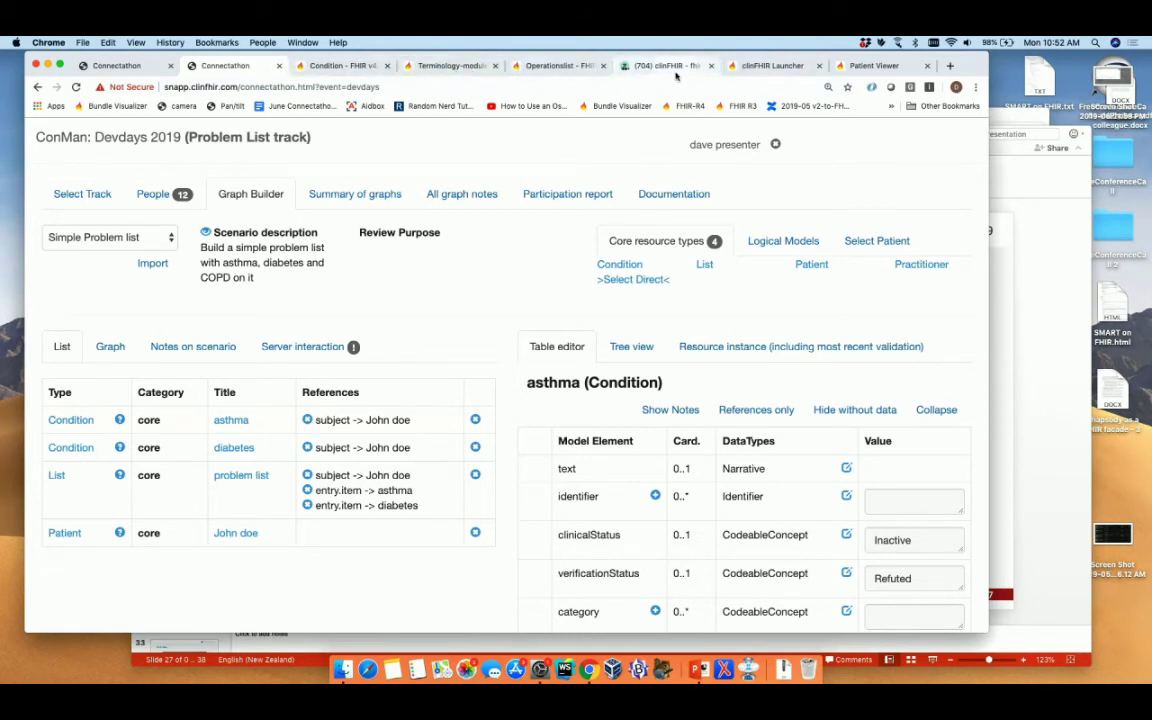
- Open the FHIR R4 specification in a new browser tab and view its REST API page from the Exchange section
key("super+t")
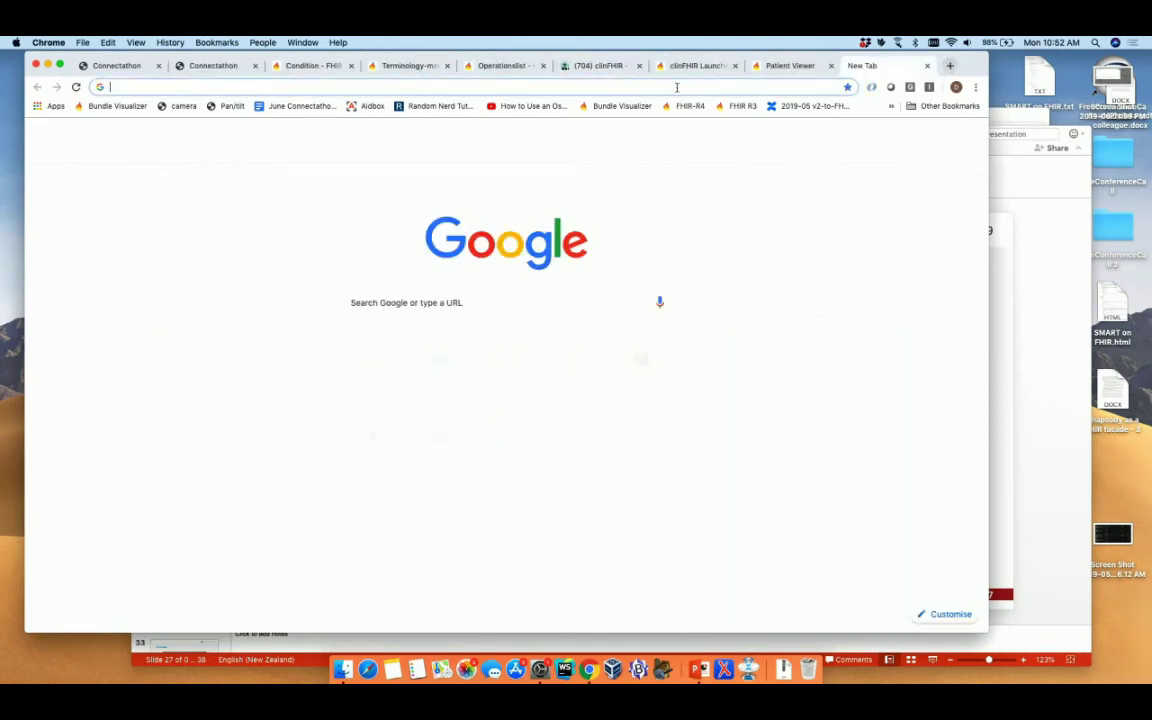
left_click(688, 106)
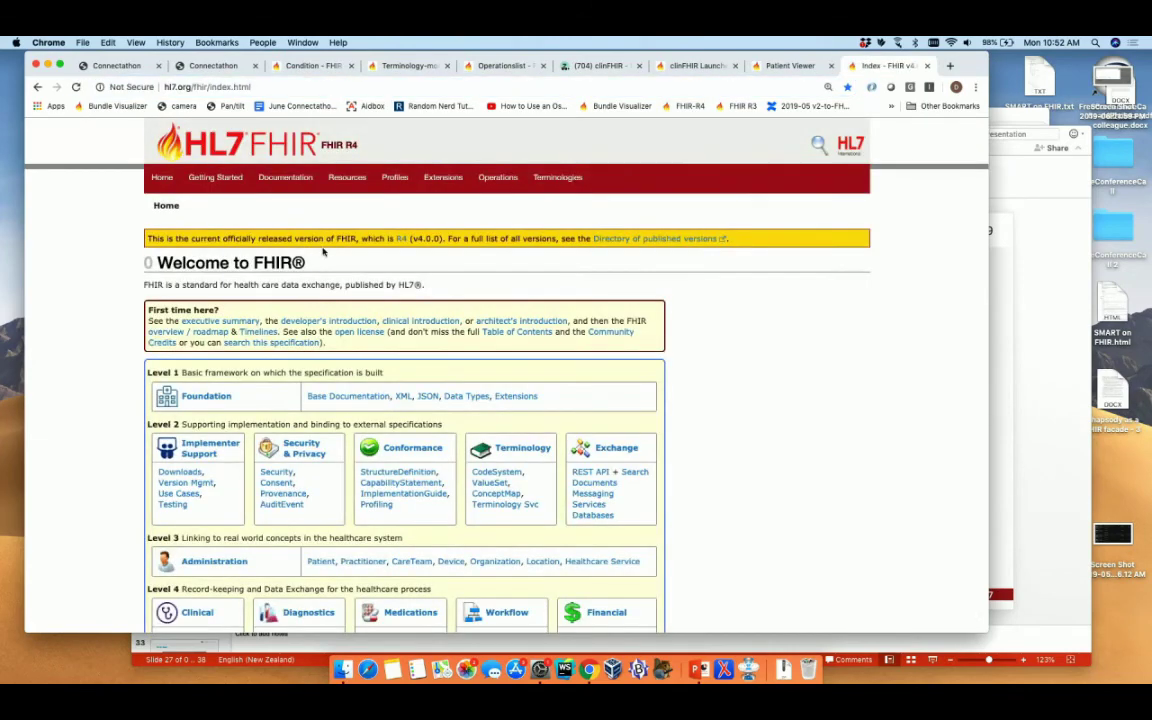
scroll(318, 328, "down", 2)
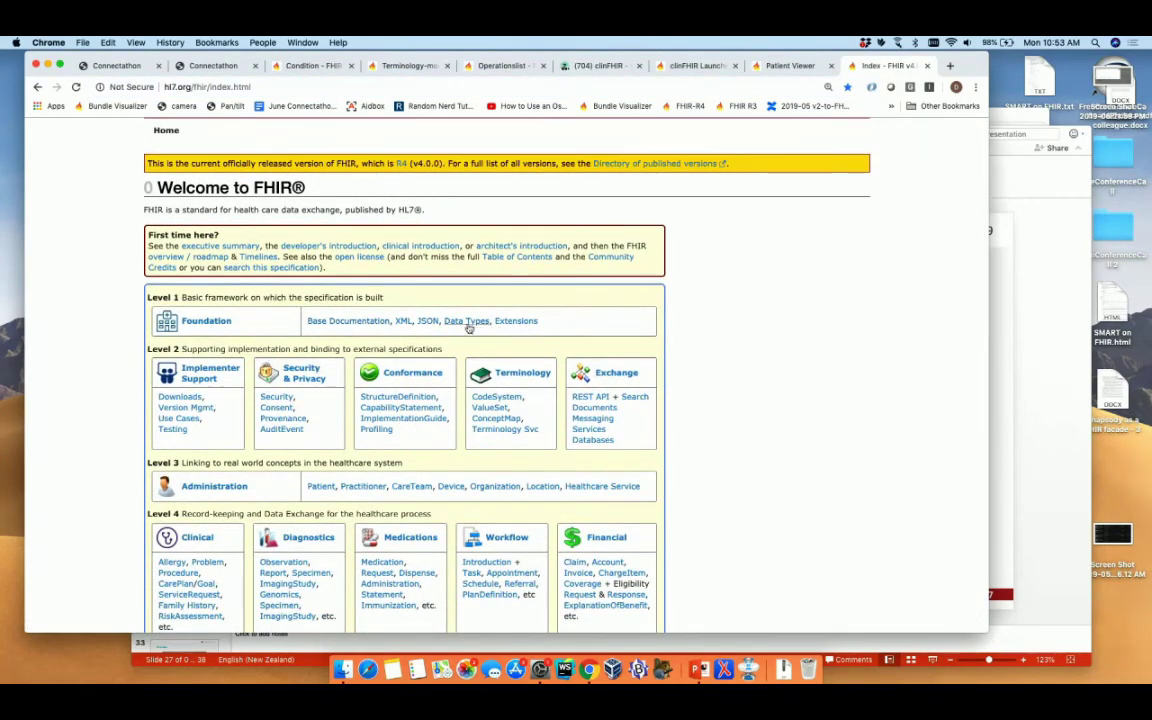
scroll(459, 327, "down", 1)
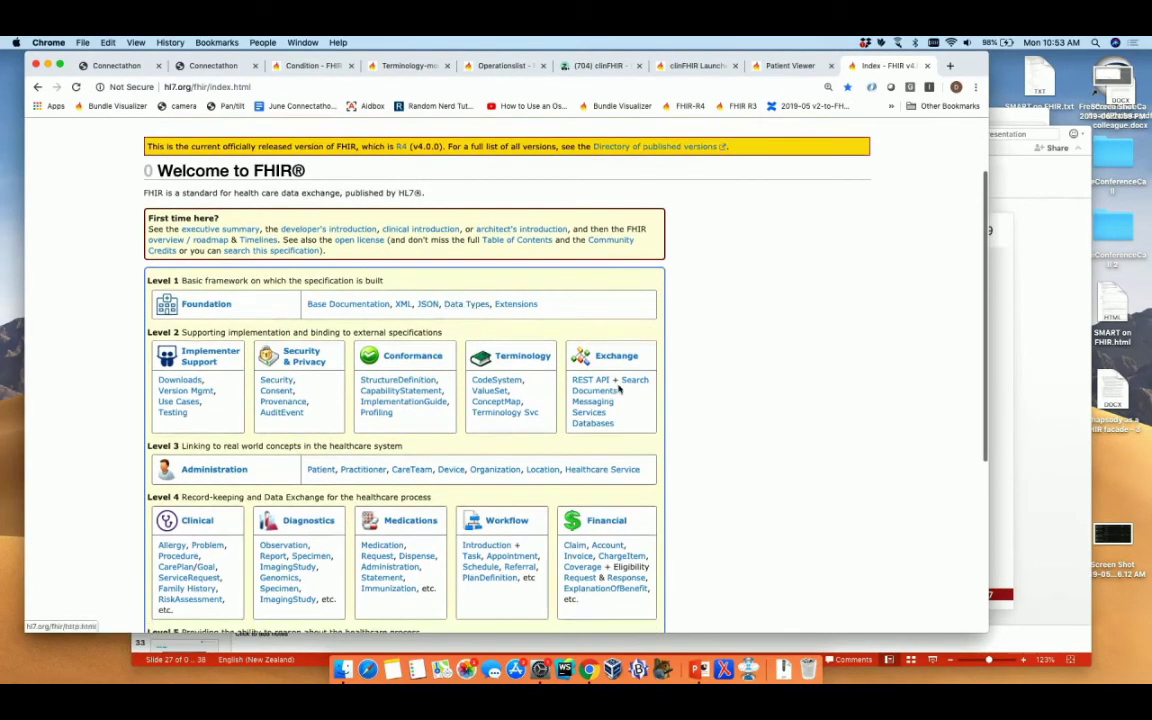
left_click(592, 381)
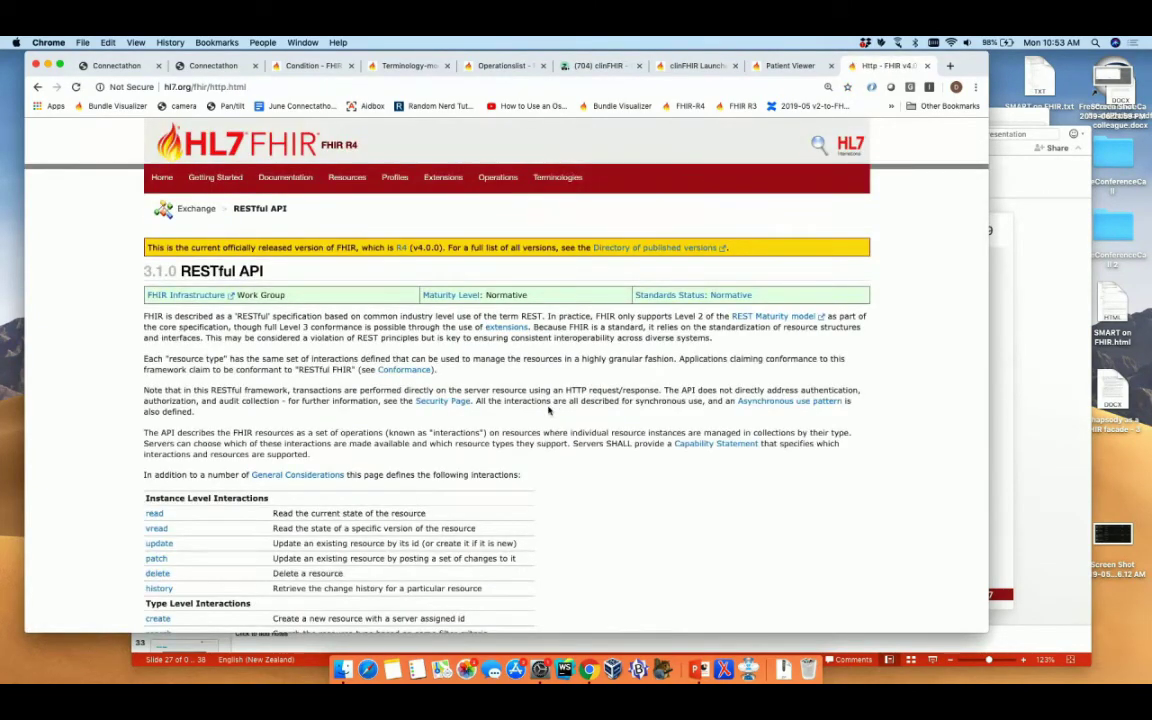
- Return to the specification's home page, open the Search page and highlight parameters in its summary table
left_click(36, 87)
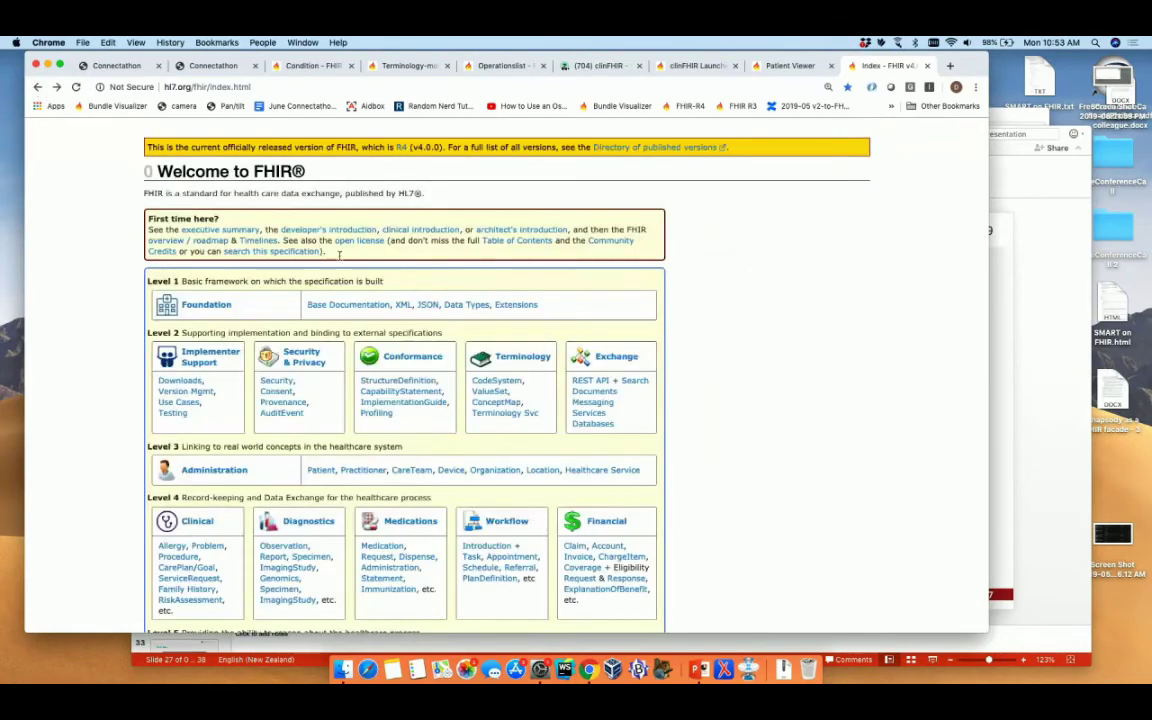
left_click(636, 381)
scroll(528, 395, "down", 5)
scroll(461, 303, "up", 3)
left_click_drag(461, 303, 386, 307)
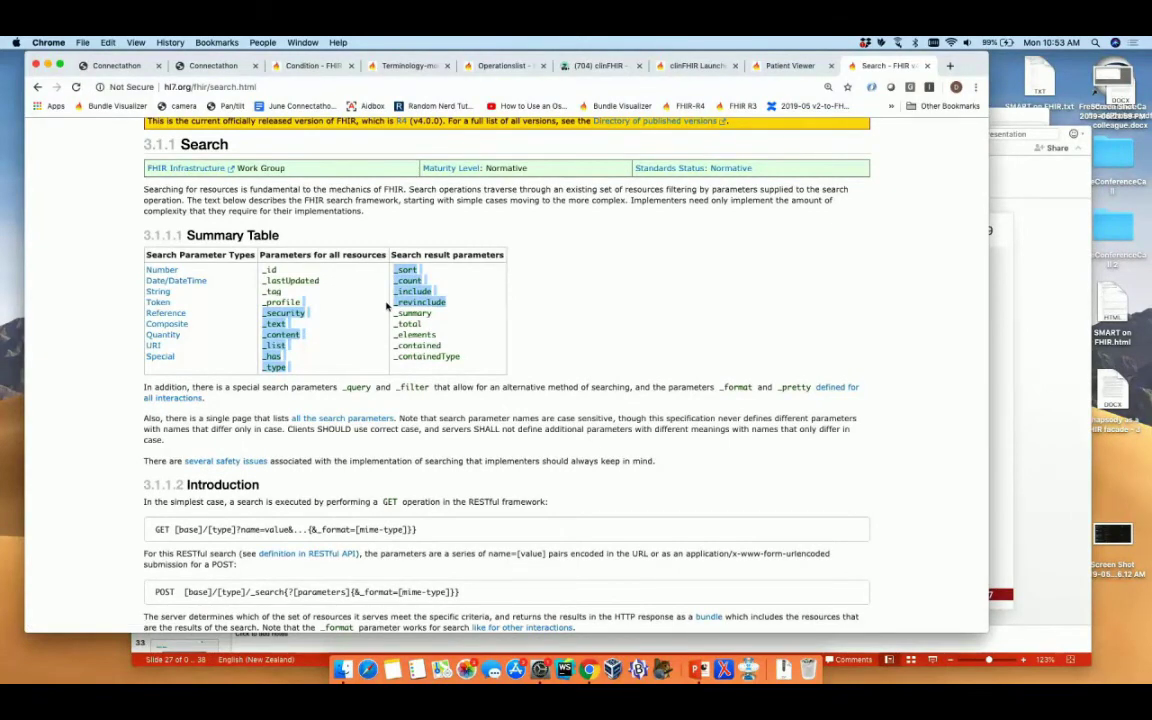